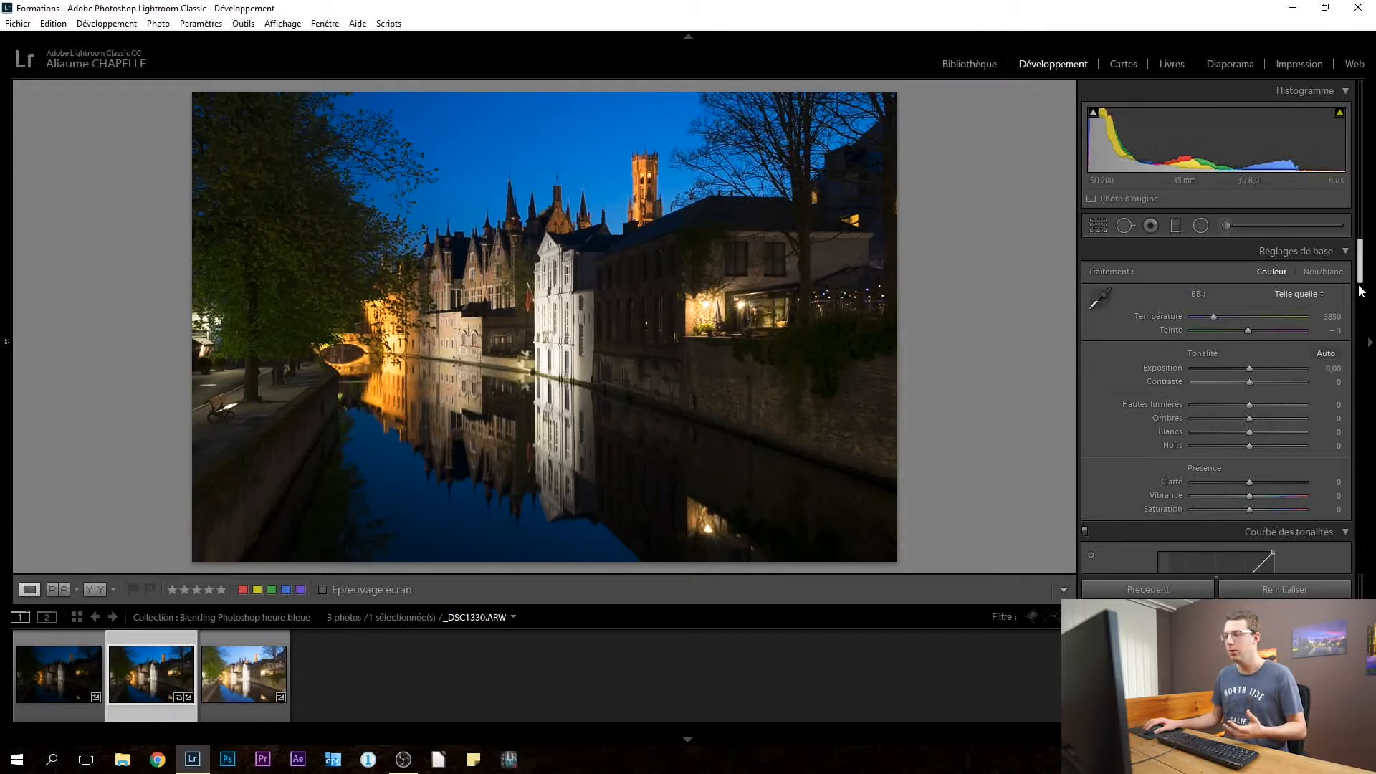
Enable chromatic aberration removal and the lens correction profile for the middle-exposure canal photo
{"action": "left_click_drag", "start_coordinate": [1358, 283], "coordinate": [1329, 453]}
{"action": "left_click", "coordinate": [1114, 405]}
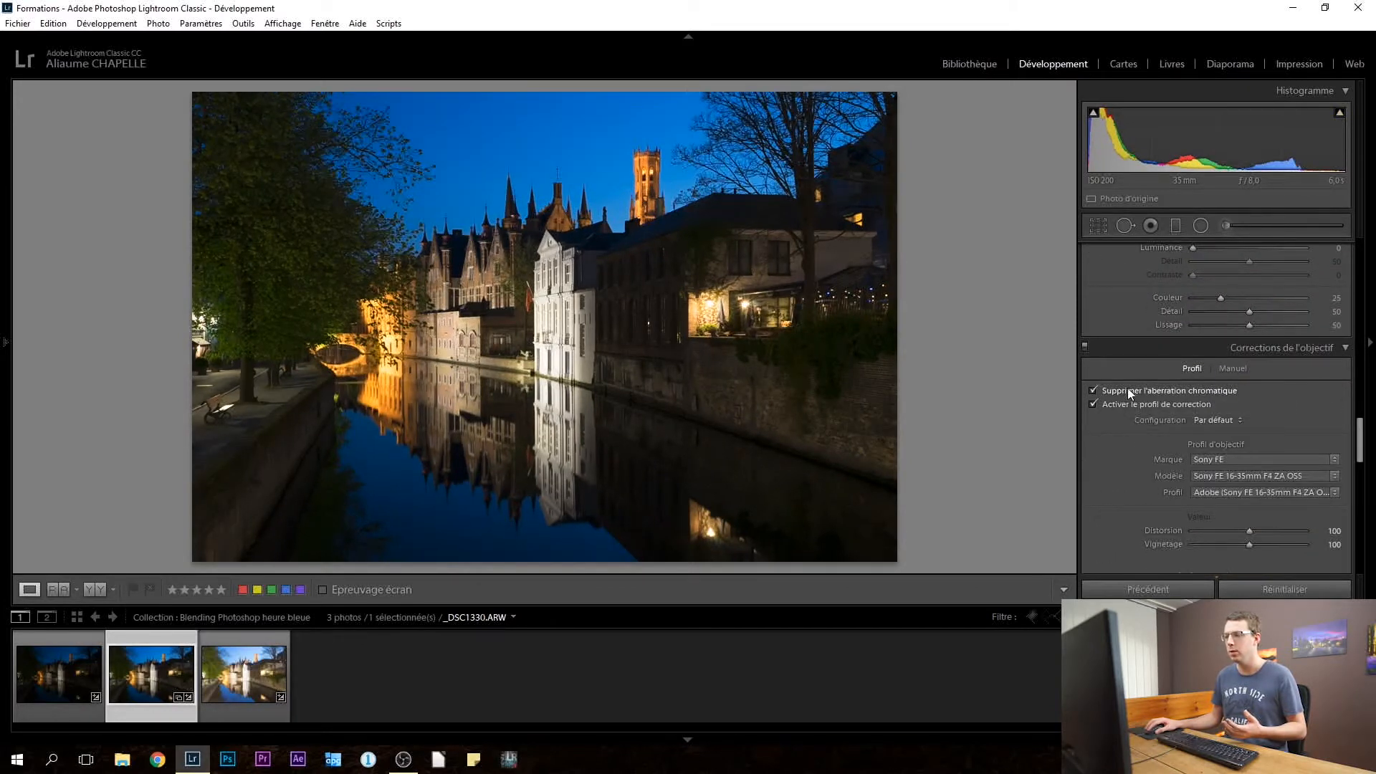
Check the white facade up close and set the white balance tint to +5
{"action": "left_click_drag", "start_coordinate": [1357, 441], "coordinate": [1371, 259]}
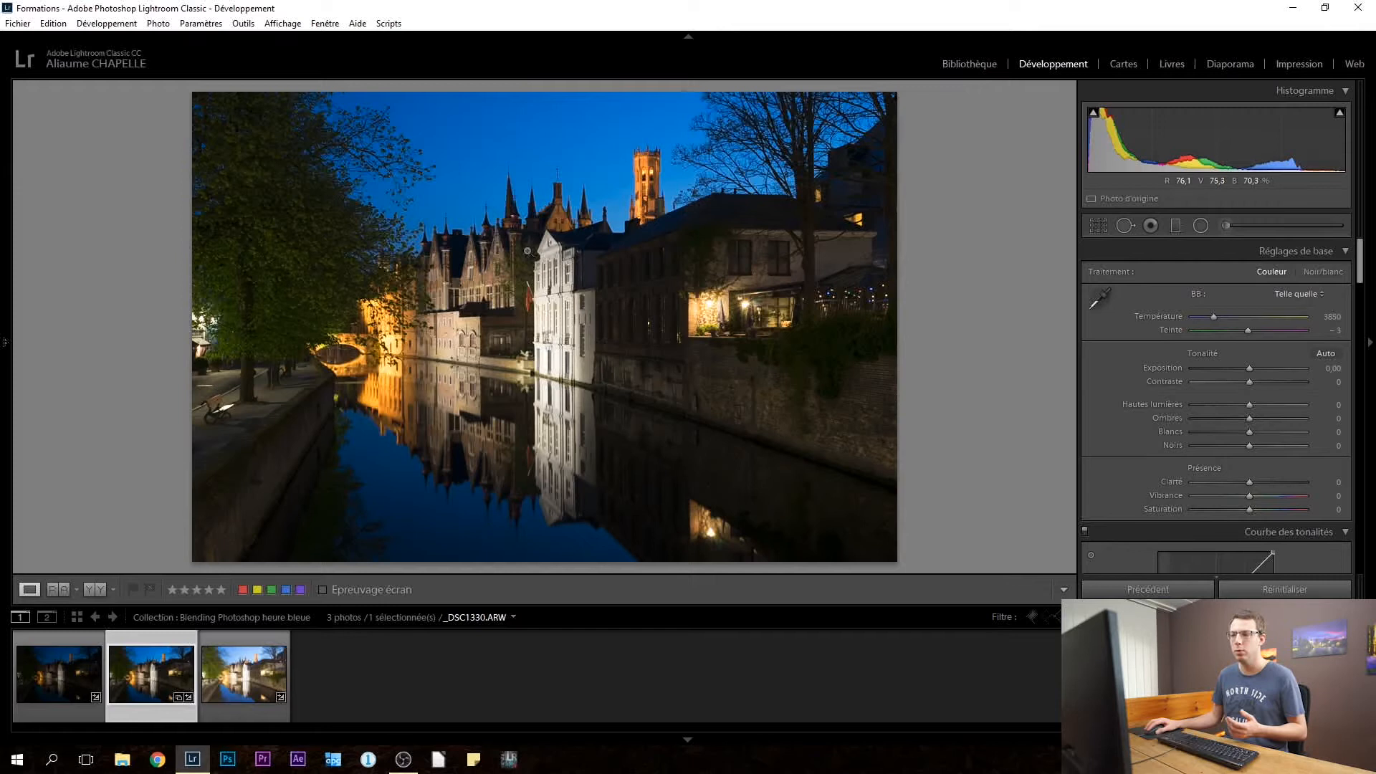
{"action": "left_click", "coordinate": [576, 332]}
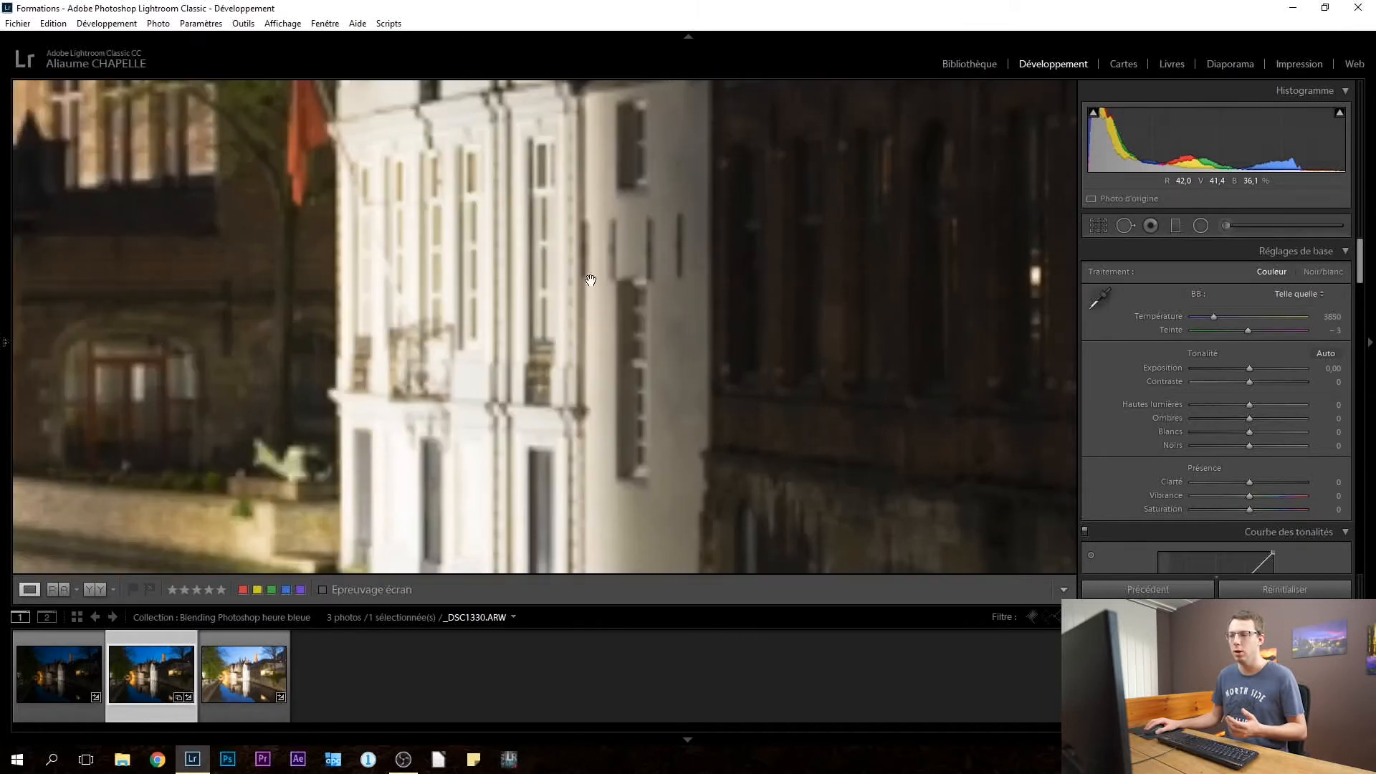
{"action": "left_click_drag", "start_coordinate": [1247, 334], "coordinate": [1251, 330]}
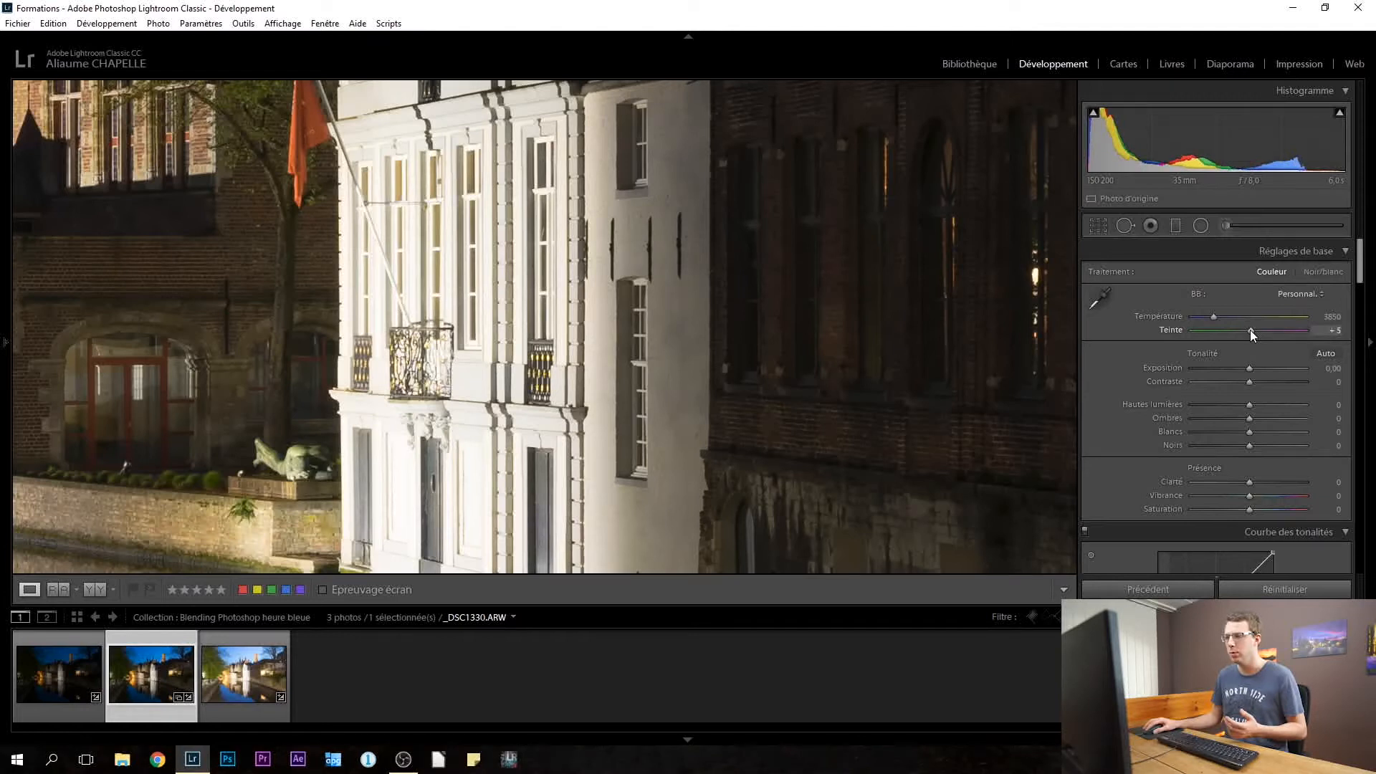
{"action": "left_click", "coordinate": [659, 294]}
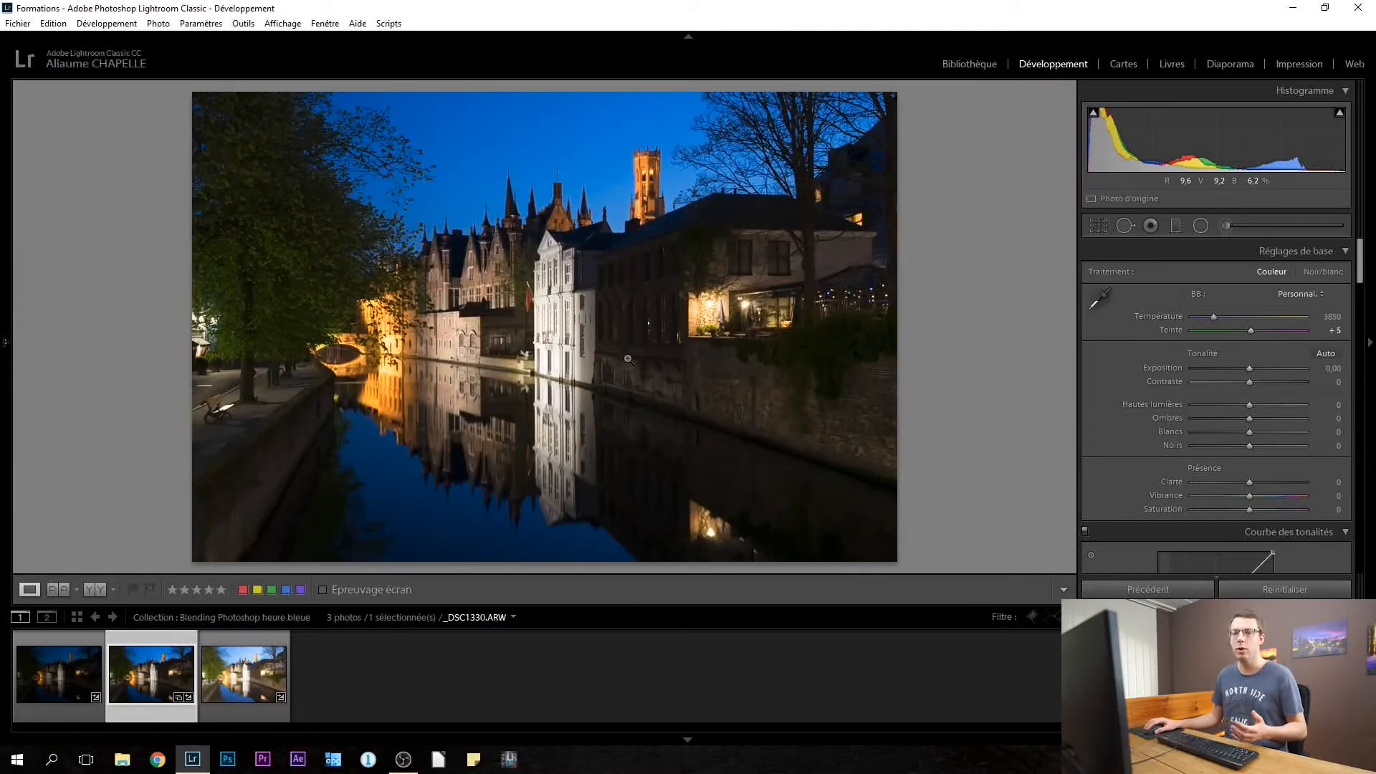
Select all three exposures and synchronise every develop setting from the middle-exposure photo to the others
{"action": "left_click", "coordinate": [229, 677], "text": "ctrl"}
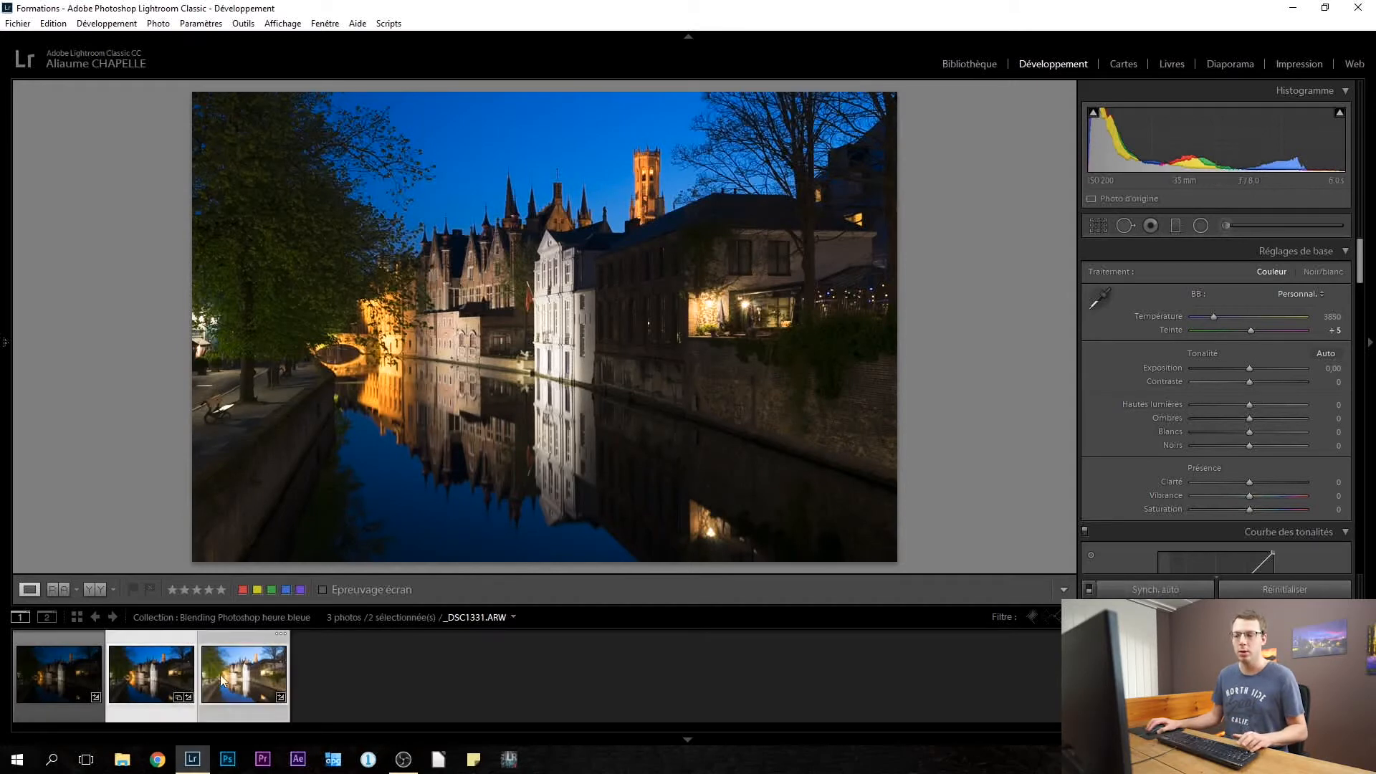
{"action": "left_click", "coordinate": [65, 678], "text": "ctrl"}
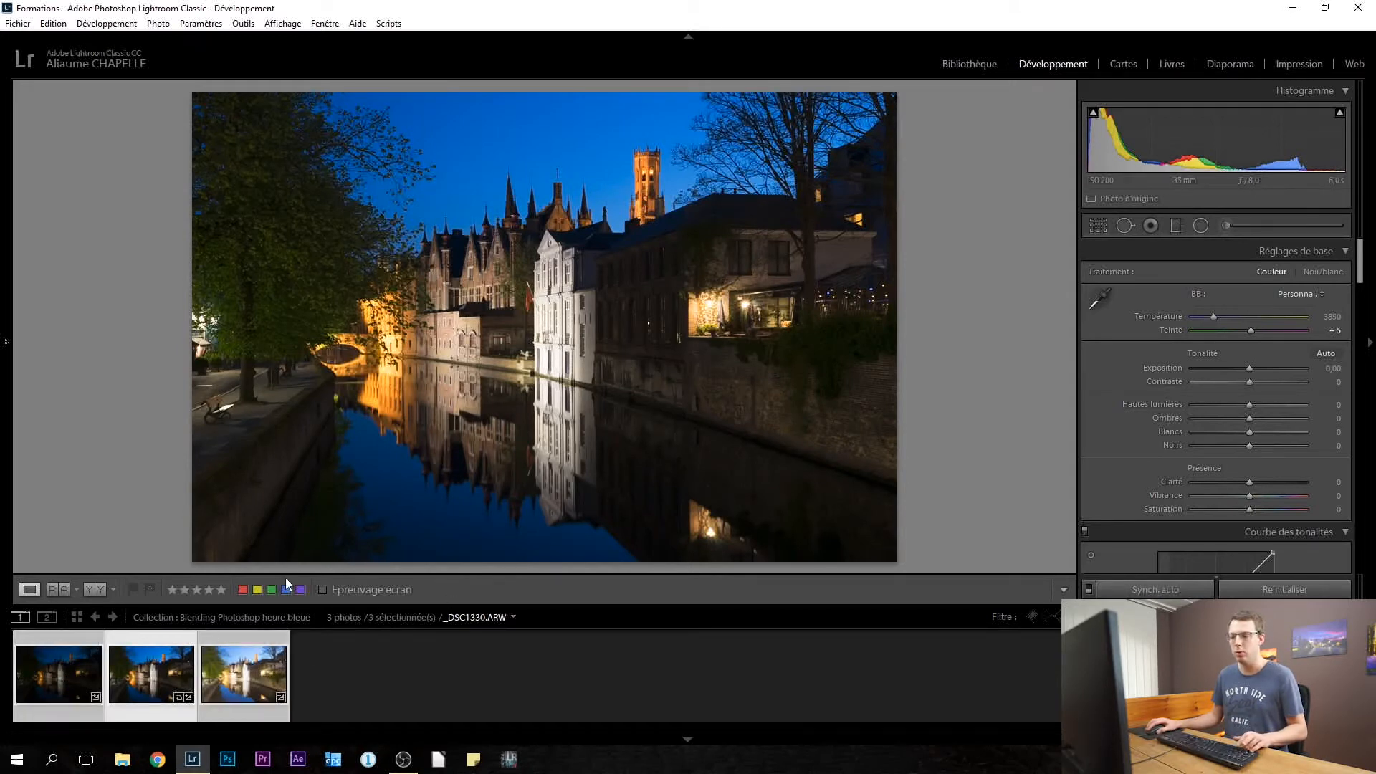
{"action": "left_click", "coordinate": [1167, 590]}
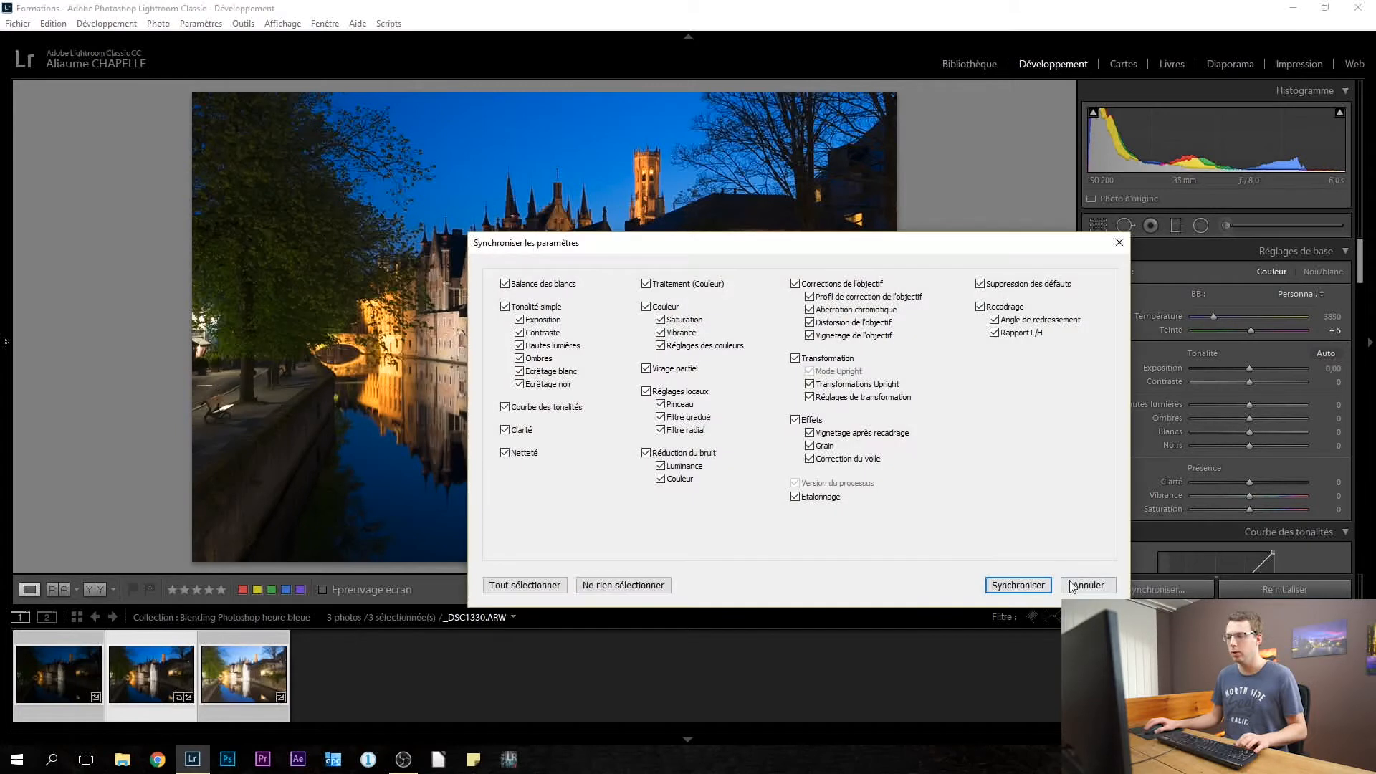
{"action": "left_click", "coordinate": [505, 593]}
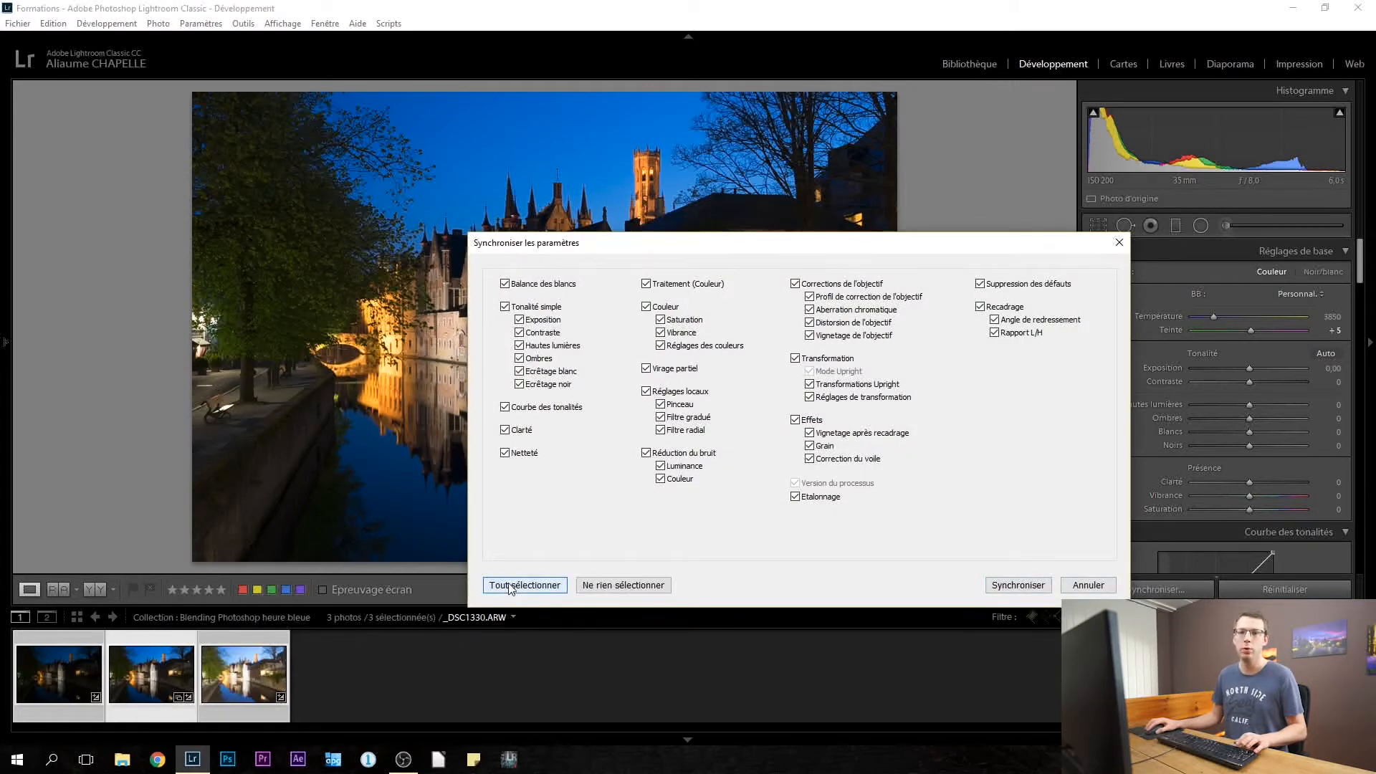
{"action": "left_click", "coordinate": [1017, 585]}
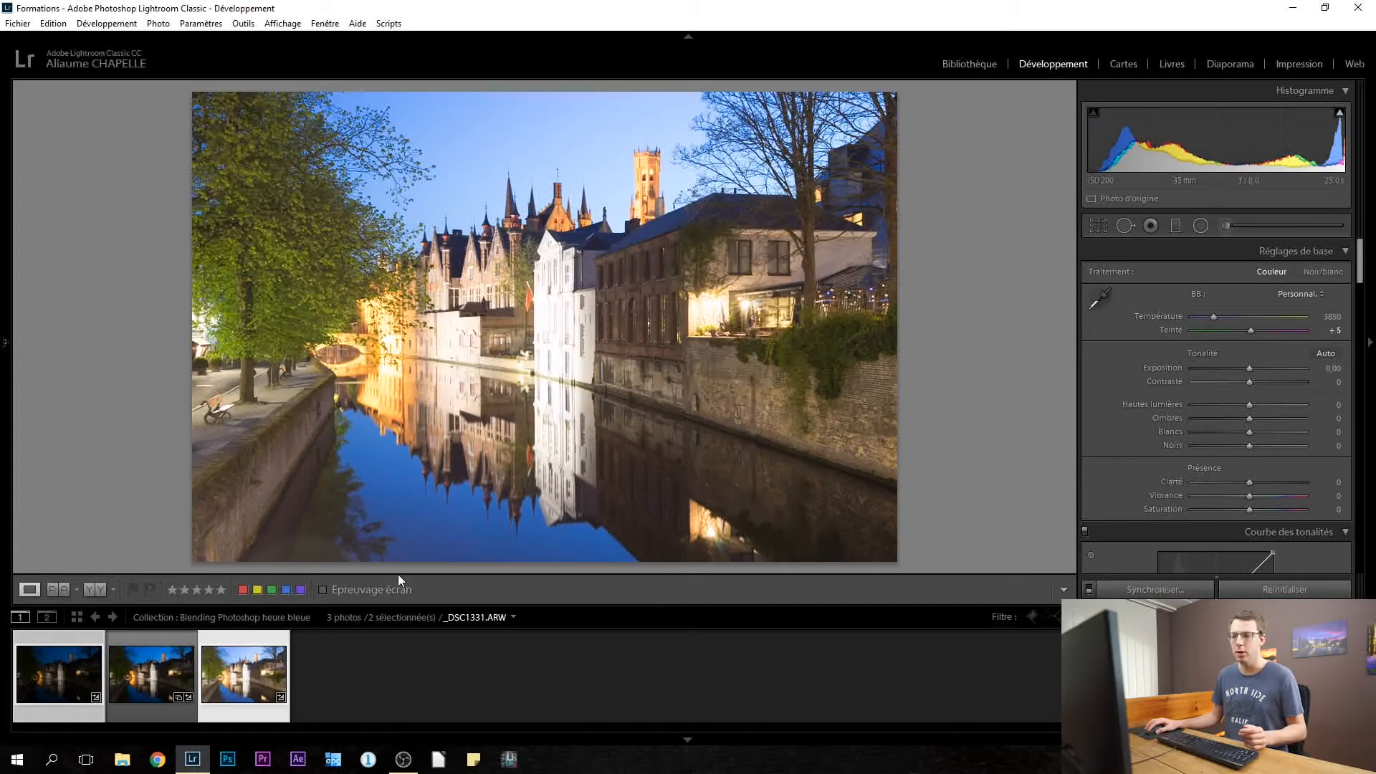
Draw a radial filter in _DSC1331.ARW and place it over the dark canal corner at the lower-left edge of the photo
{"action": "left_click", "coordinate": [1202, 227]}
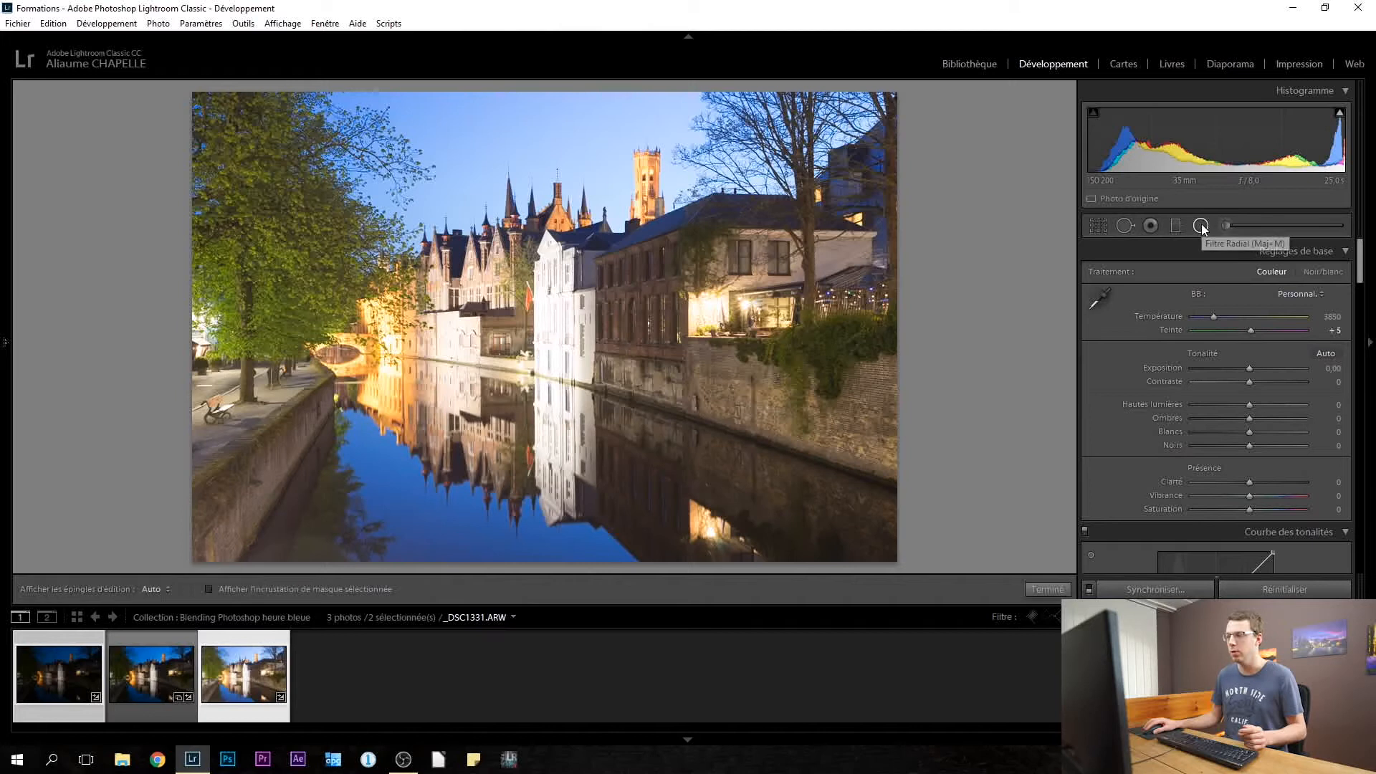
{"action": "mouse_move", "coordinate": [334, 527]}
{"action": "left_mouse_down"}
{"action": "mouse_move", "coordinate": [398, 566]}
{"action": "mouse_move", "coordinate": [348, 541]}
{"action": "left_mouse_up"}
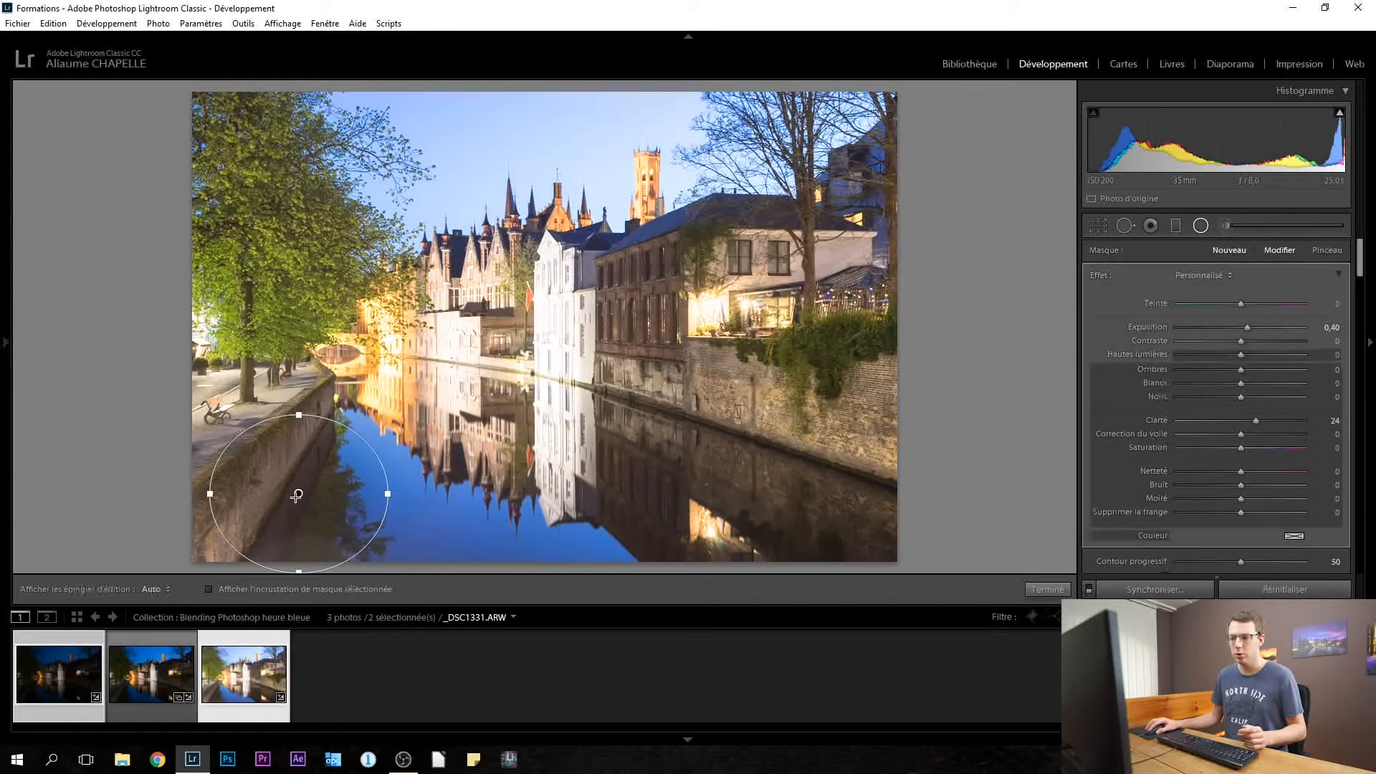
{"action": "left_click_drag", "start_coordinate": [299, 493], "coordinate": [300, 599]}
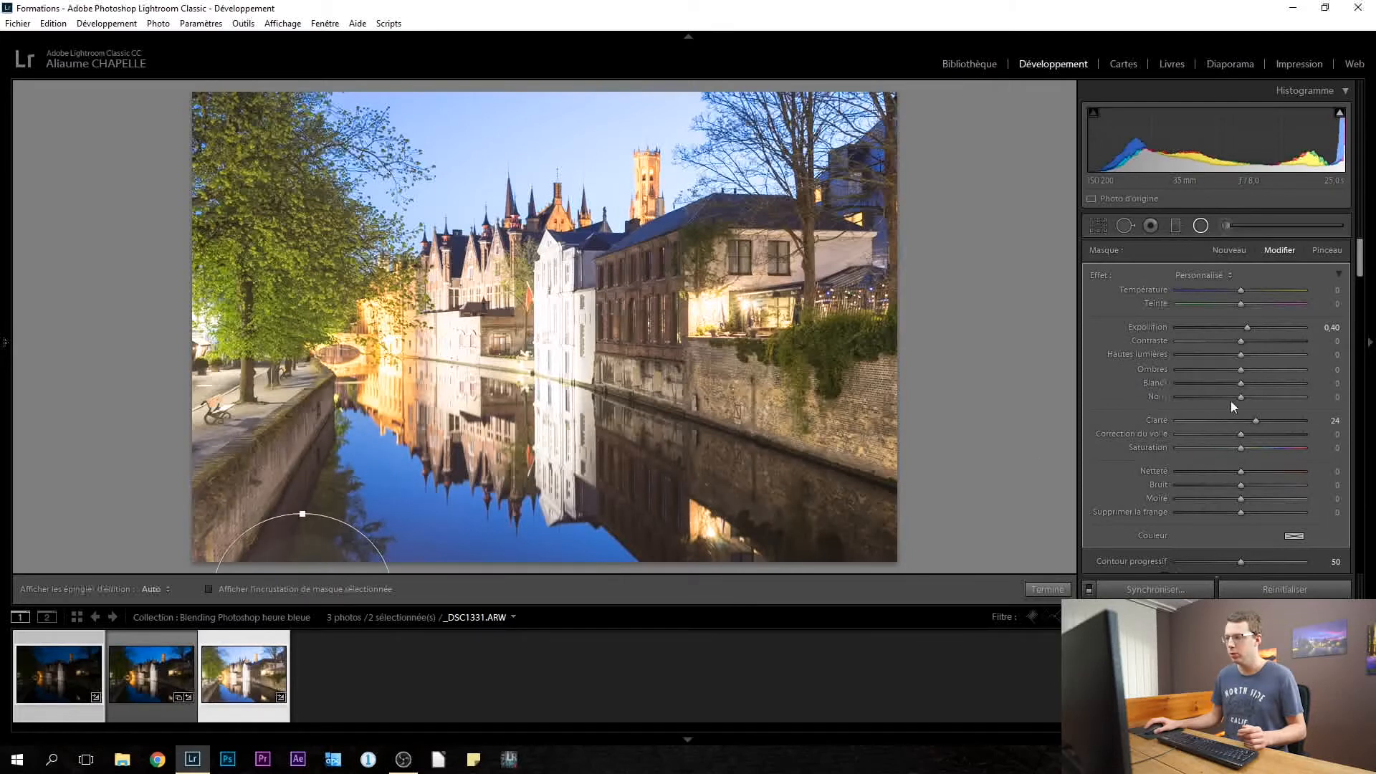
Invert the radial filter so it acts inside the circle, and set its feather to 30
{"action": "scroll", "coordinate": [1147, 534], "scroll_direction": "down", "scroll_amount": 2}
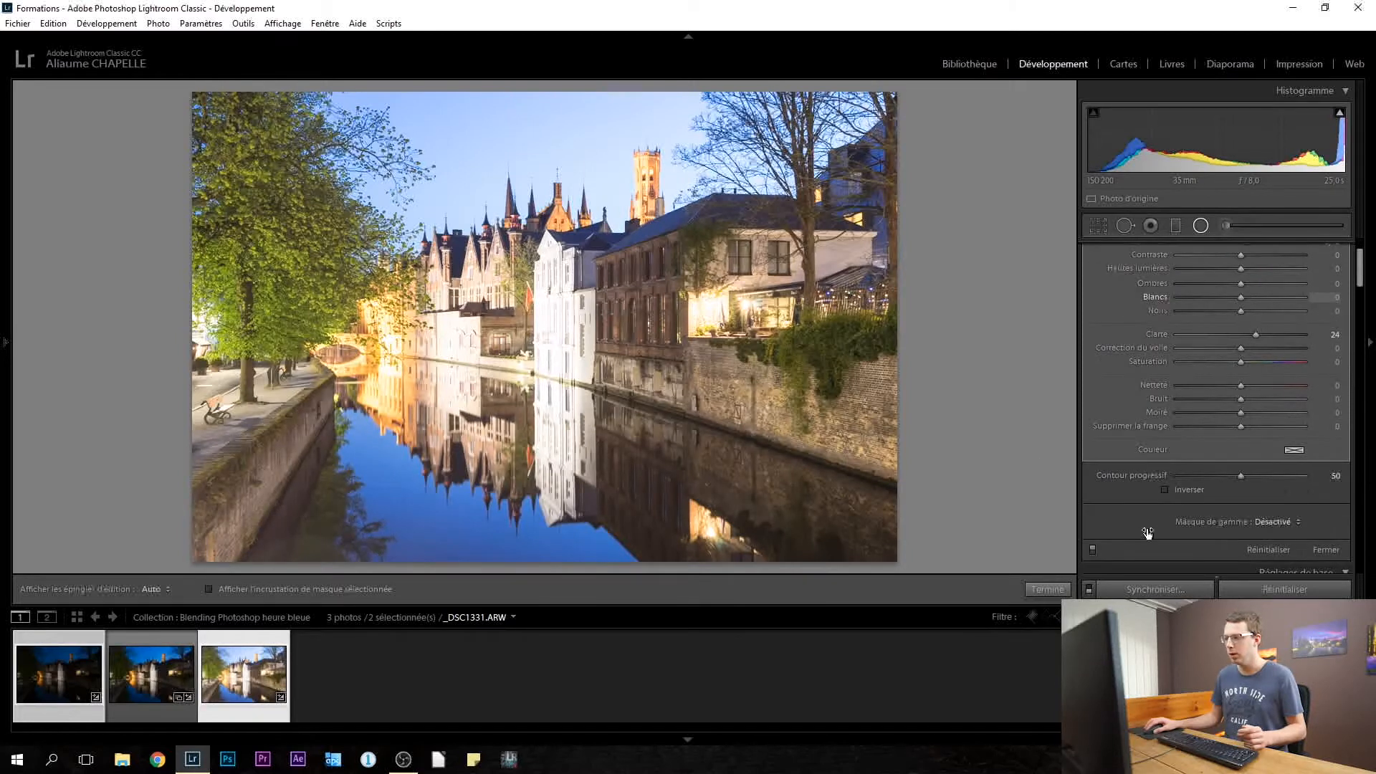
{"action": "left_click", "coordinate": [1174, 490]}
{"action": "left_click_drag", "start_coordinate": [1240, 476], "coordinate": [1214, 476]}
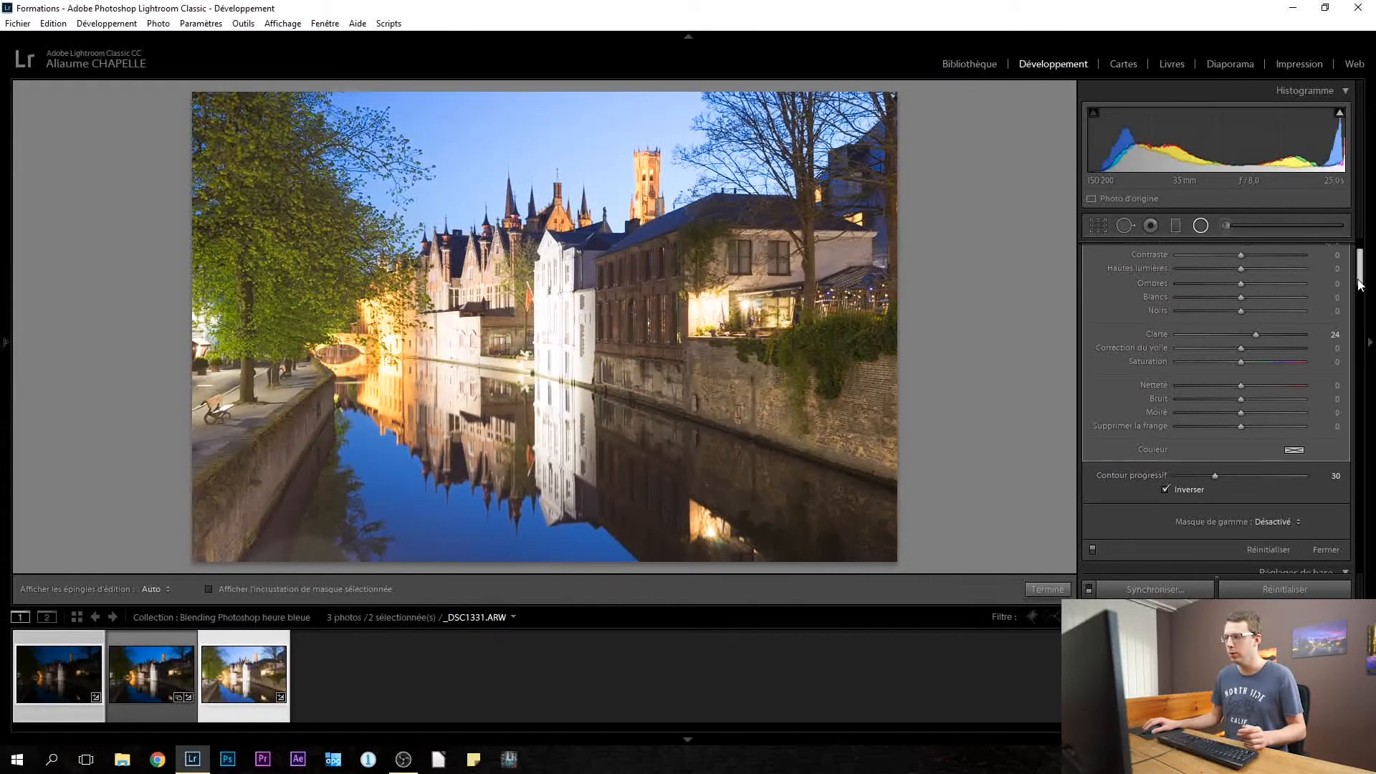
Reset the radial filter's effect values, then set its exposure to -0.36 and shadows to -20
{"action": "scroll", "coordinate": [1360, 284], "scroll_direction": "up", "scroll_amount": 2}
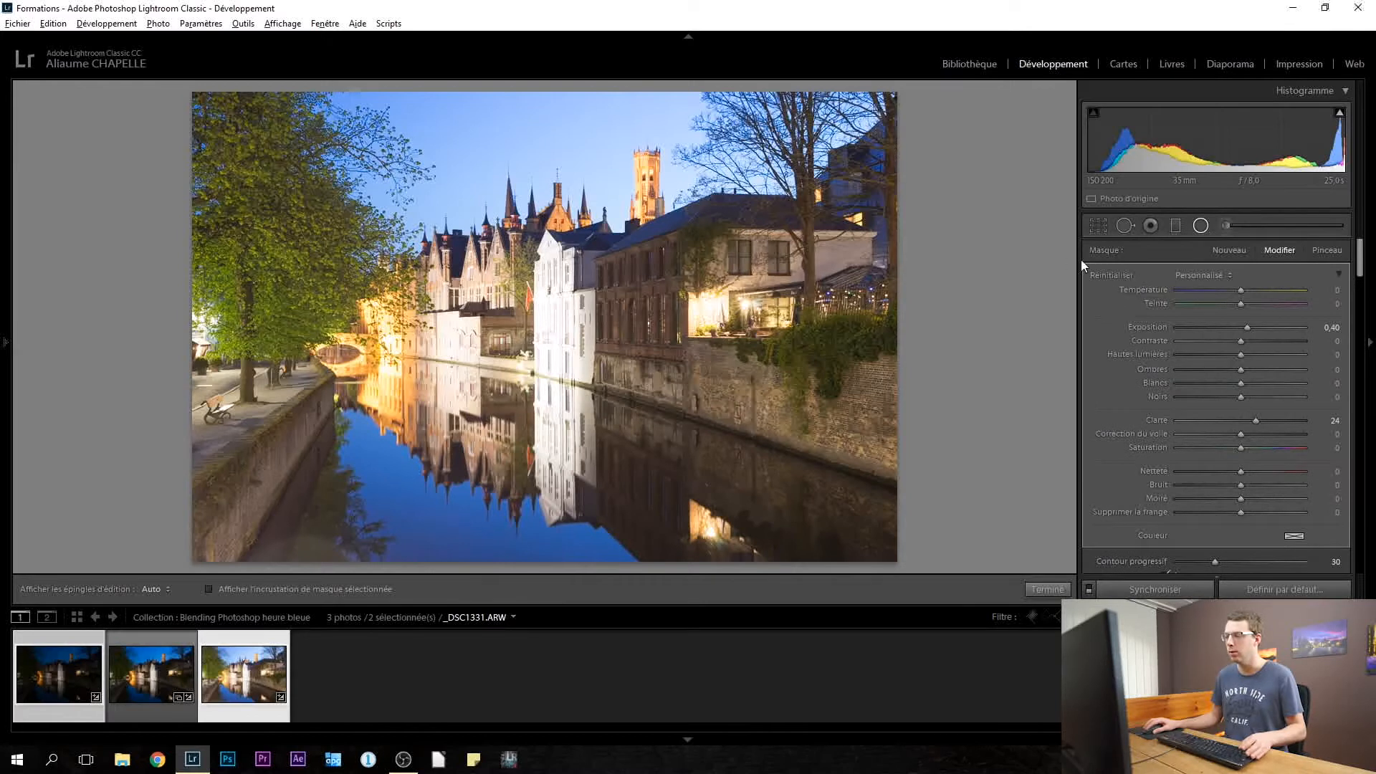
{"action": "left_click", "coordinate": [1107, 275], "text": "alt"}
{"action": "left_click_drag", "start_coordinate": [1240, 327], "coordinate": [1231, 327]}
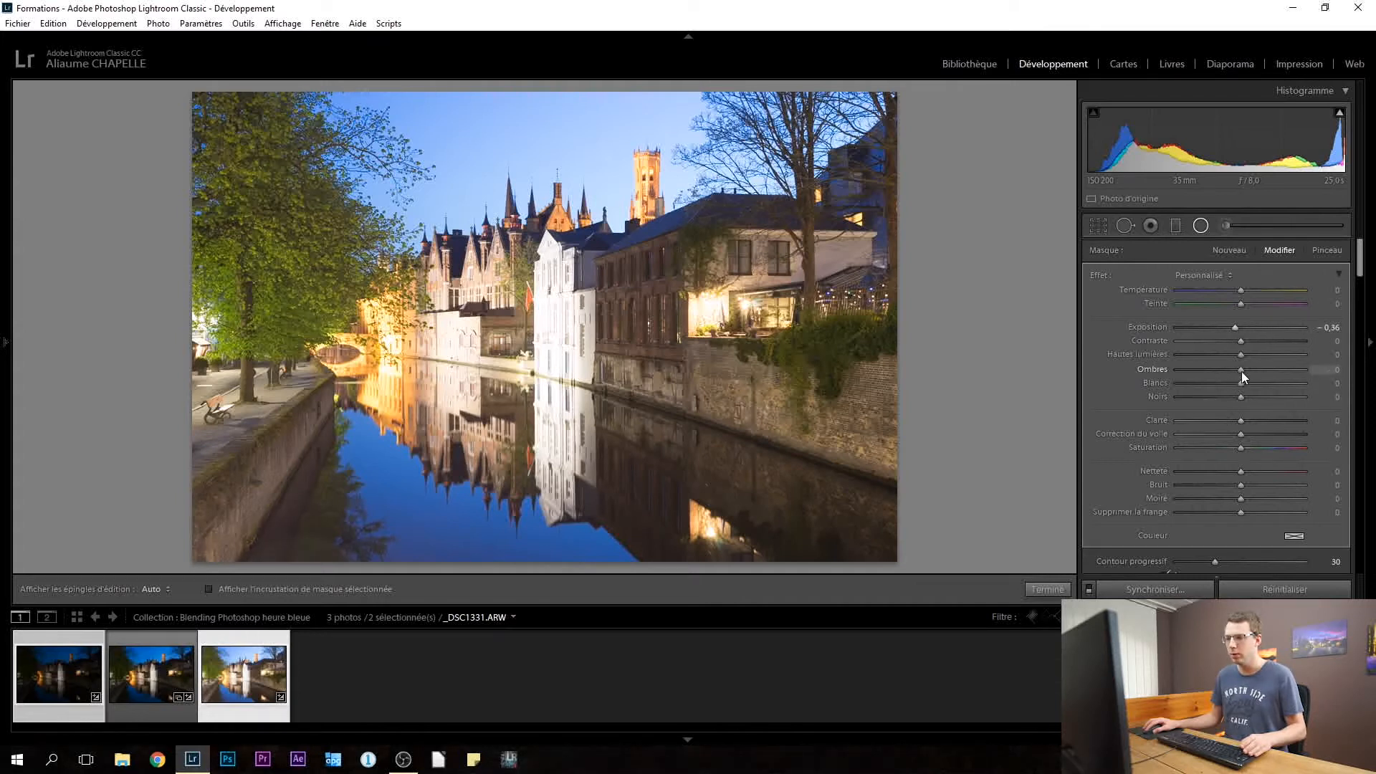
{"action": "left_click_drag", "start_coordinate": [1236, 369], "coordinate": [1232, 370]}
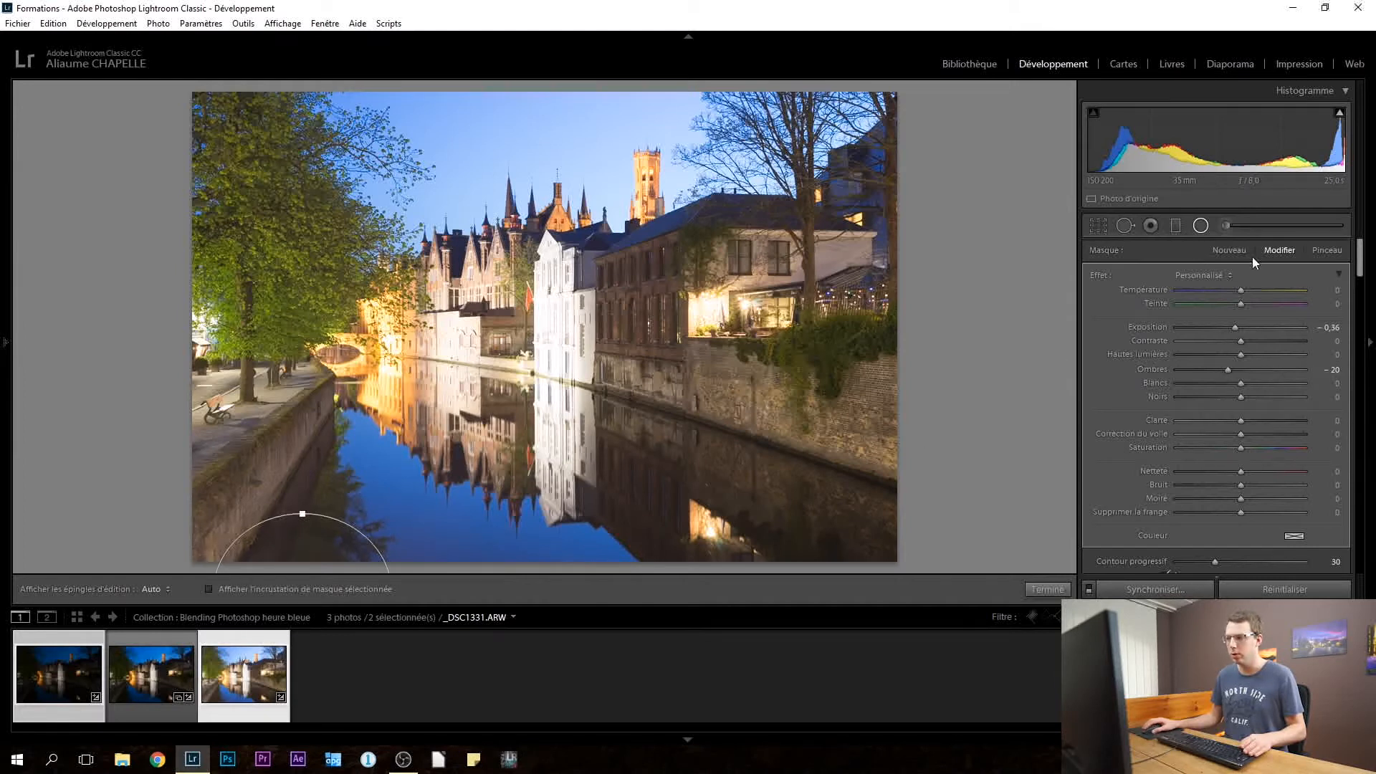
Set the radial filter's feather to 50
{"action": "left_click_drag", "start_coordinate": [1359, 255], "coordinate": [1360, 268]}
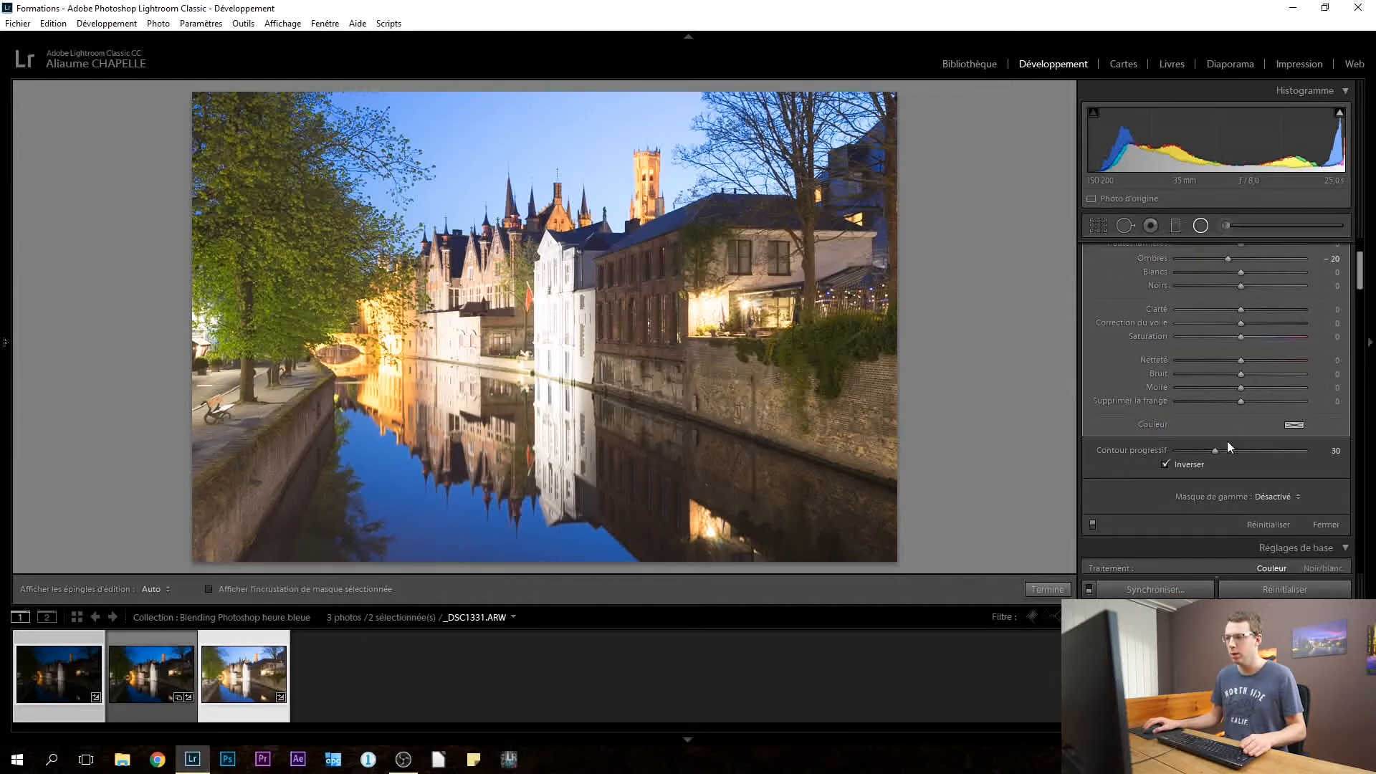
{"action": "left_click_drag", "start_coordinate": [1189, 454], "coordinate": [1207, 454]}
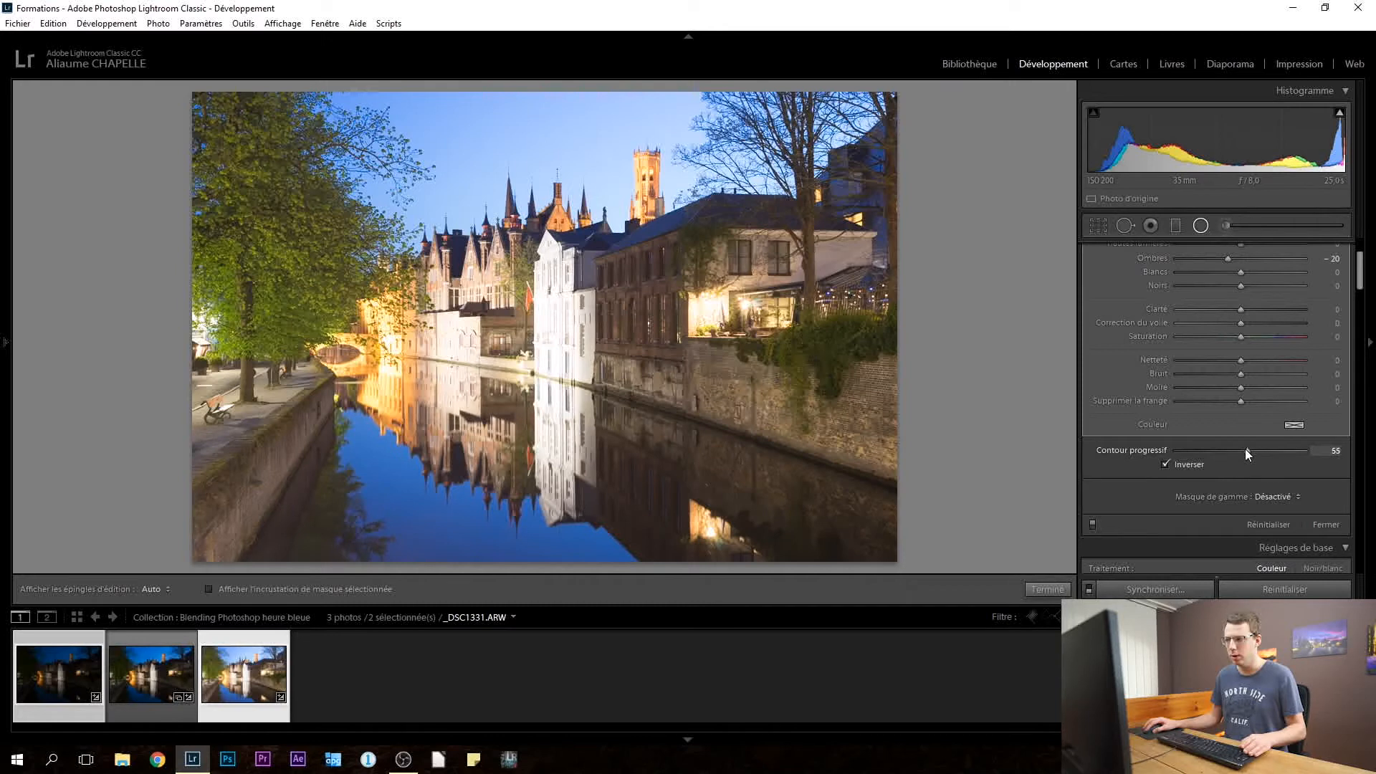
{"action": "left_click_drag", "start_coordinate": [1239, 451], "coordinate": [1241, 450]}
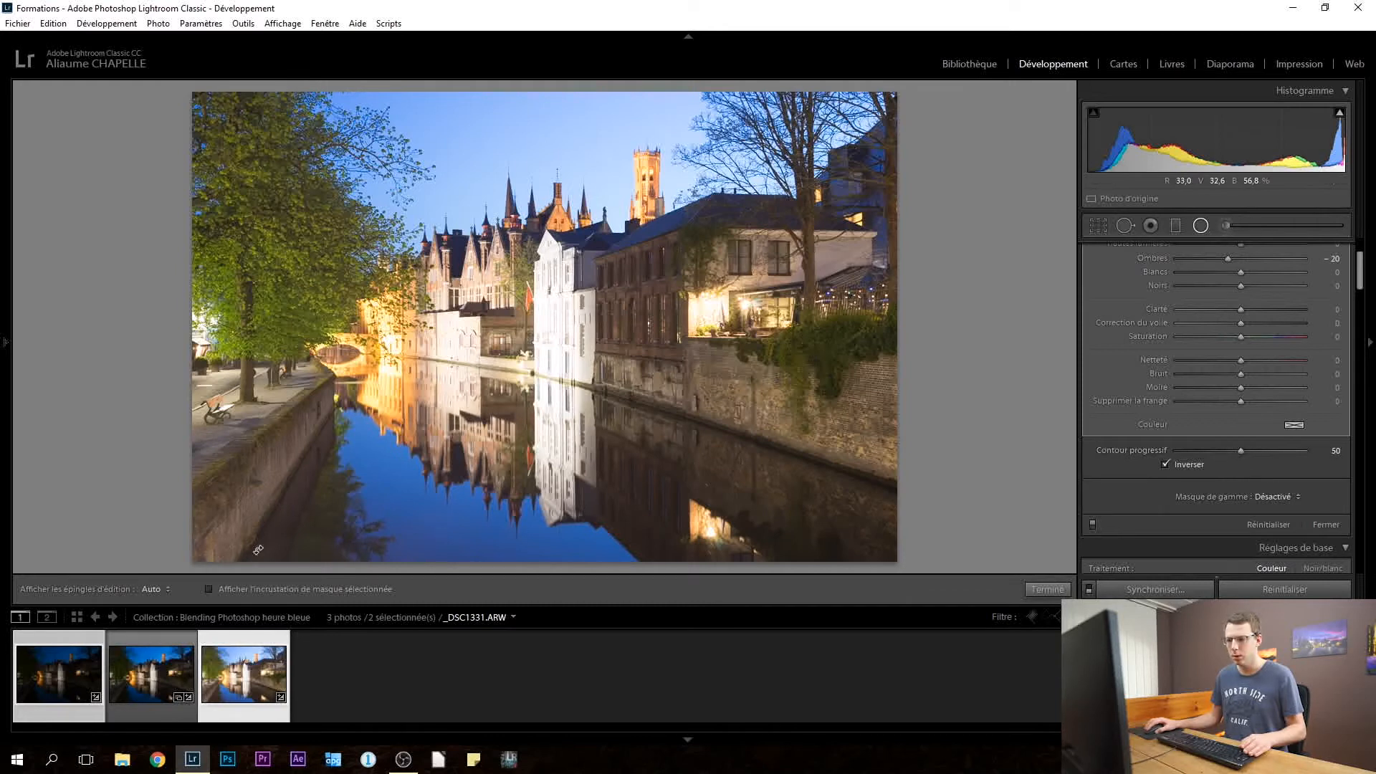
Nudge the radial filter slightly upward, compare the photo with and without it, and finish the filter editing
{"action": "left_click_drag", "start_coordinate": [301, 549], "coordinate": [302, 543]}
{"action": "left_click", "coordinate": [1092, 524]}
{"action": "left_click", "coordinate": [1094, 527]}
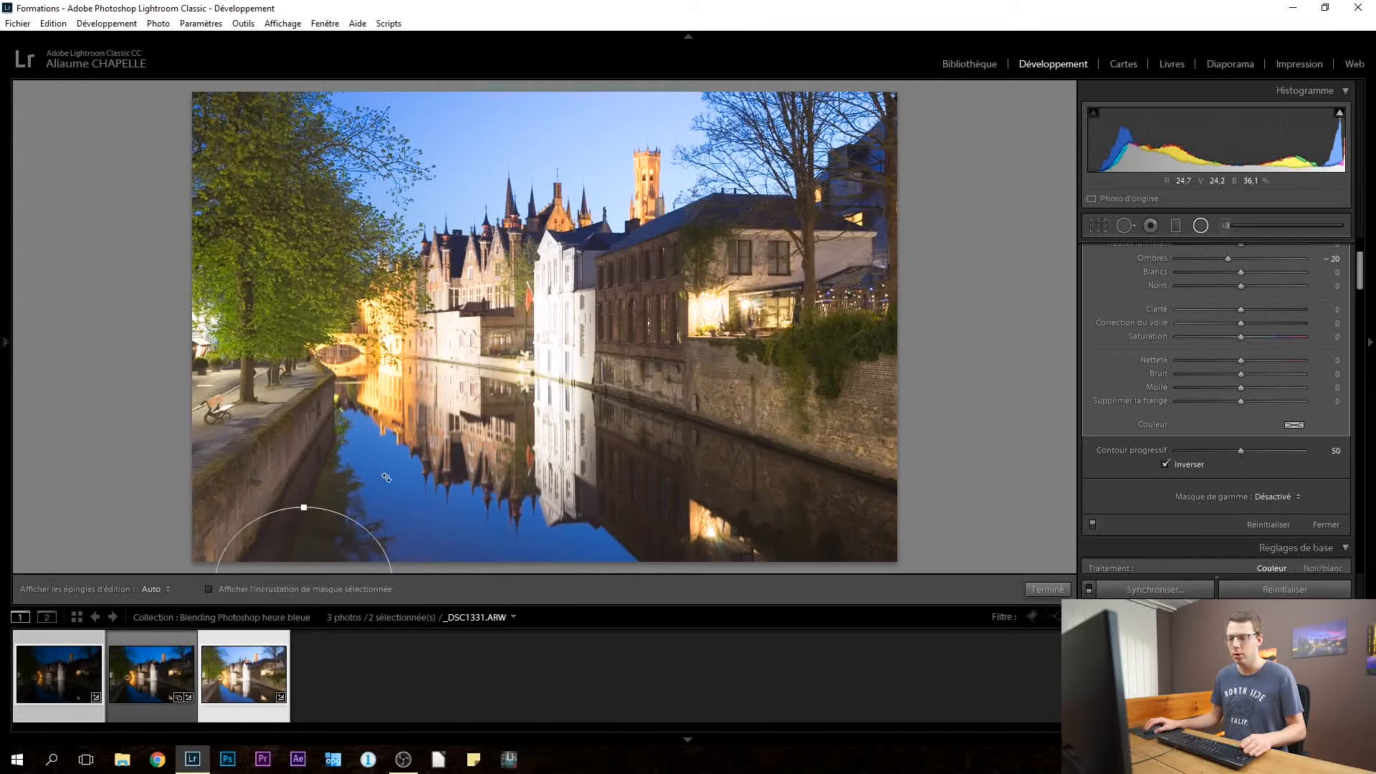
{"action": "left_click", "coordinate": [1047, 589]}
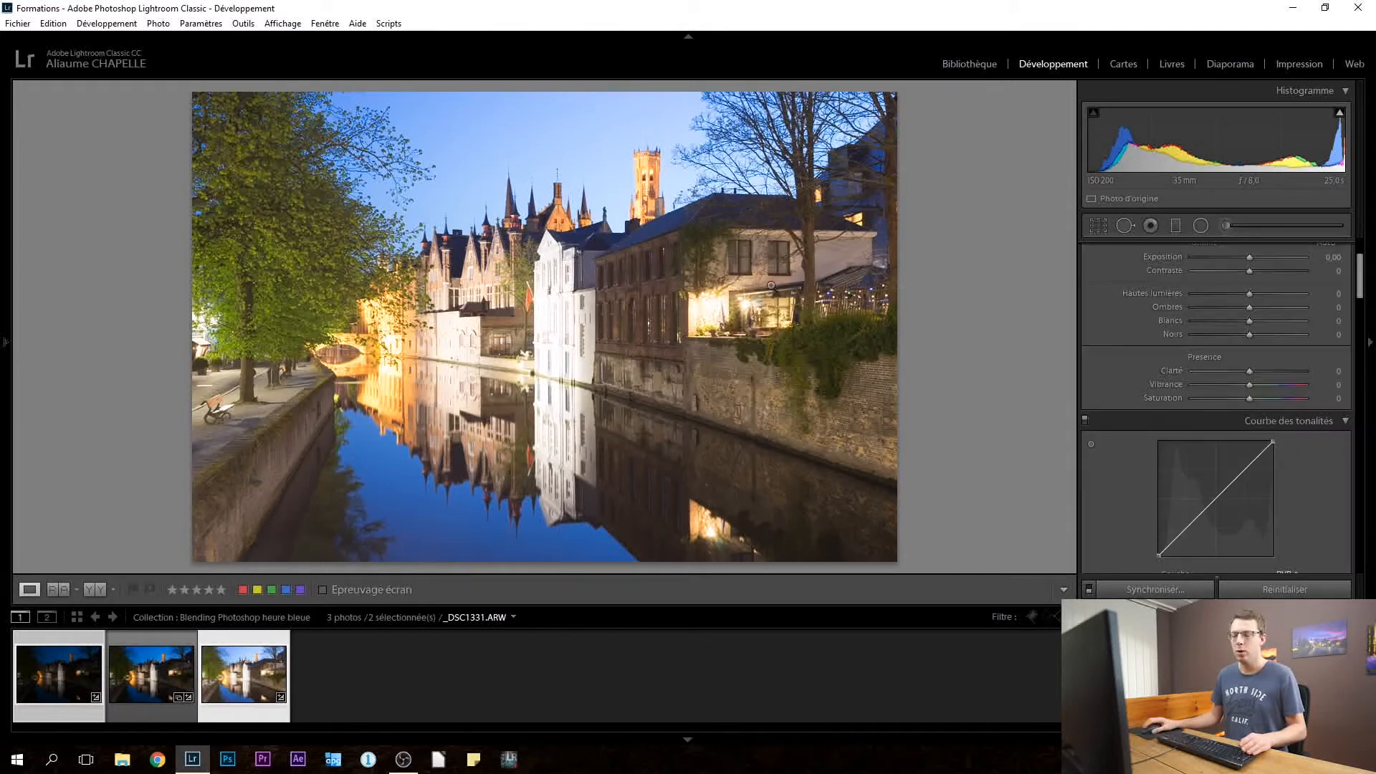
Select all three exposures and open them as layers of one document in Photoshop
{"action": "left_click", "coordinate": [159, 683], "text": "ctrl"}
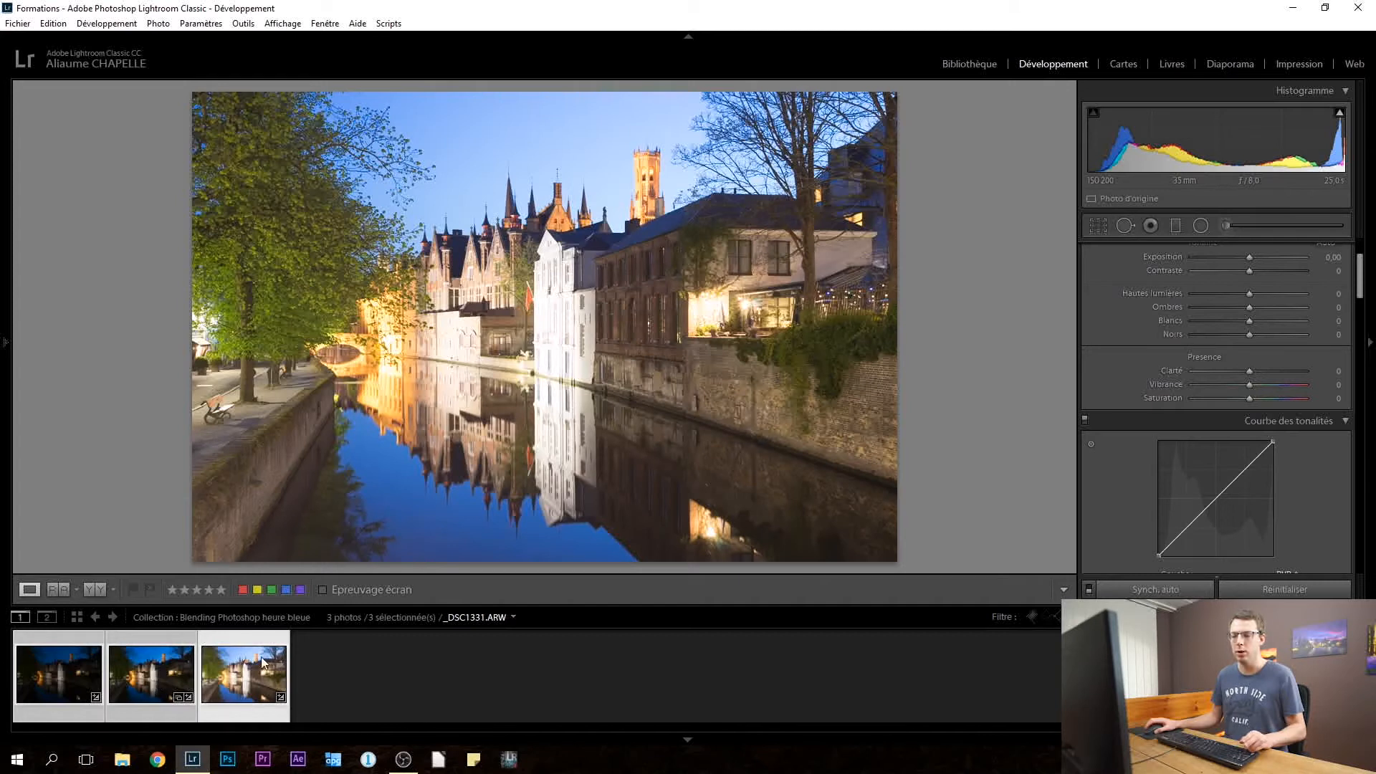
{"action": "right_click", "coordinate": [160, 666]}
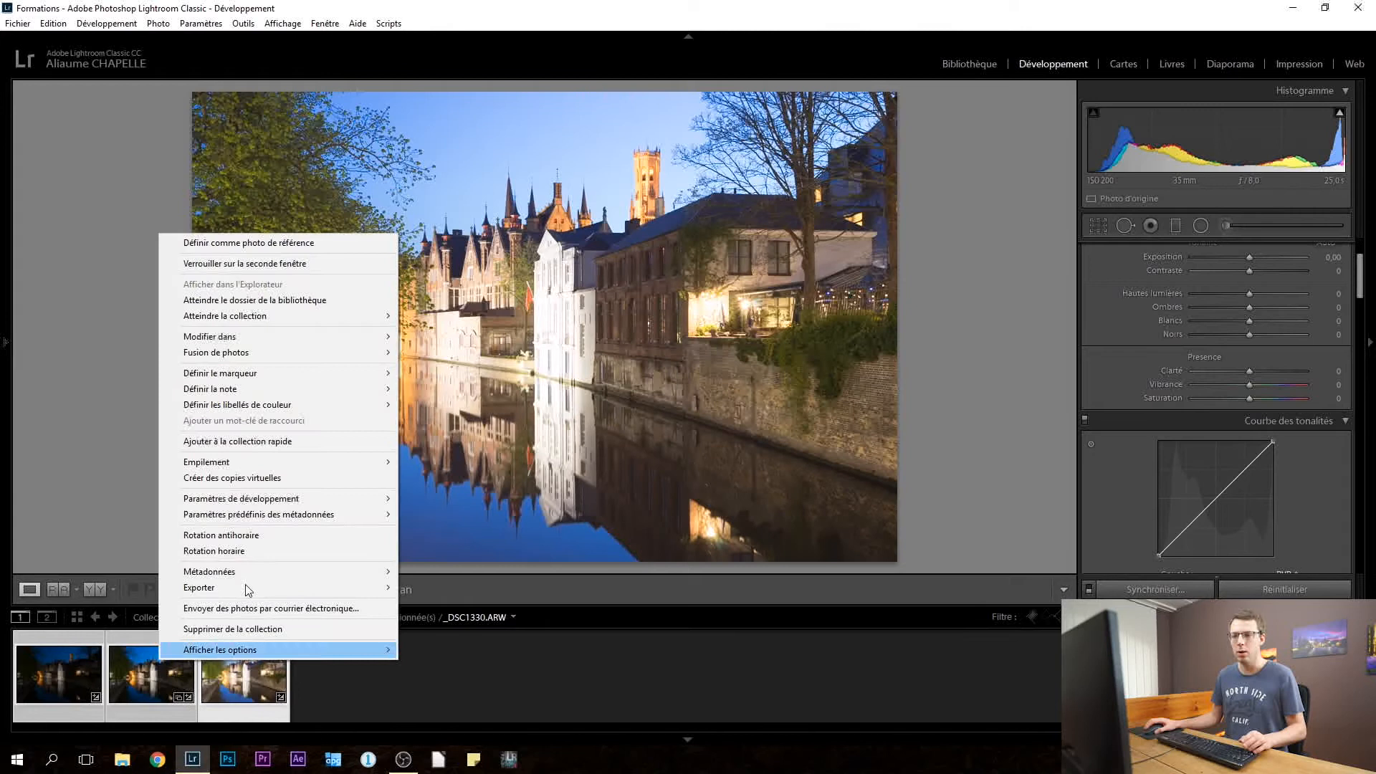
{"action": "mouse_move", "coordinate": [281, 342]}
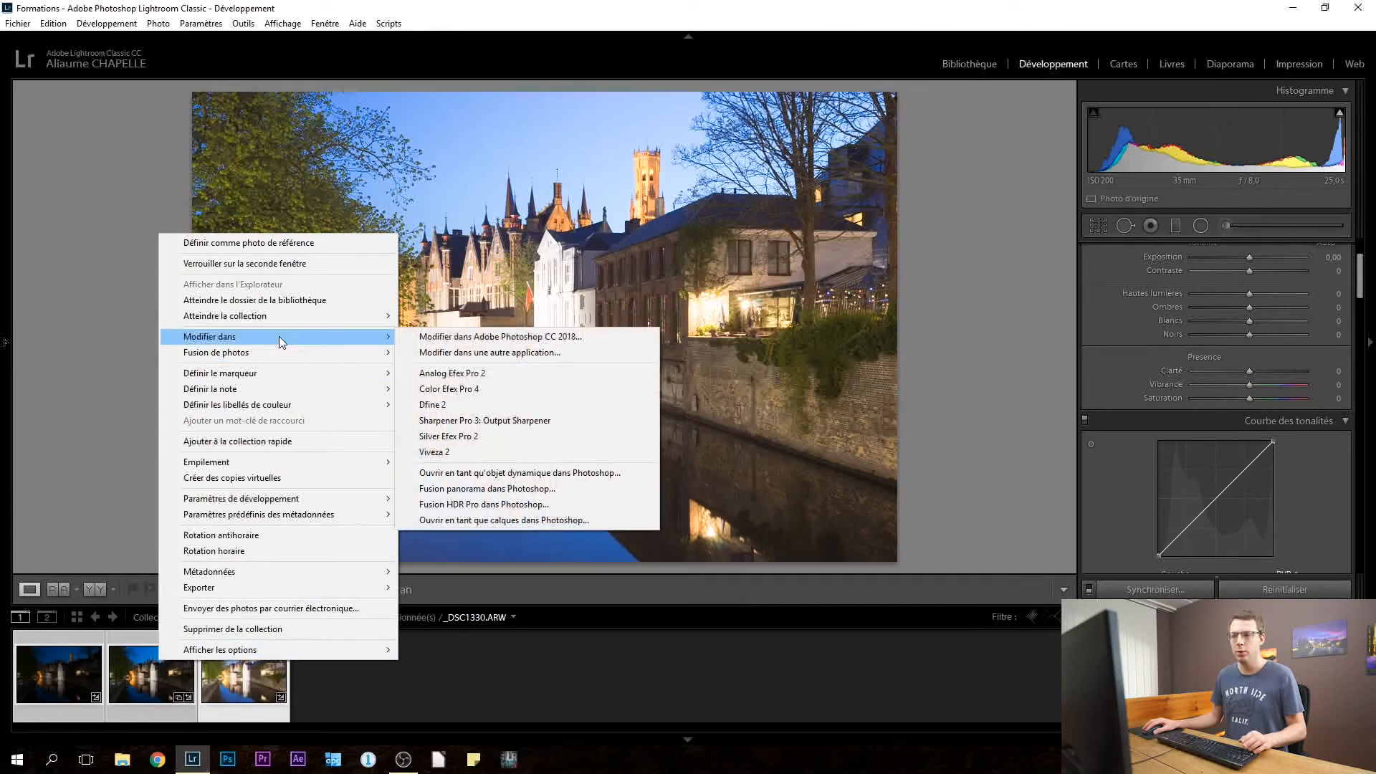
{"action": "left_click", "coordinate": [518, 521]}
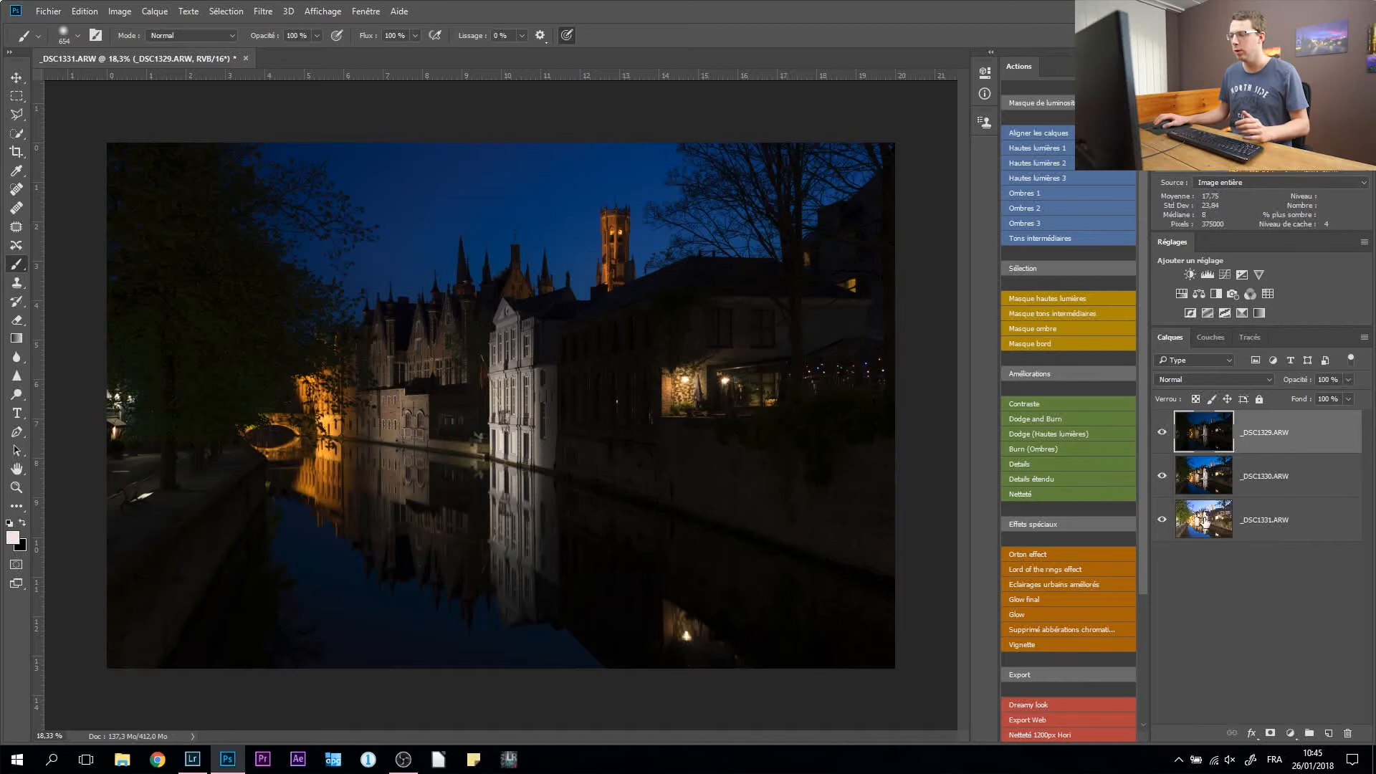
Move the _DSC1331.ARW layer above _DSC1330.ARW and hide the two upper layers
{"action": "left_click_drag", "start_coordinate": [1203, 531], "coordinate": [1204, 478]}
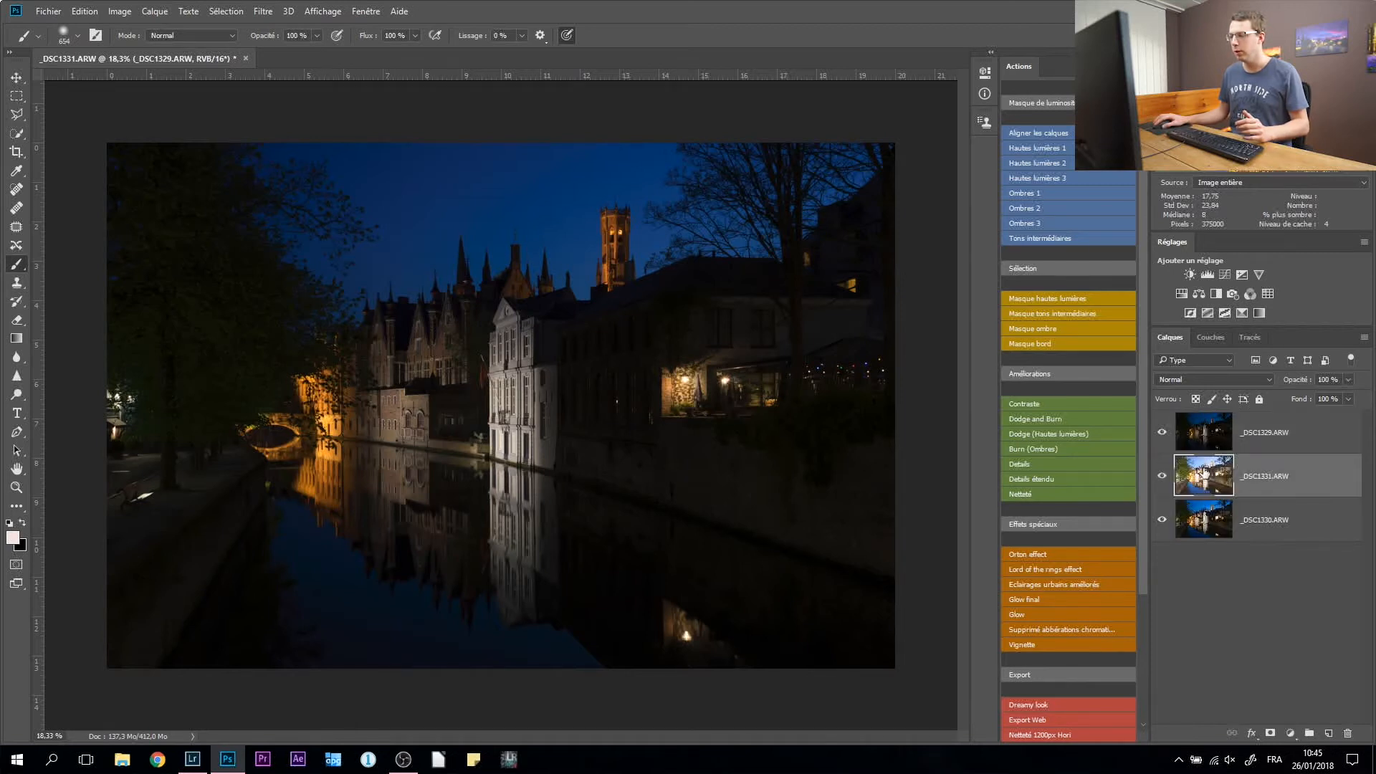
{"action": "left_click", "coordinate": [1164, 475]}
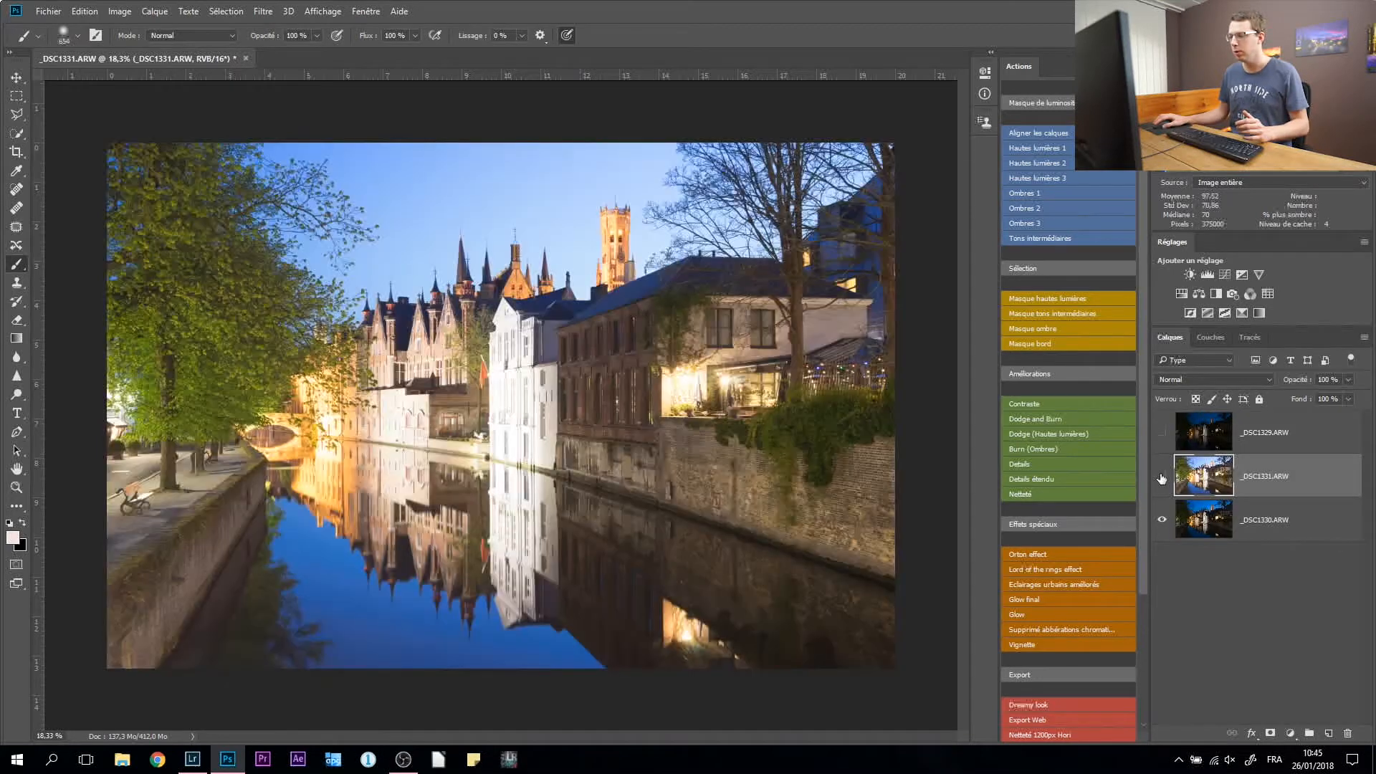
Rename the bottom layer _DSC1330.ARW as "Photo de base"
{"action": "double_click", "coordinate": [1253, 522]}
{"action": "type", "text": "Photo de base"}
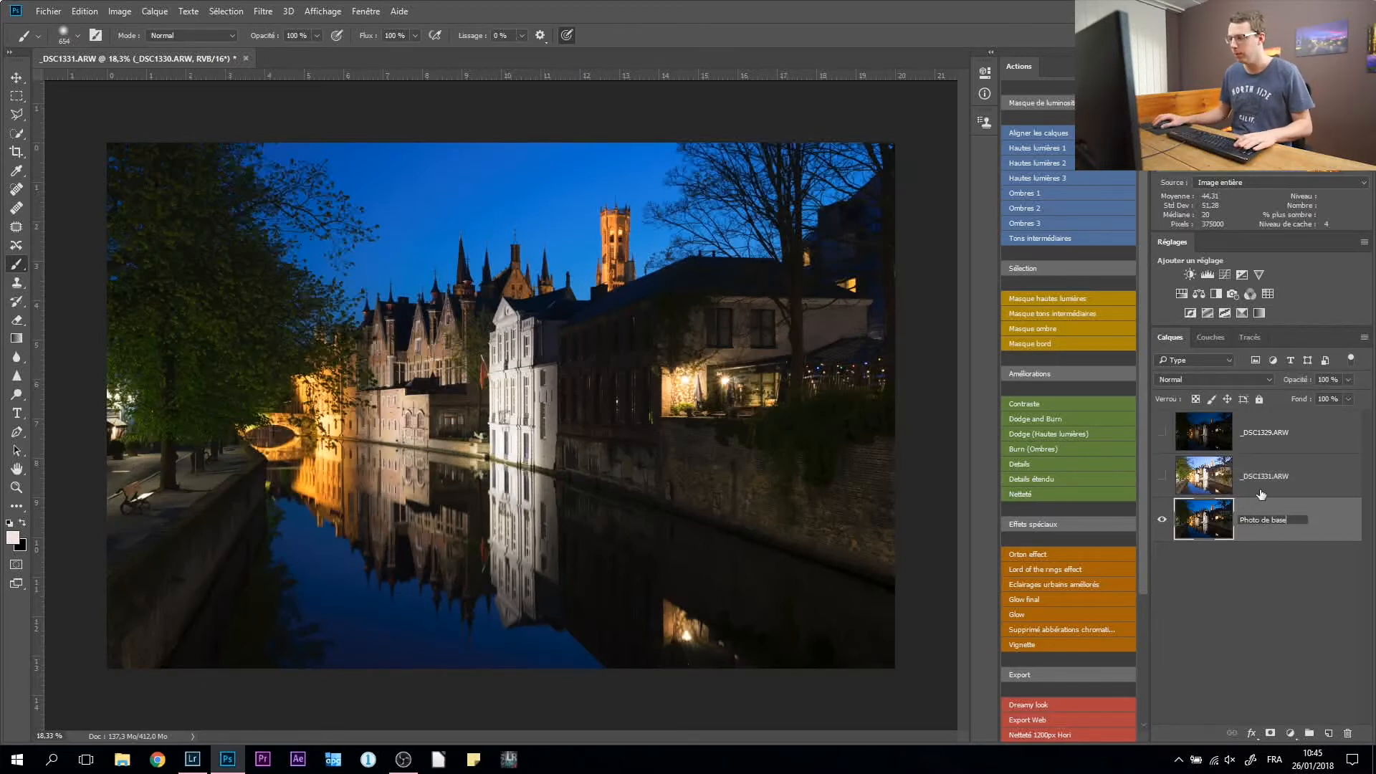
{"action": "key", "text": "Return"}
Rename the bright middle layer as "+ 2 stop" and the dark top layer as "- 2 stop"
{"action": "left_click", "coordinate": [1267, 483]}
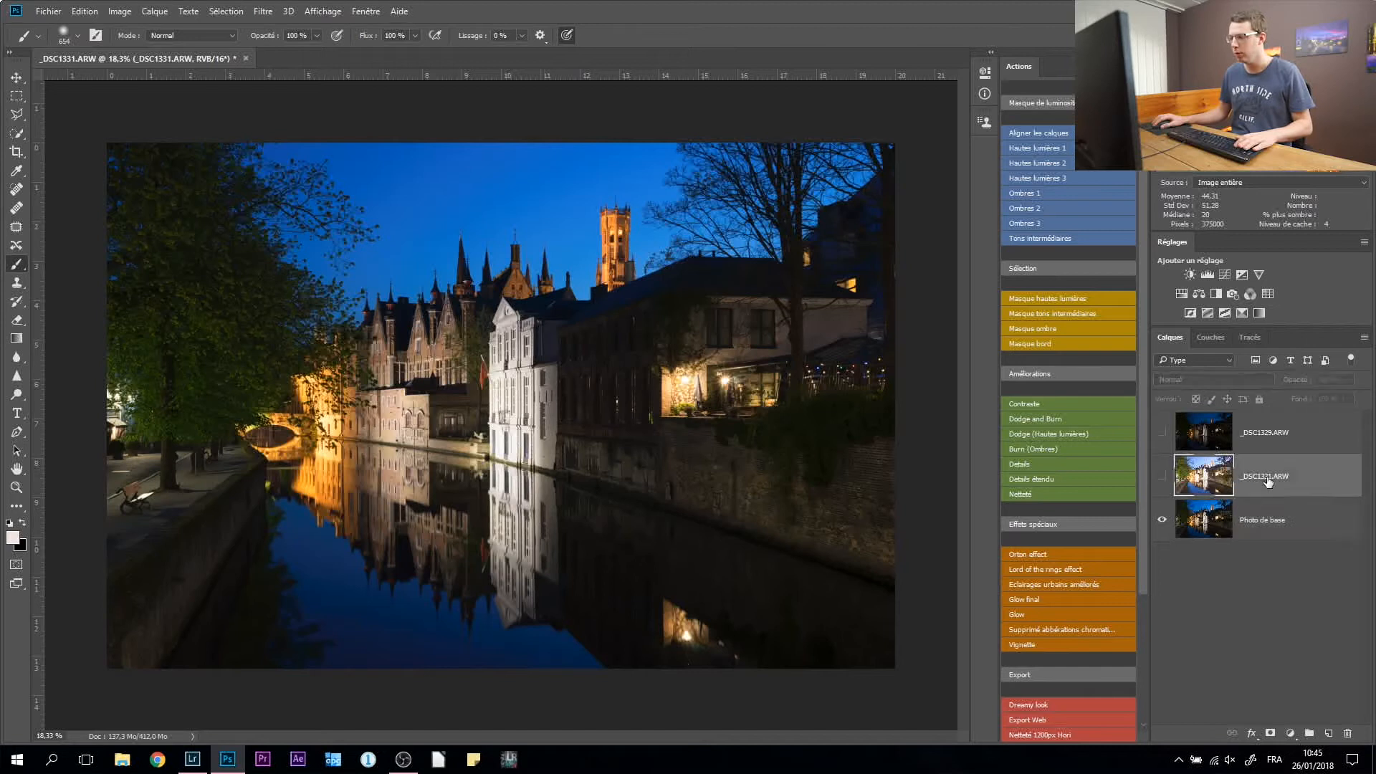
{"action": "double_click", "coordinate": [1268, 477]}
{"action": "type", "text": "+ 2 stop"}
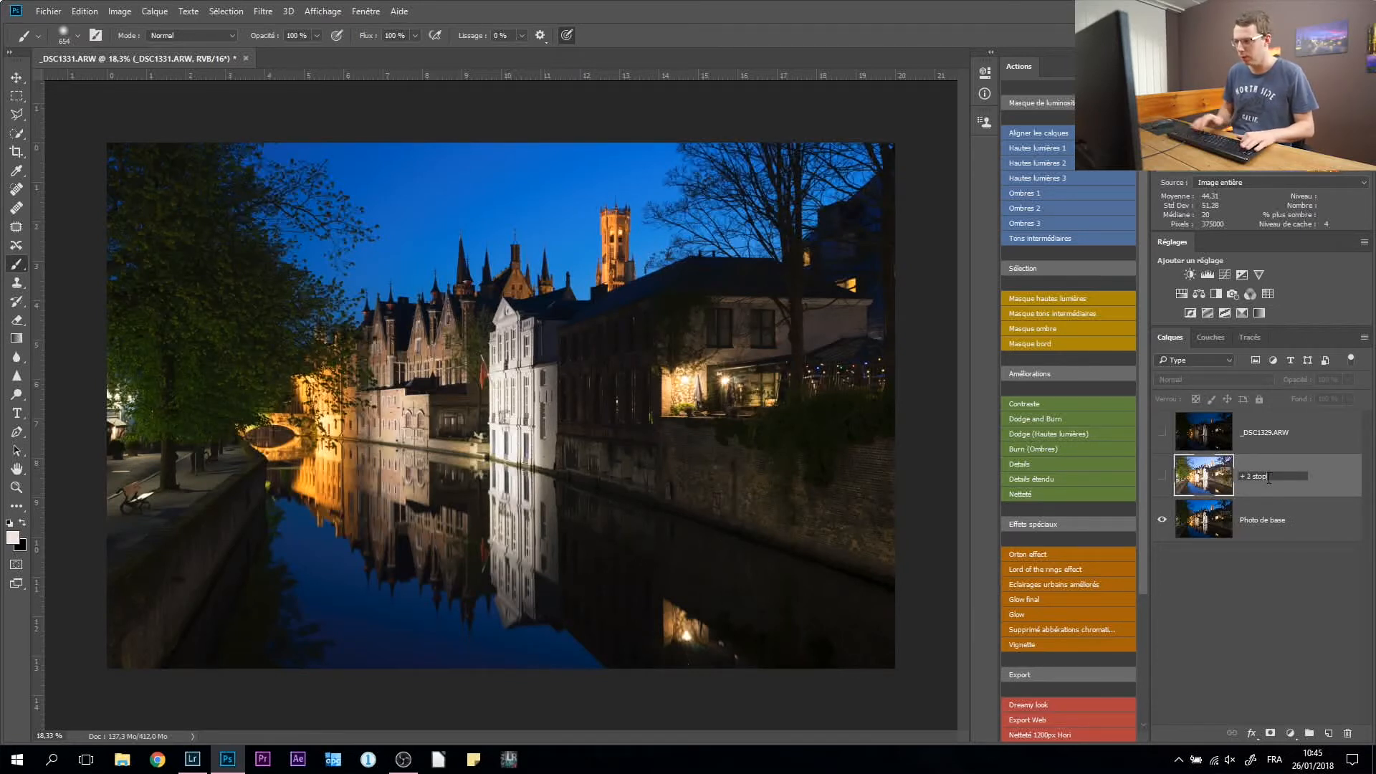
{"action": "double_click", "coordinate": [1278, 433]}
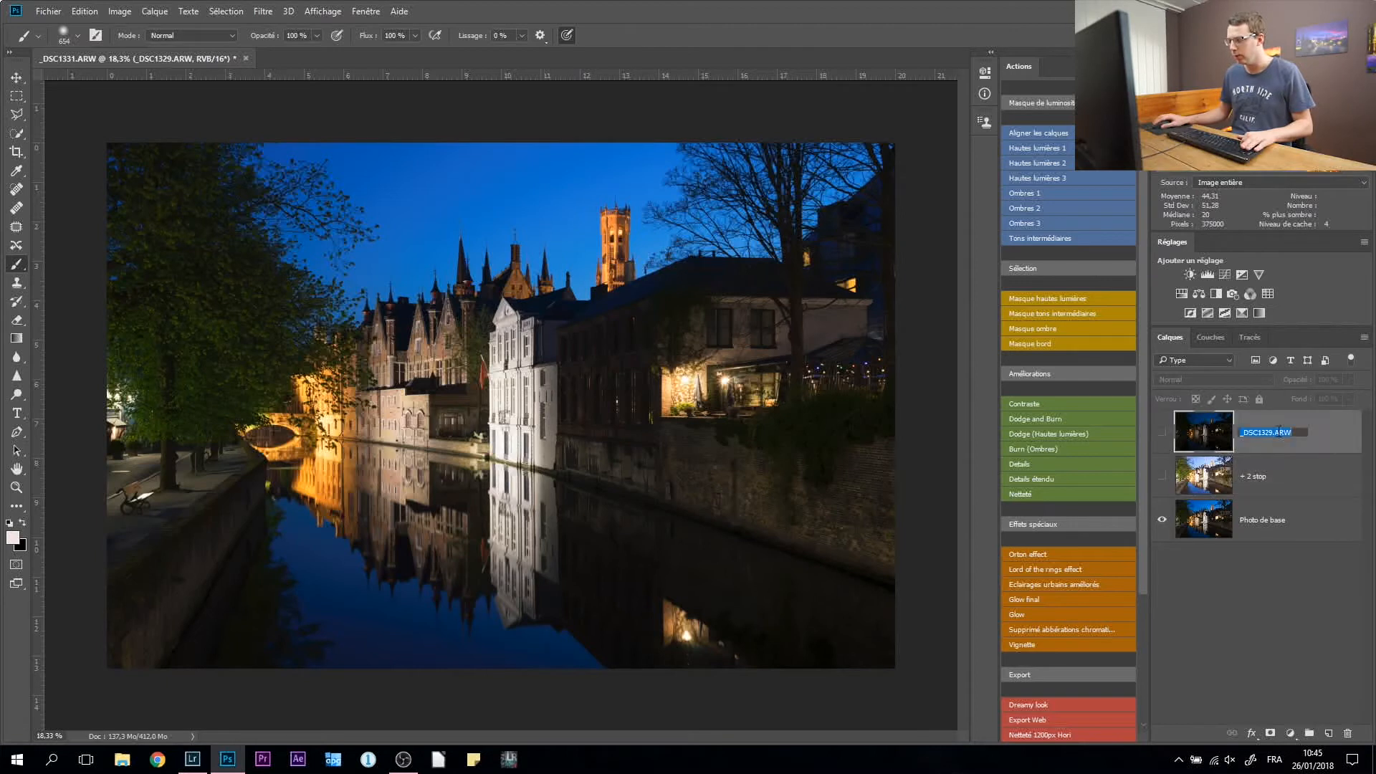
{"action": "type", "text": "- 2 stop"}
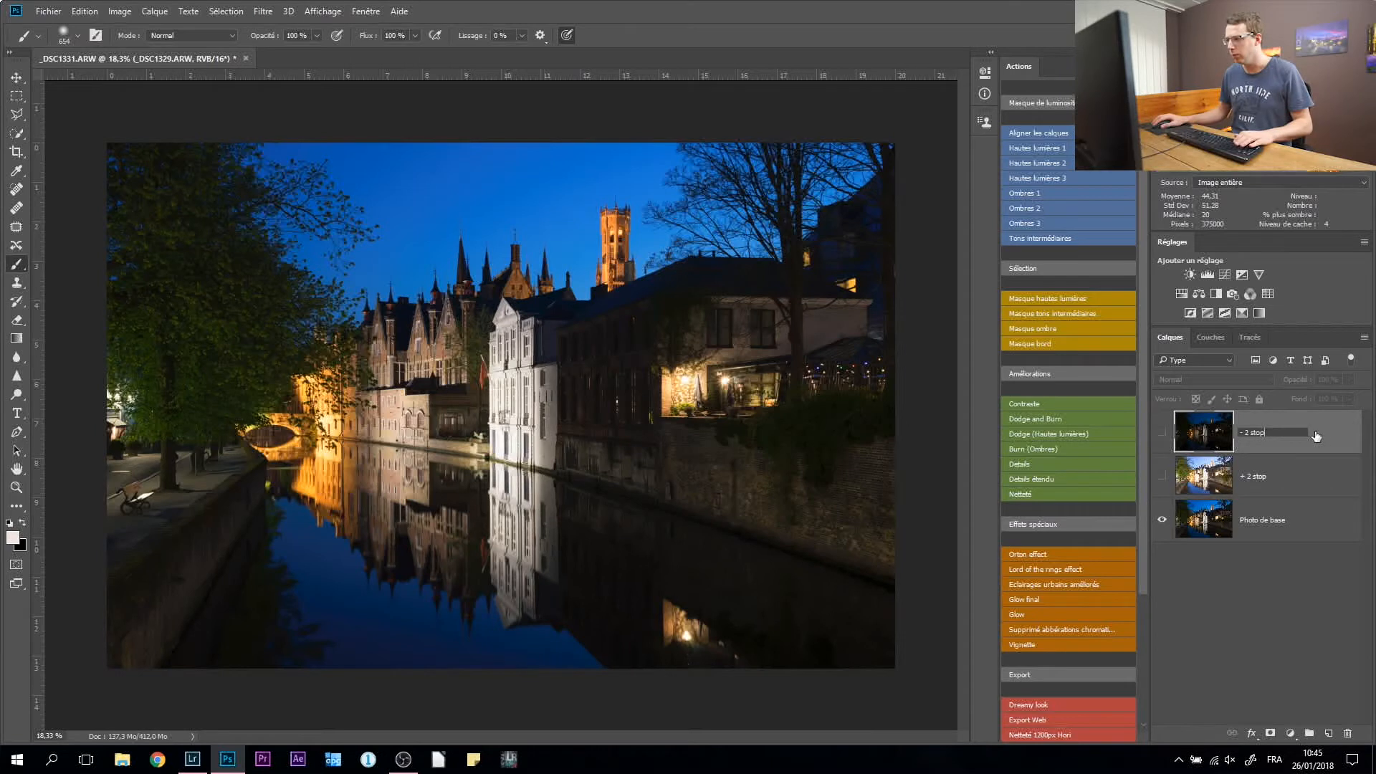
{"action": "key", "text": "Return"}
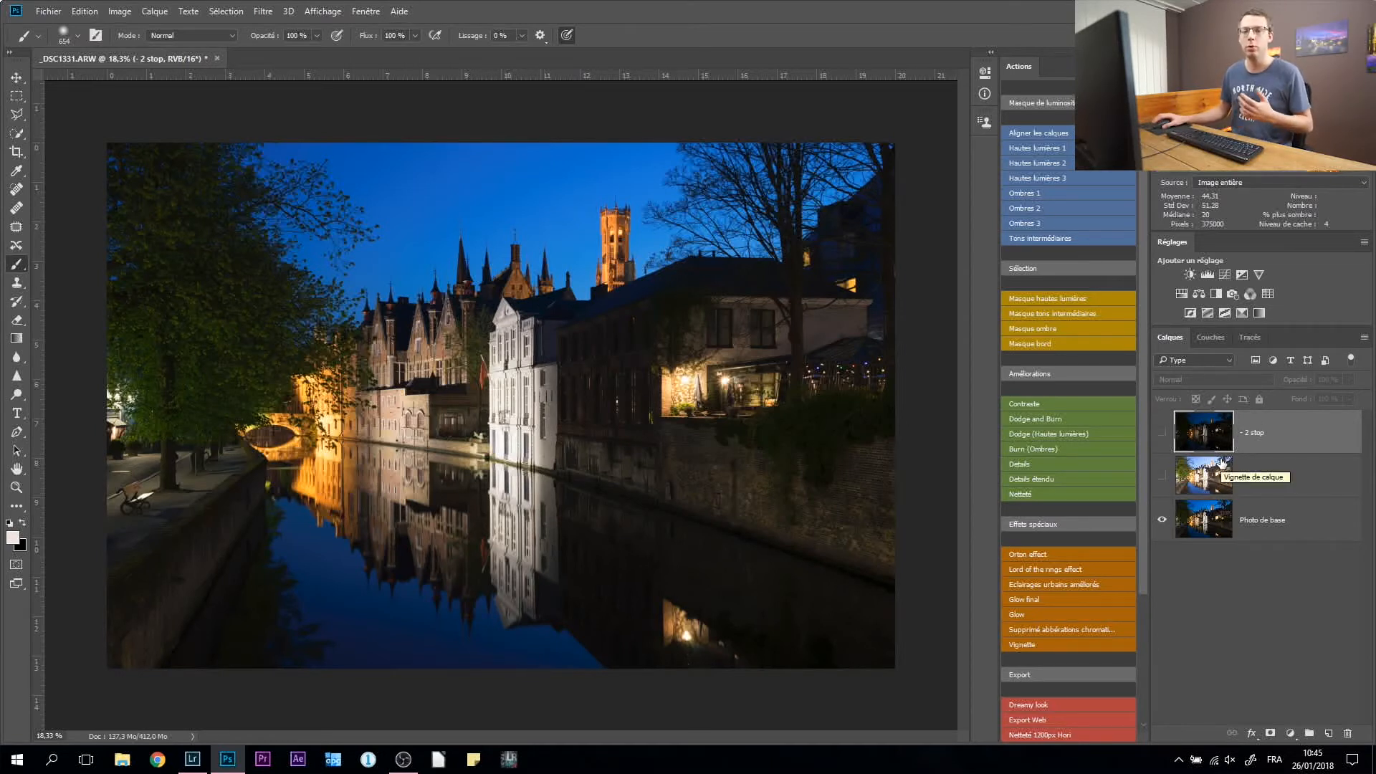
Show the "+ 2 stop" layer and add a white layer mask to it
{"action": "left_click", "coordinate": [1162, 477]}
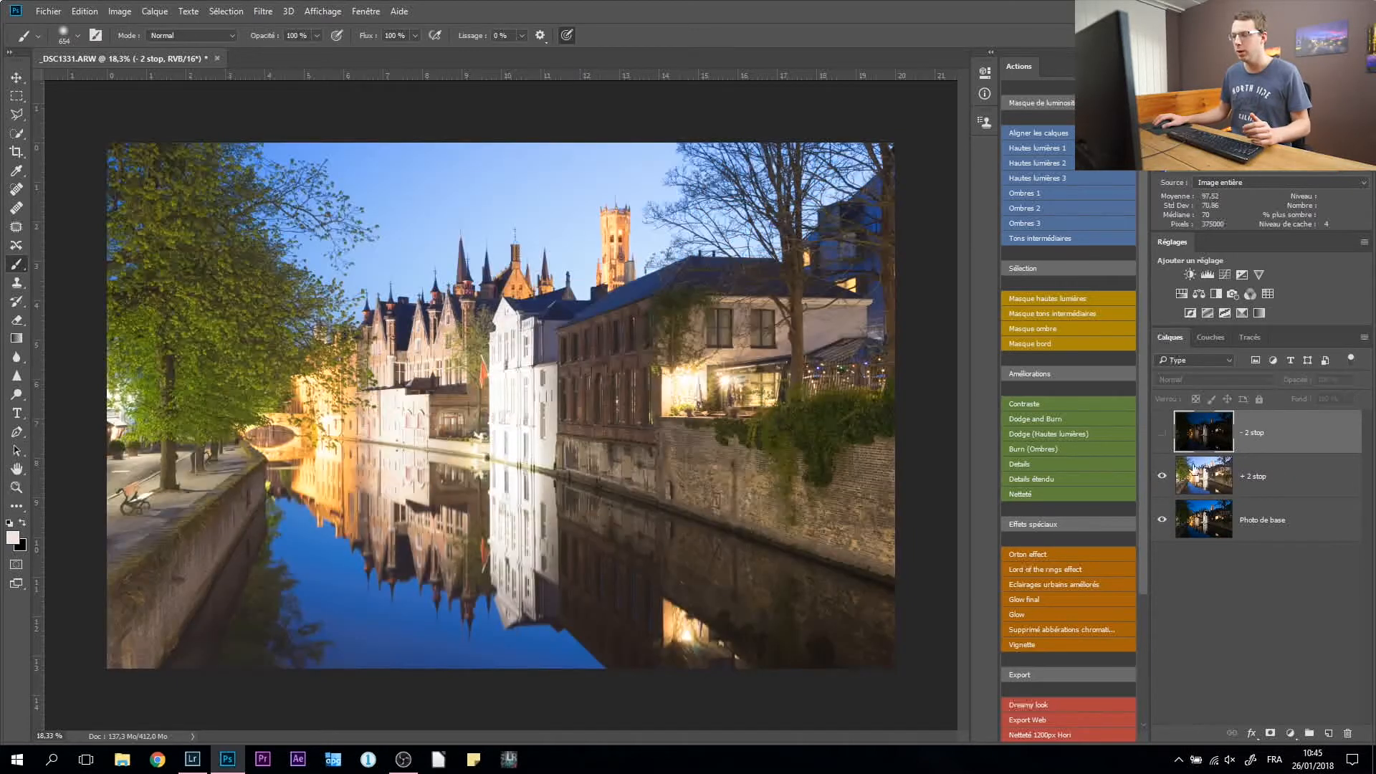
{"action": "left_click", "coordinate": [1230, 484]}
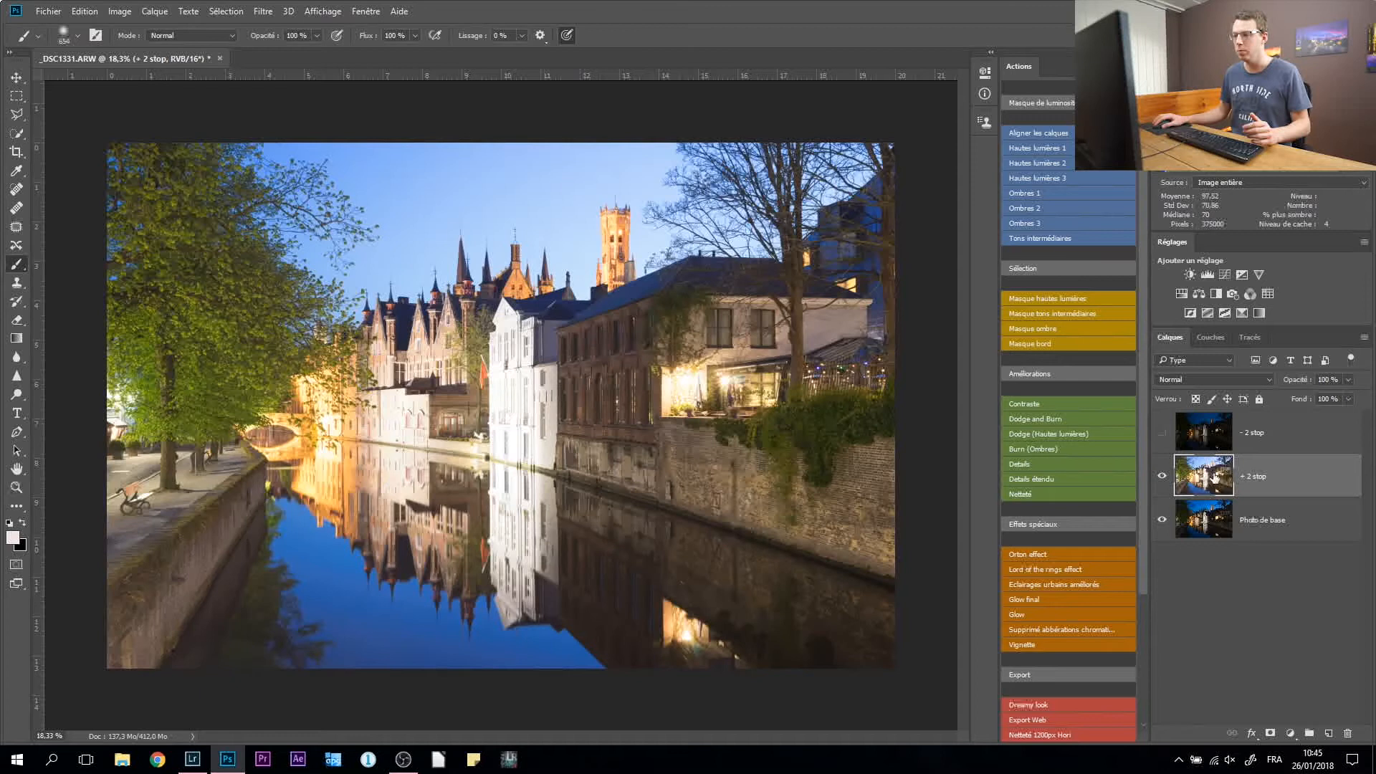
{"action": "left_click", "coordinate": [1271, 734]}
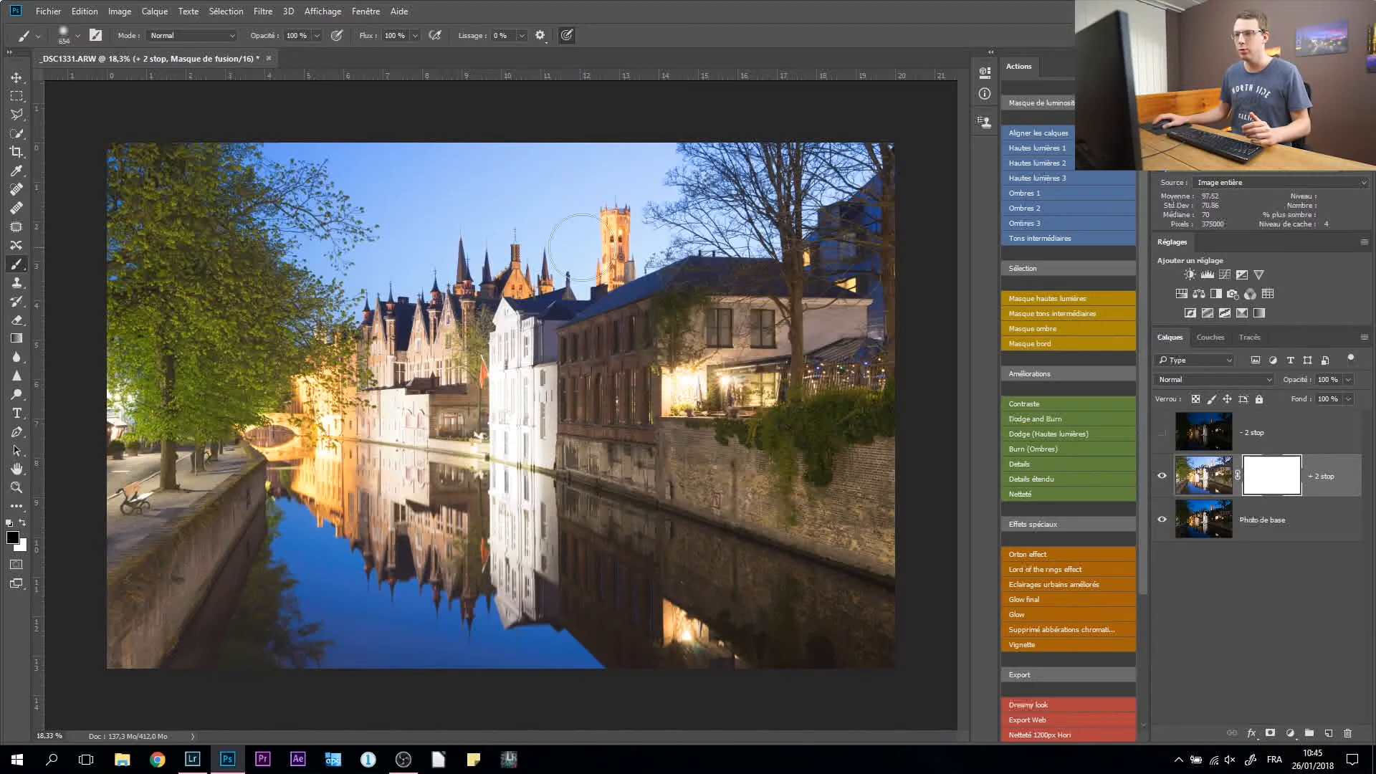
Apply the merged RGB image (Fusionné, RVB) inverted to the "+ 2 stop" mask, with Produit blending at 100 % opacity
{"action": "left_click", "coordinate": [116, 12]}
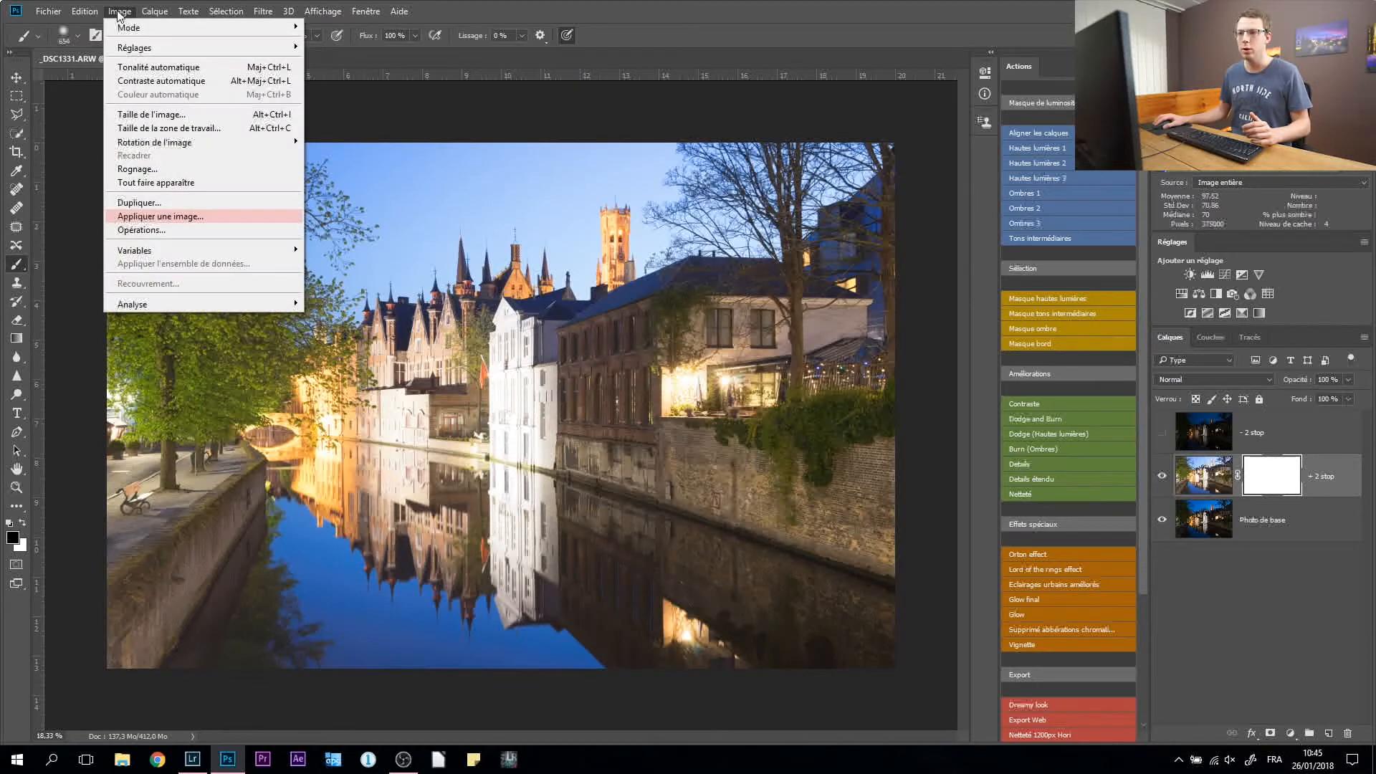
{"action": "left_click", "coordinate": [184, 217]}
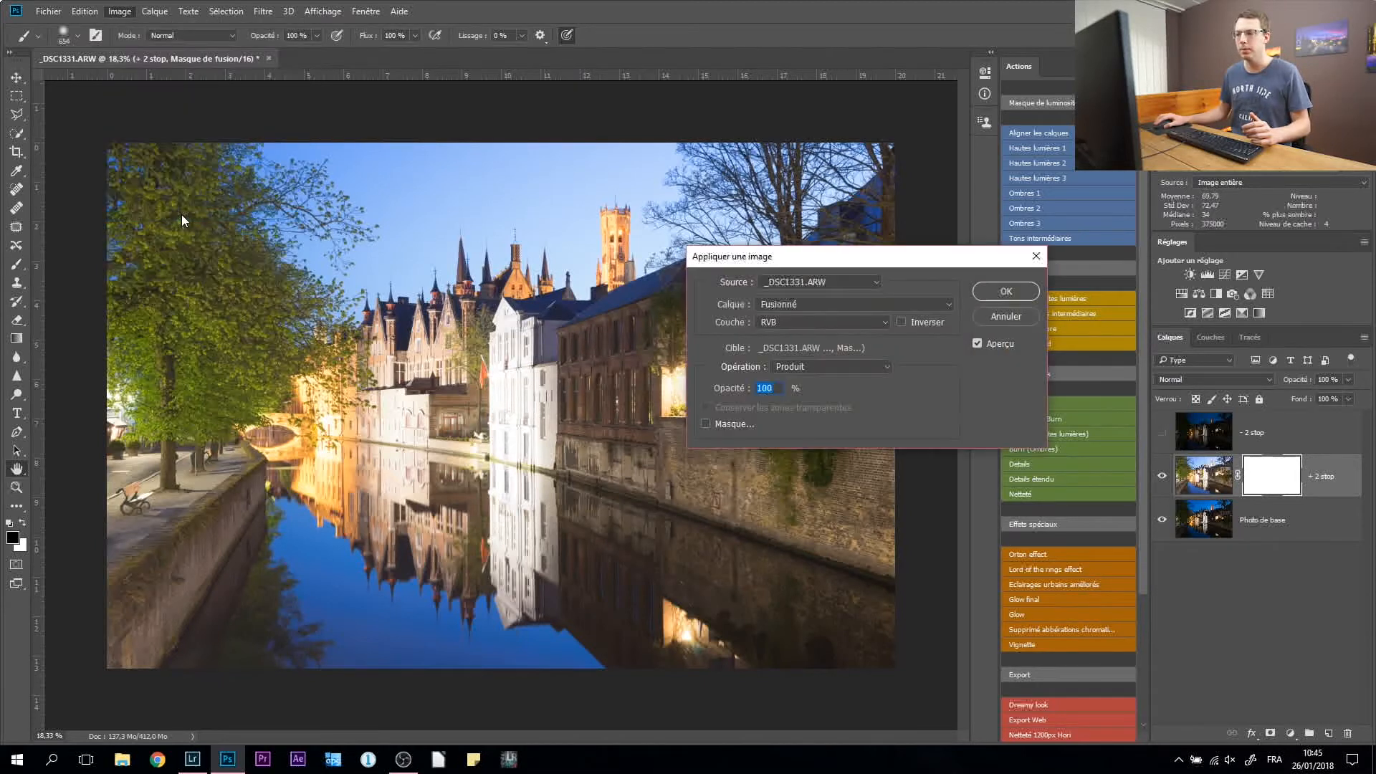
{"action": "left_click_drag", "start_coordinate": [784, 246], "coordinate": [670, 169]}
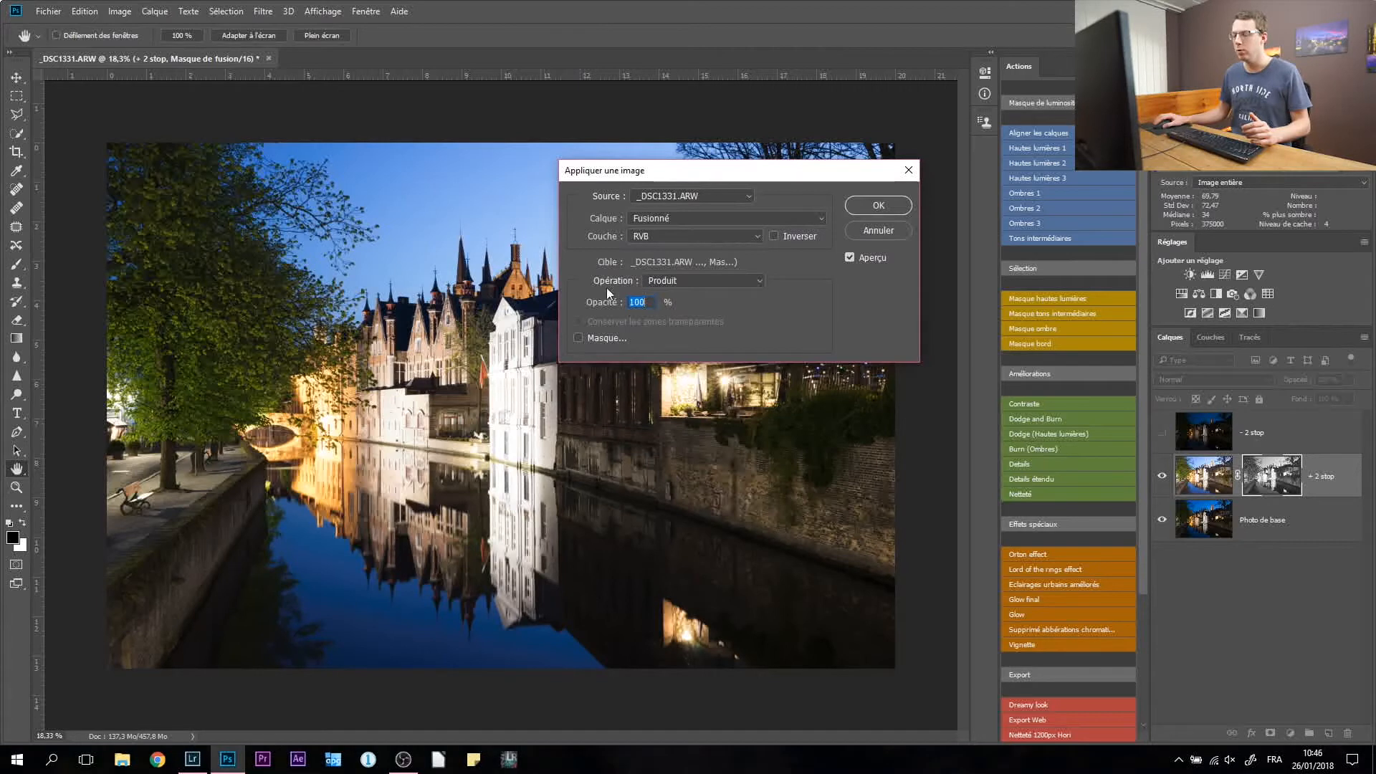
{"action": "left_click", "coordinate": [774, 235]}
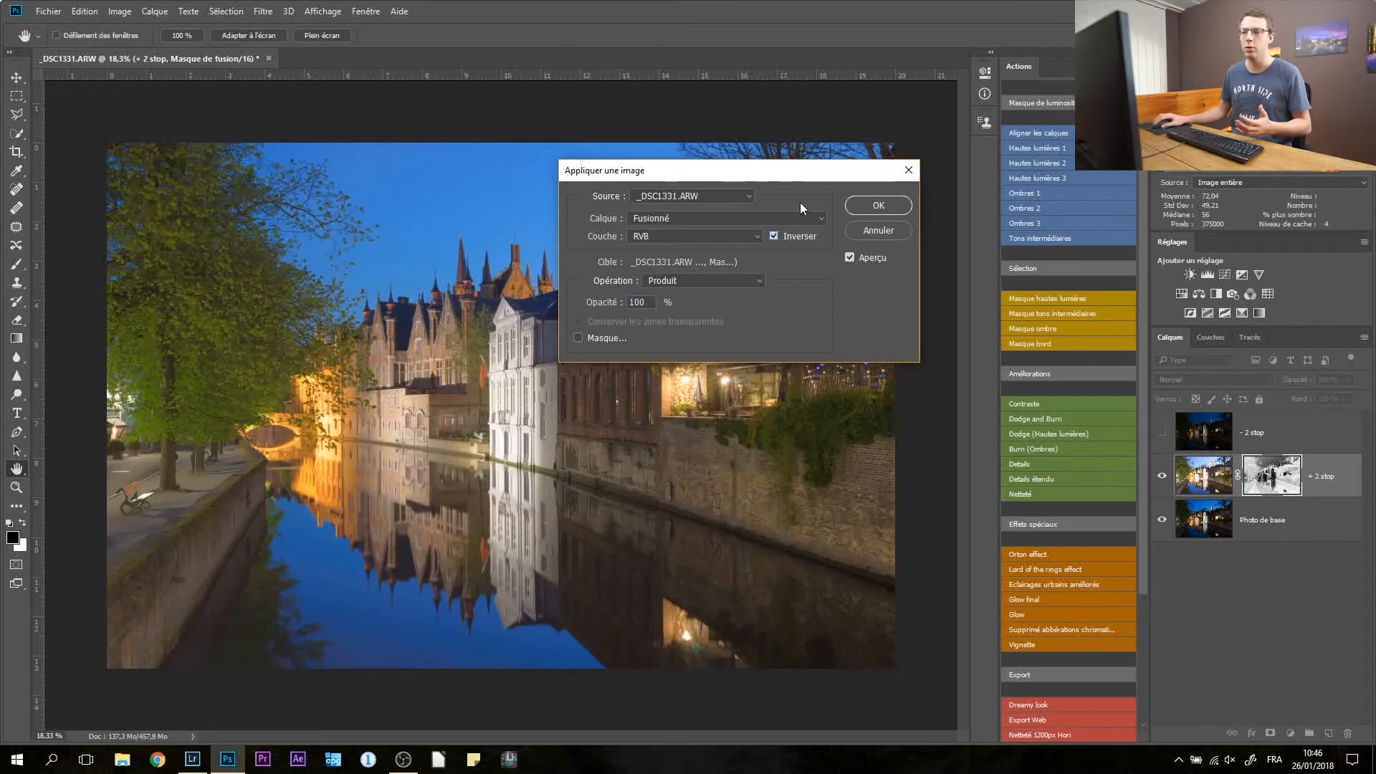
{"action": "left_click", "coordinate": [877, 207]}
{"action": "key", "text": "b"}
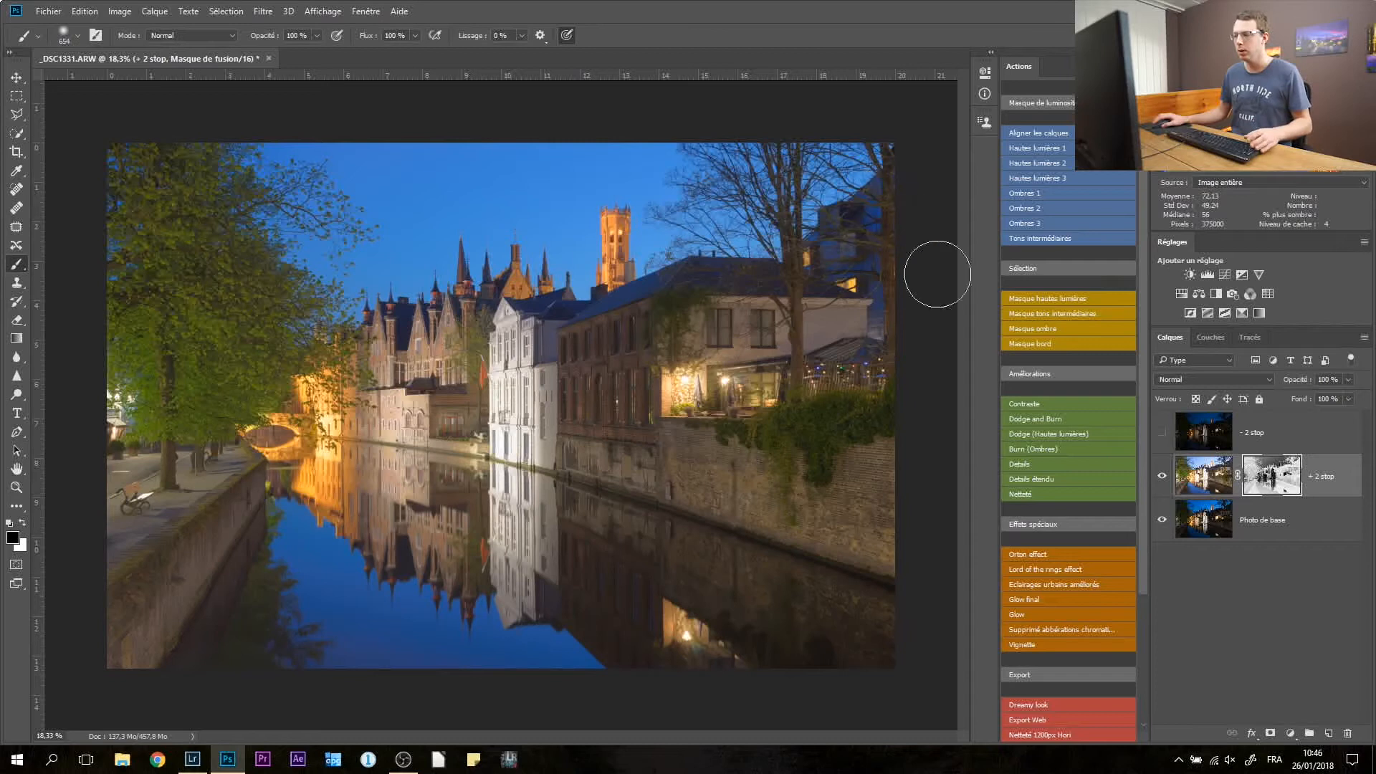
Examine the "+ 2 stop" mask on its own and compare the image with and without that layer
{"action": "left_click", "coordinate": [1268, 480], "text": "alt"}
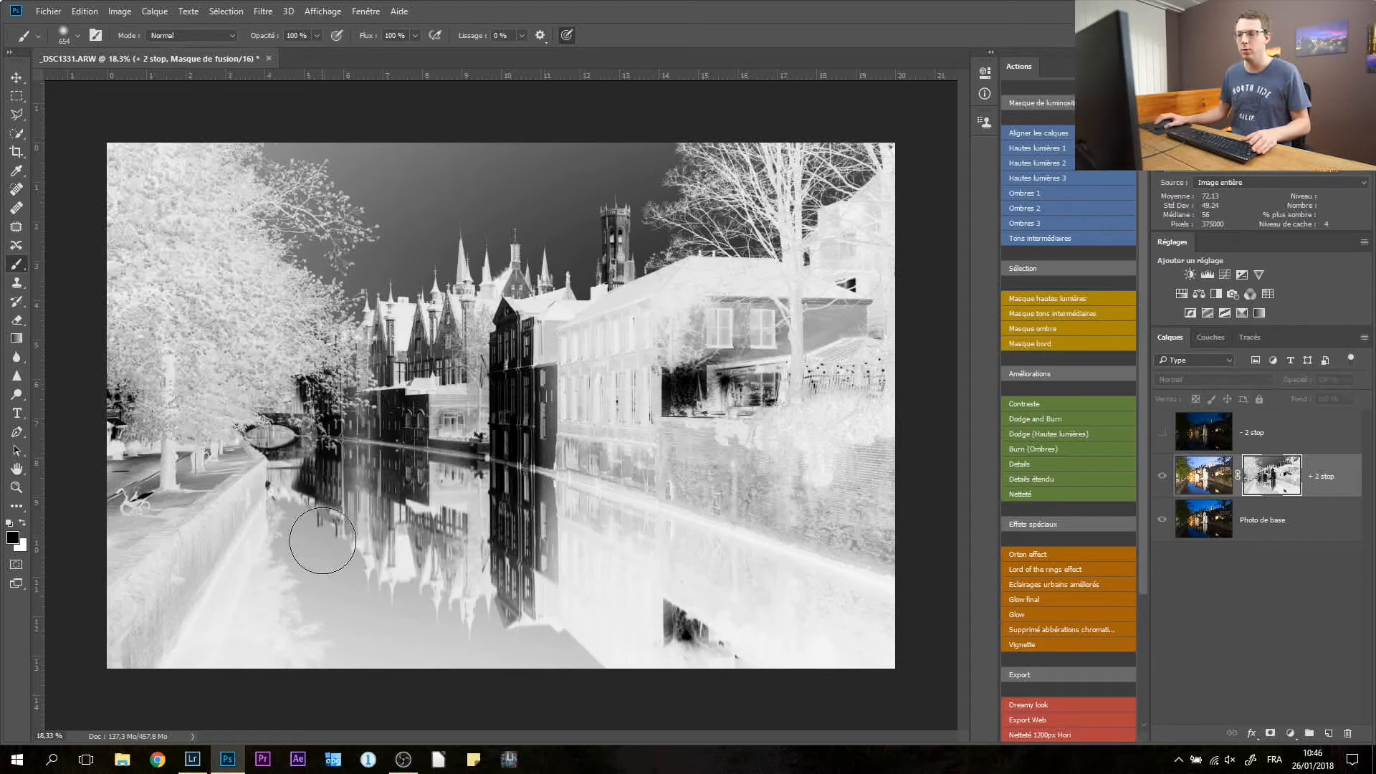
{"action": "left_click", "coordinate": [1196, 480]}
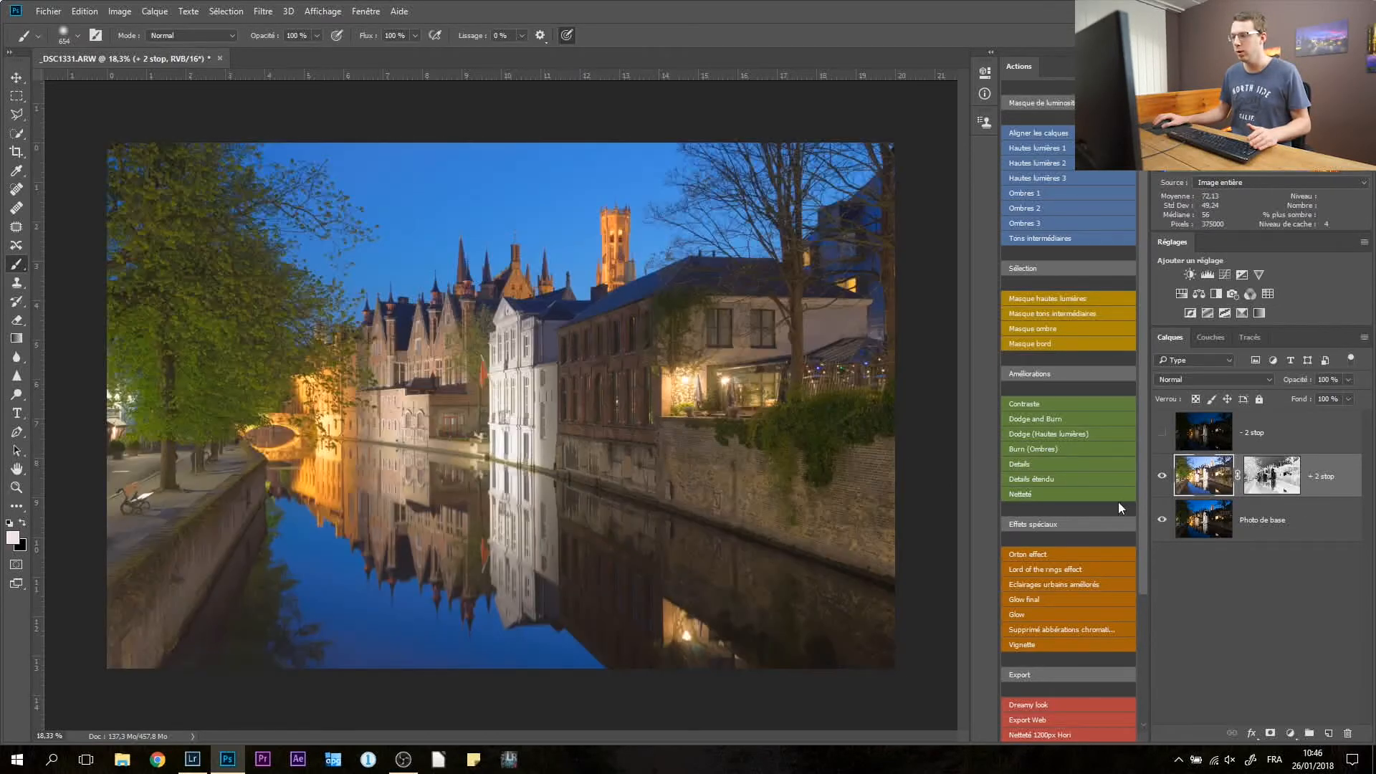
{"action": "left_click", "coordinate": [1163, 478]}
{"action": "left_click", "coordinate": [1162, 478]}
{"action": "left_click", "coordinate": [1163, 478]}
{"action": "left_click", "coordinate": [1163, 478]}
{"action": "left_click", "coordinate": [1163, 476]}
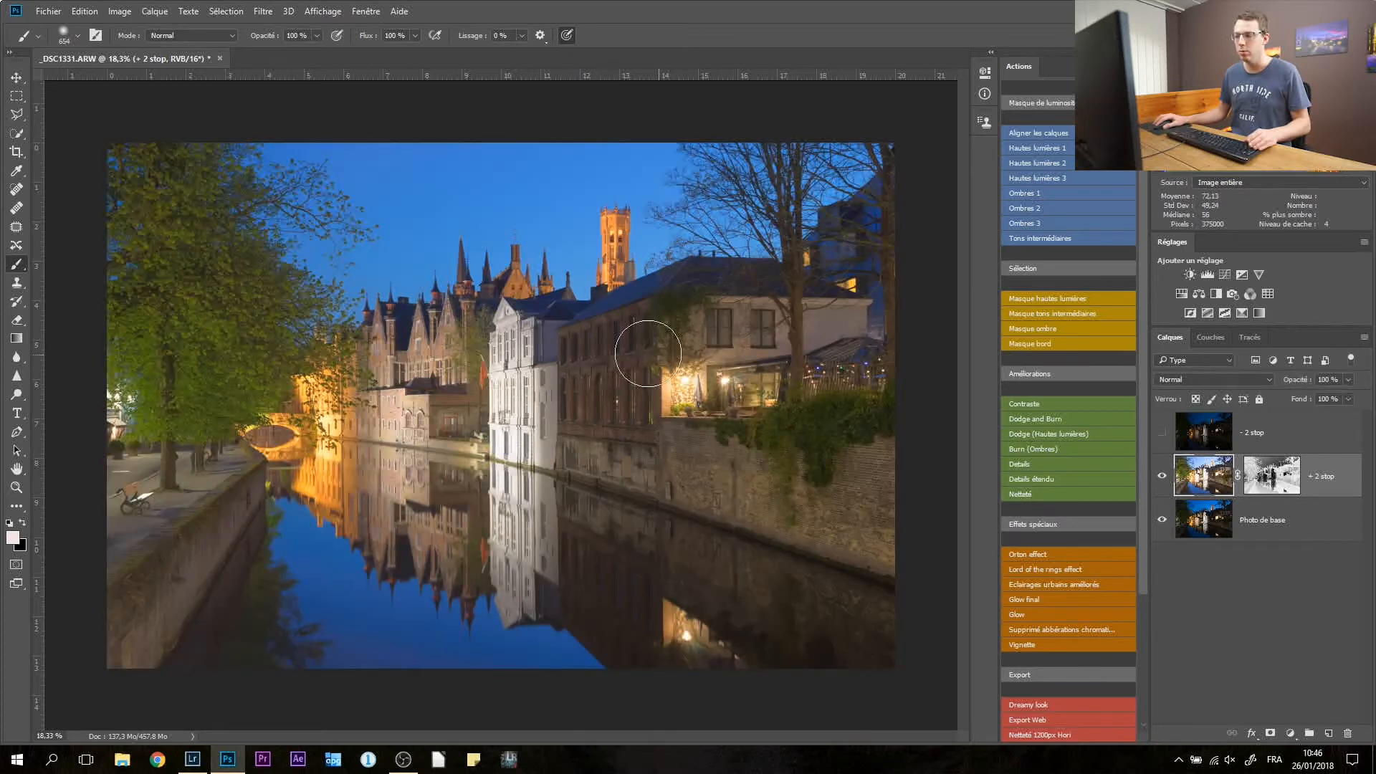
{"action": "left_click", "coordinate": [1163, 476]}
{"action": "left_click", "coordinate": [1163, 476]}
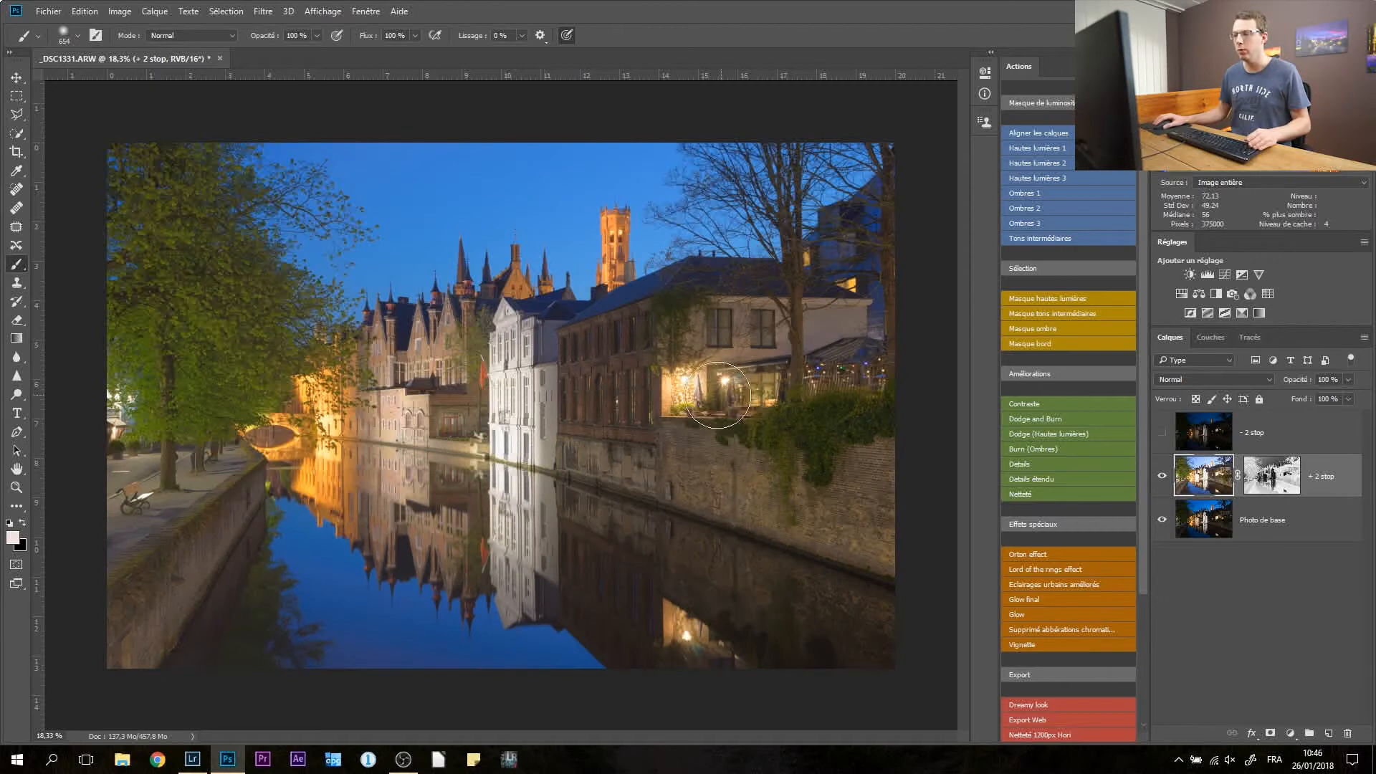
{"action": "mouse_move", "coordinate": [1290, 382]}
{"action": "left_mouse_down"}
{"action": "mouse_move", "coordinate": [1229, 387]}
{"action": "mouse_move", "coordinate": [1317, 380]}
{"action": "left_mouse_up"}
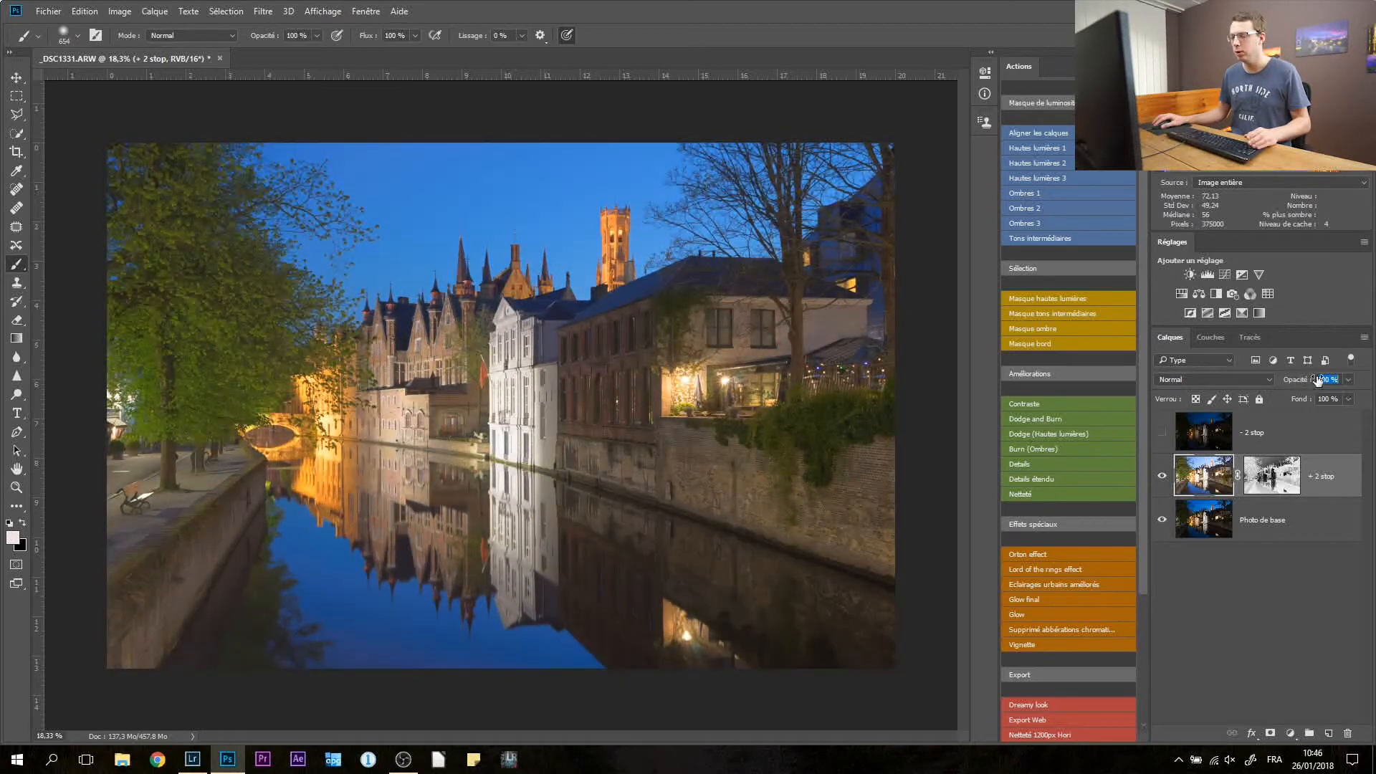
{"action": "left_click", "coordinate": [1160, 478]}
{"action": "left_click", "coordinate": [1160, 477]}
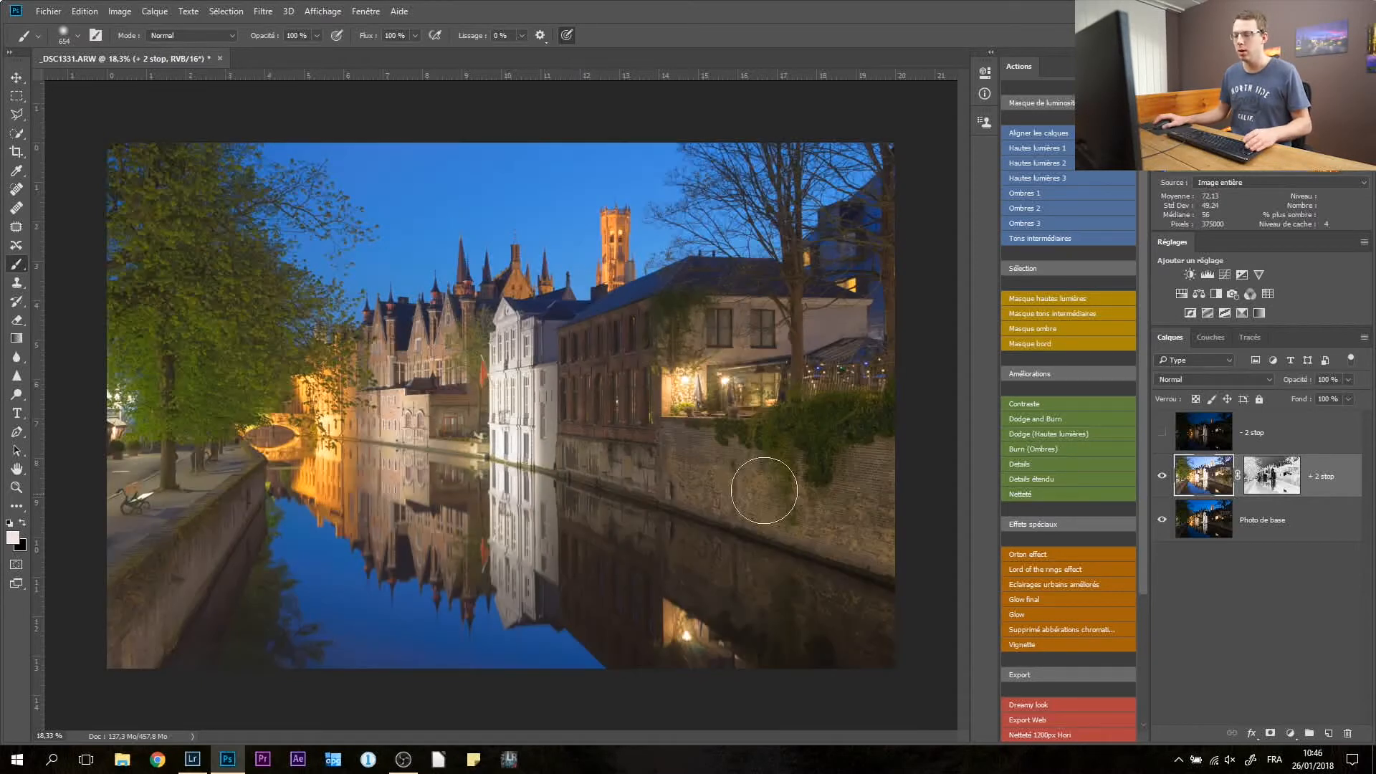
Inspect the bright white canal house up close and show the "- 2 stop" layer to compare its highlight detail
{"action": "scroll", "coordinate": [320, 435], "scroll_direction": "up", "scroll_amount": 1}
{"action": "scroll", "coordinate": [320, 434], "scroll_direction": "up", "scroll_amount": 14}
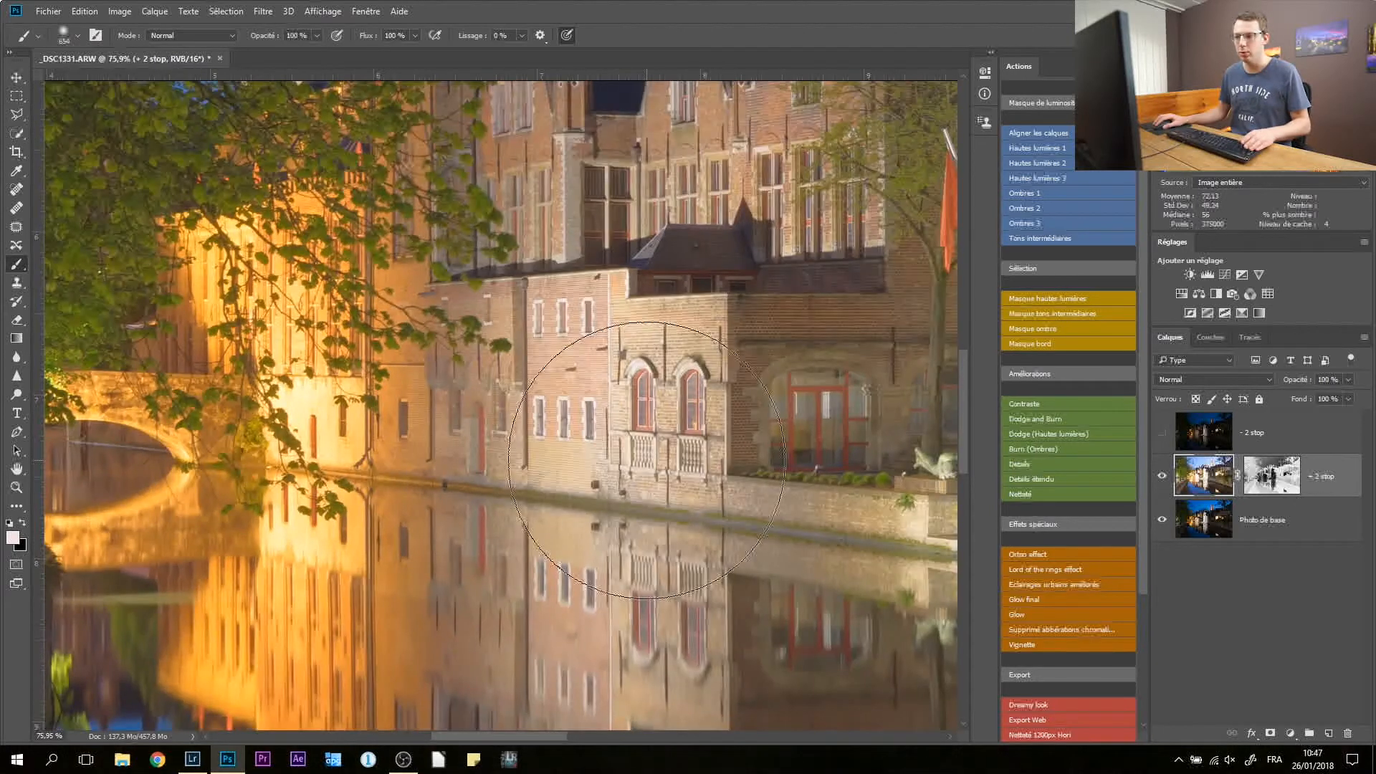
{"action": "scroll", "coordinate": [884, 473], "scroll_direction": "down", "scroll_amount": 5}
{"action": "mouse_move", "coordinate": [662, 227]}
{"action": "left_mouse_down"}
{"action": "mouse_move", "coordinate": [636, 657]}
{"action": "mouse_move", "coordinate": [171, 709]}
{"action": "mouse_move", "coordinate": [85, 692]}
{"action": "left_mouse_up"}
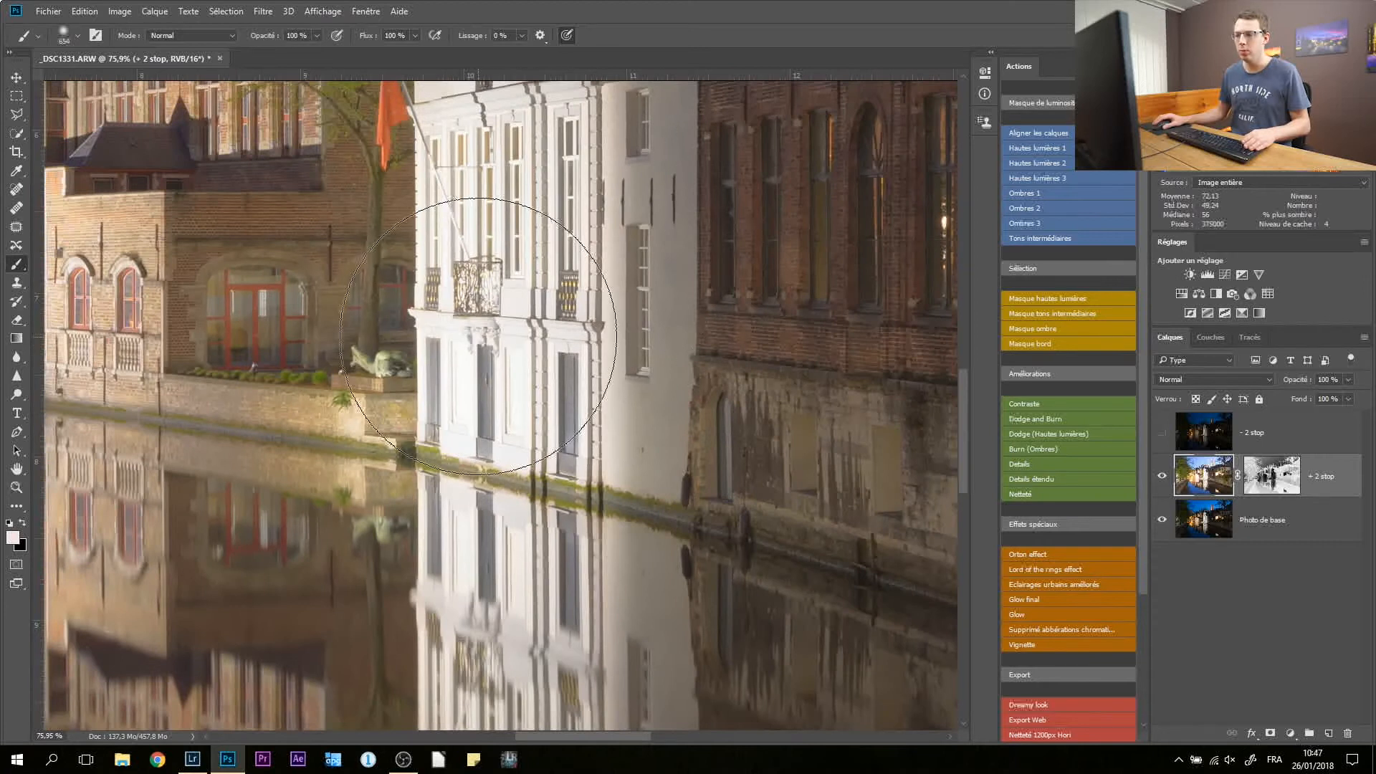
{"action": "left_click", "coordinate": [1162, 433]}
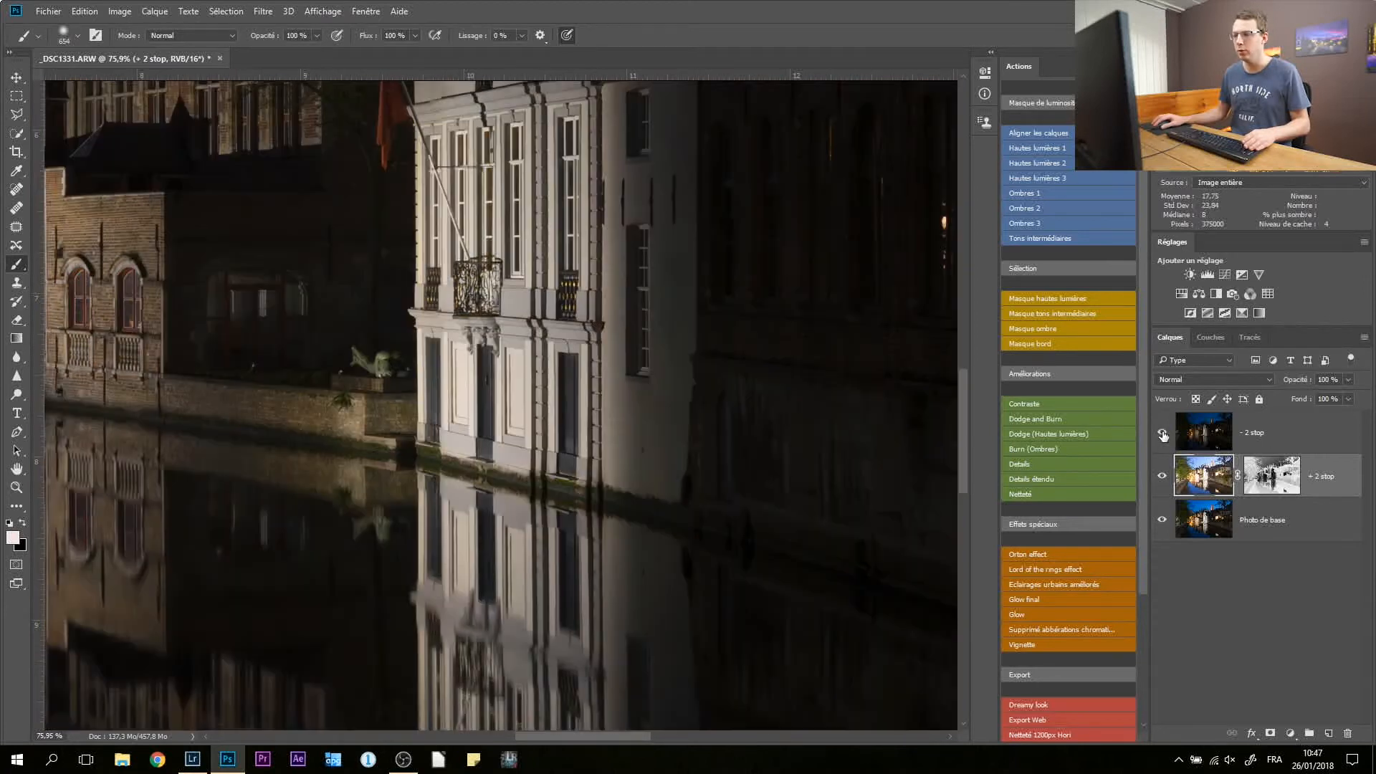
{"action": "left_click", "coordinate": [1162, 434]}
{"action": "left_click", "coordinate": [1162, 434]}
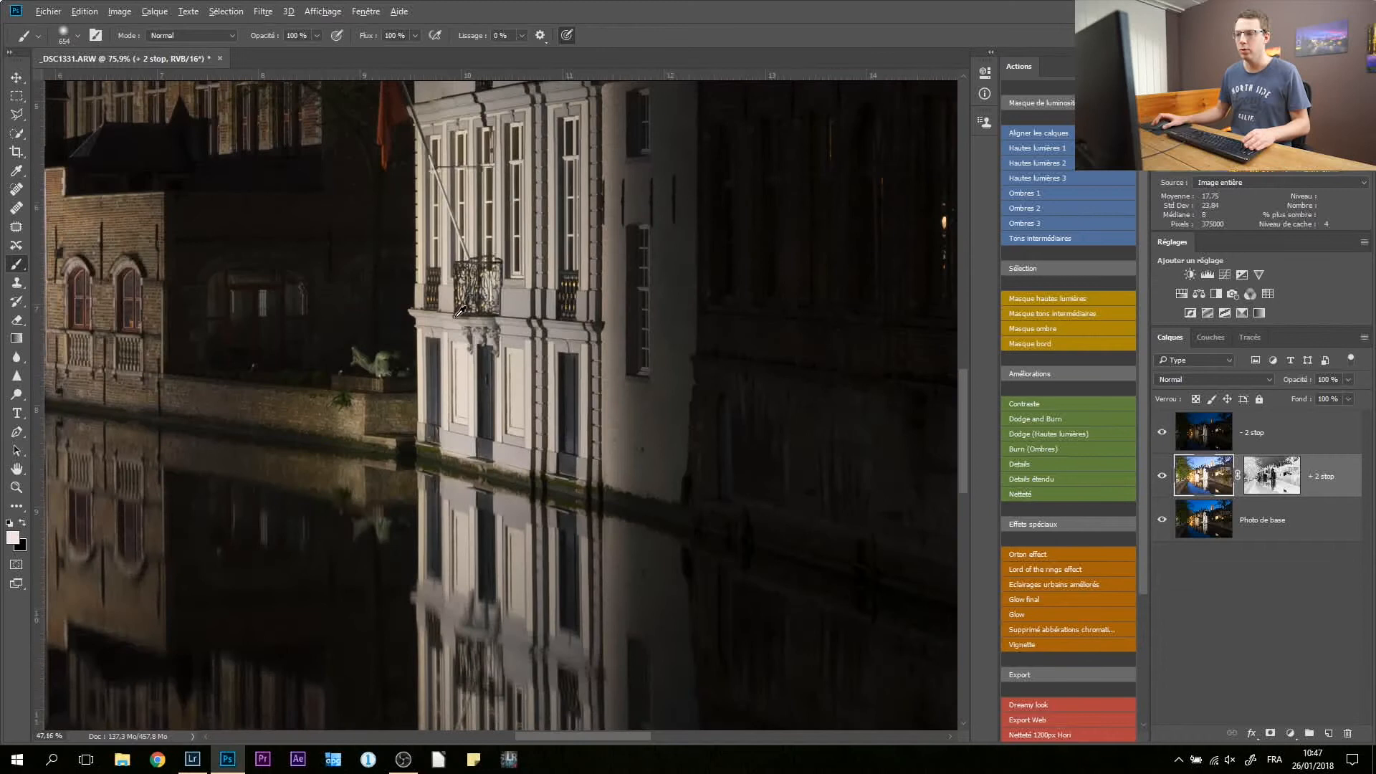
Add a white layer mask to the "- 2 stop" layer
{"action": "scroll", "coordinate": [467, 324], "scroll_direction": "down", "scroll_amount": 3}
{"action": "scroll", "coordinate": [466, 325], "scroll_direction": "down", "scroll_amount": 2}
{"action": "scroll", "coordinate": [467, 325], "scroll_direction": "up", "scroll_amount": 1}
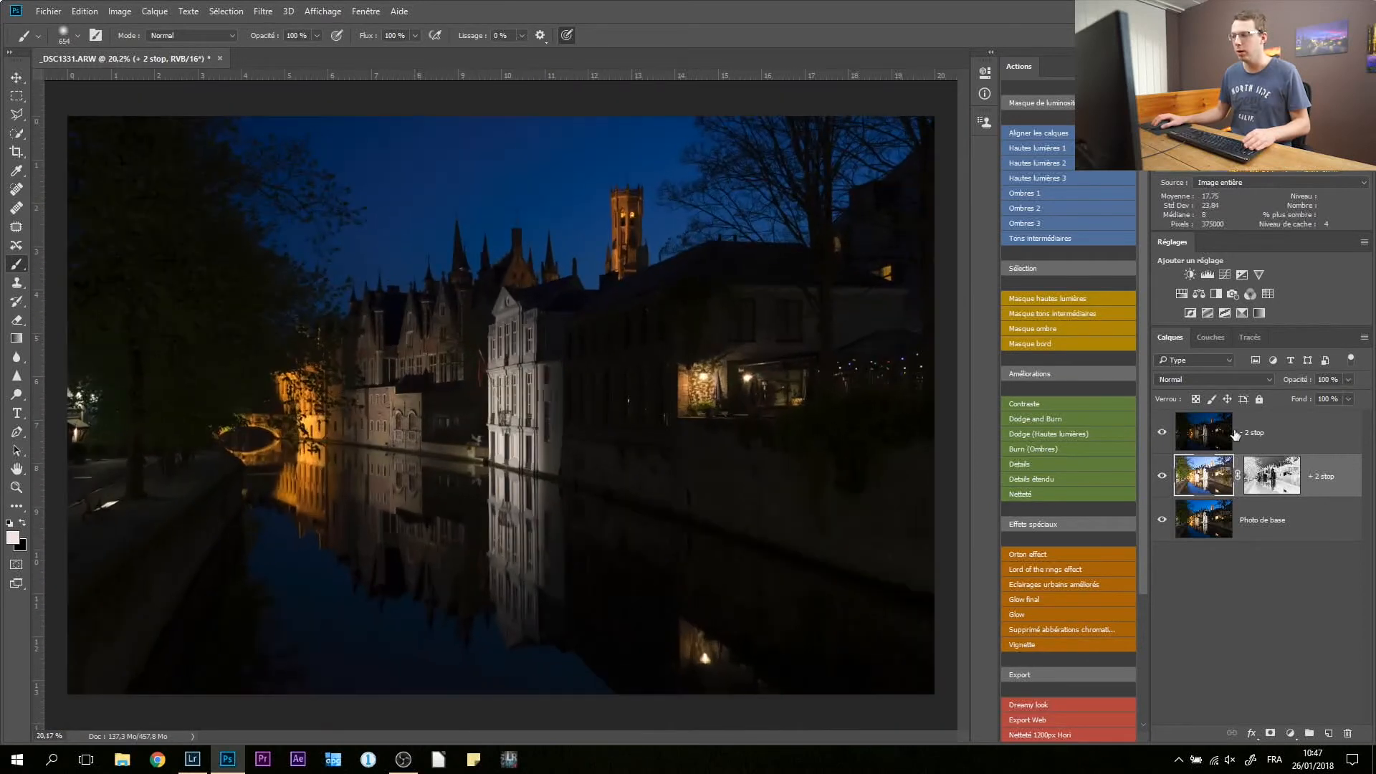
{"action": "left_click", "coordinate": [1266, 432]}
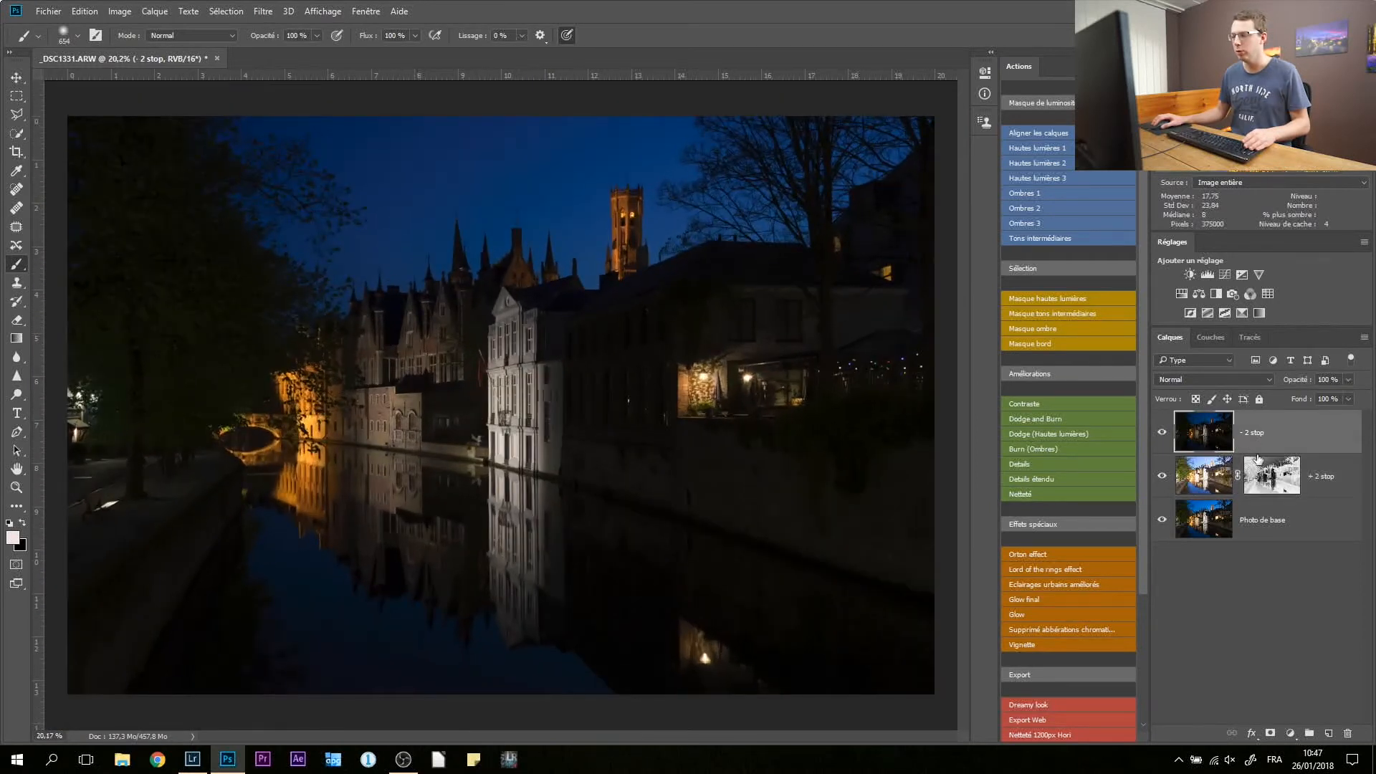
{"action": "left_click", "coordinate": [1271, 734]}
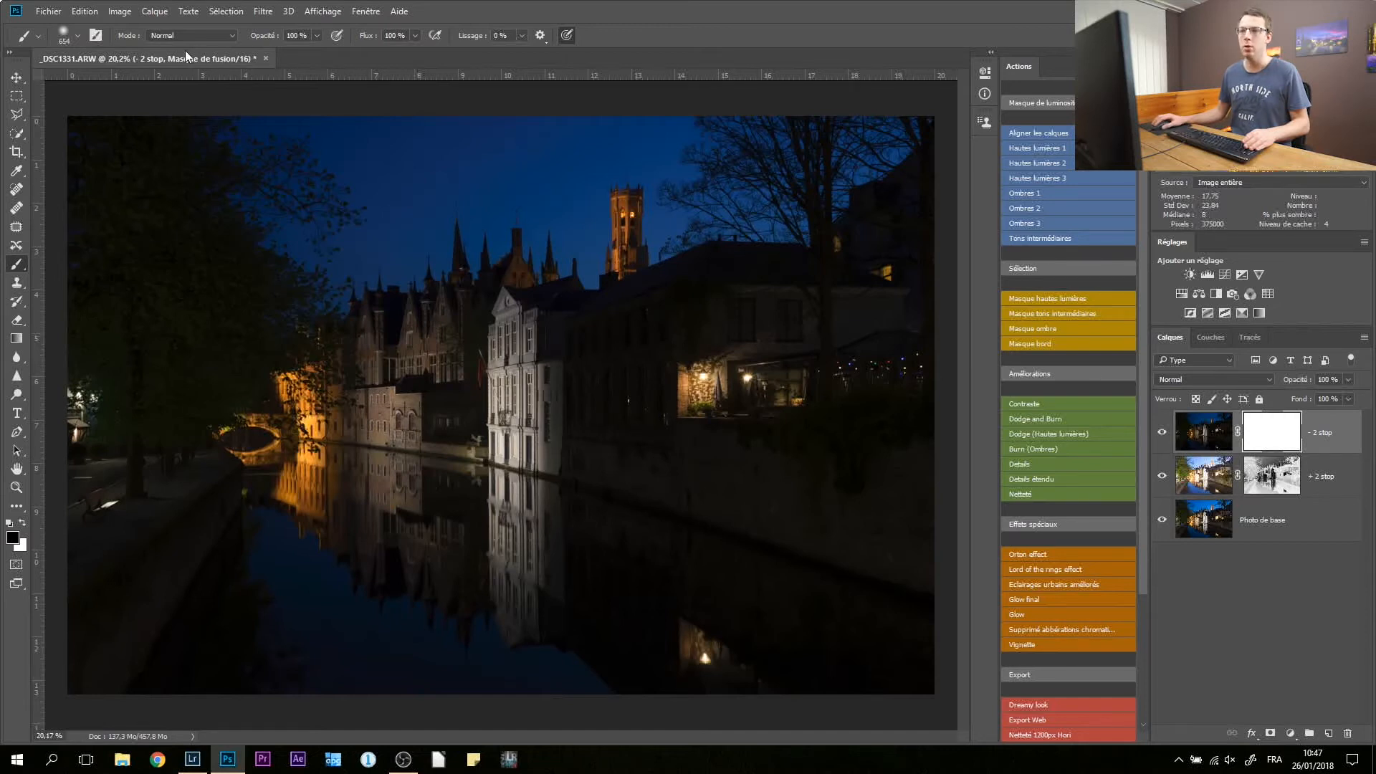
Apply the merged RGB image (Fusionné, RVB) without inversion to the "- 2 stop" mask, with Produit blending at 100 % opacity
{"action": "left_click", "coordinate": [118, 11]}
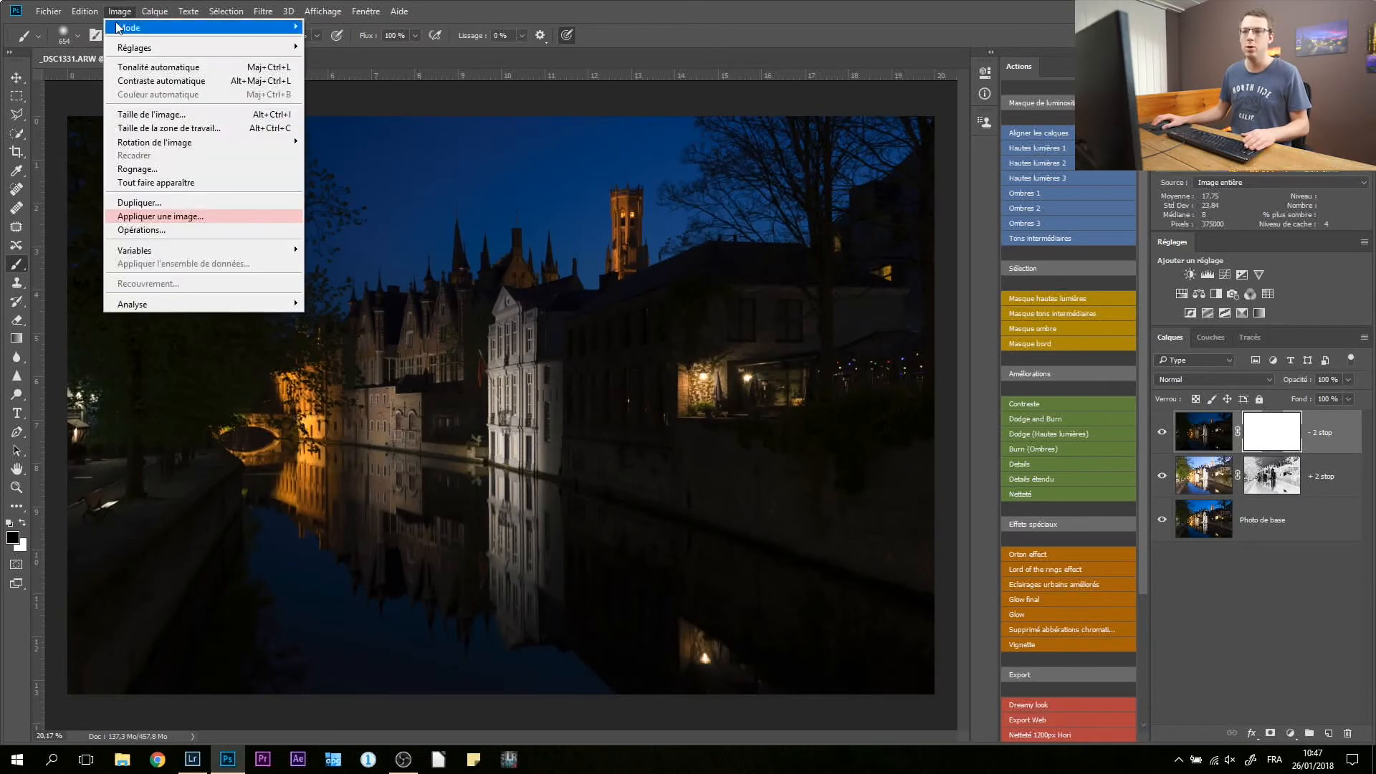
{"action": "left_click", "coordinate": [175, 218]}
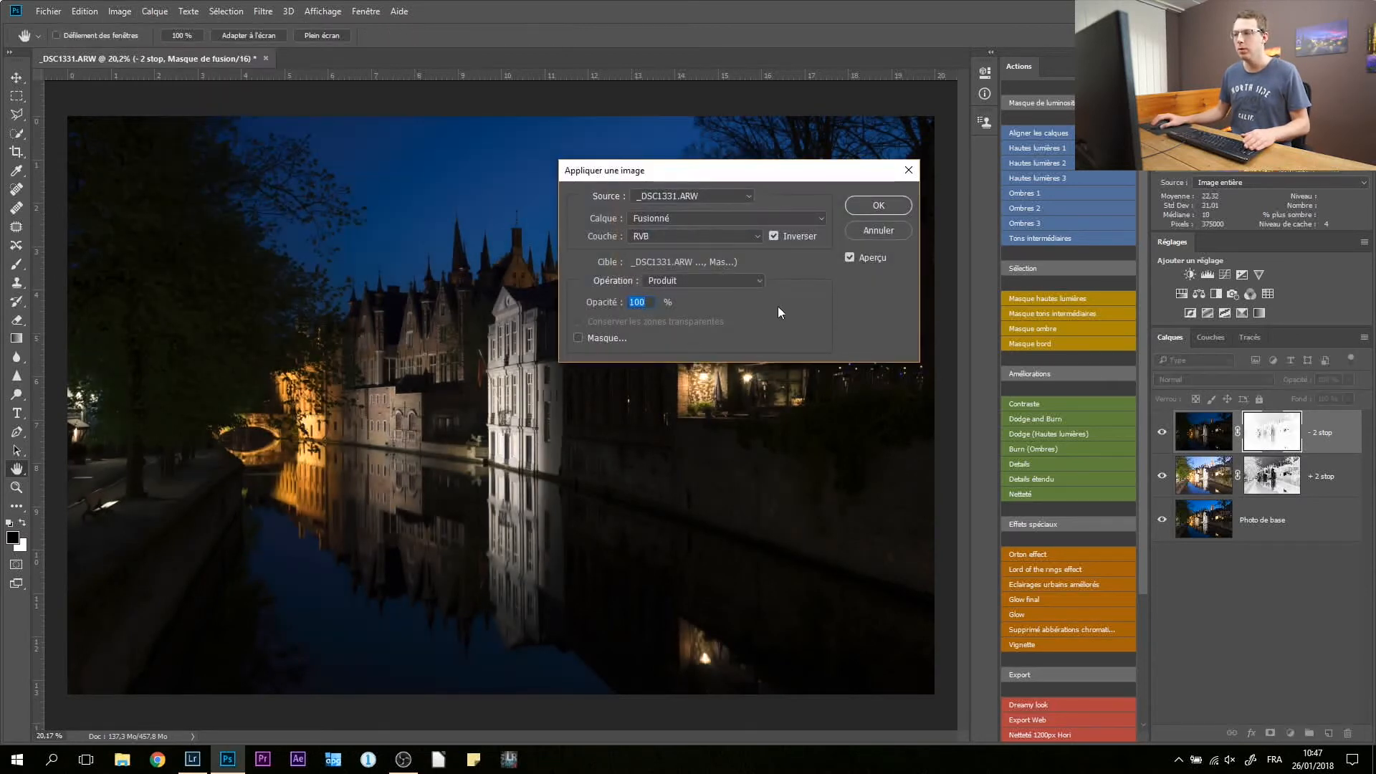
{"action": "left_click", "coordinate": [773, 236]}
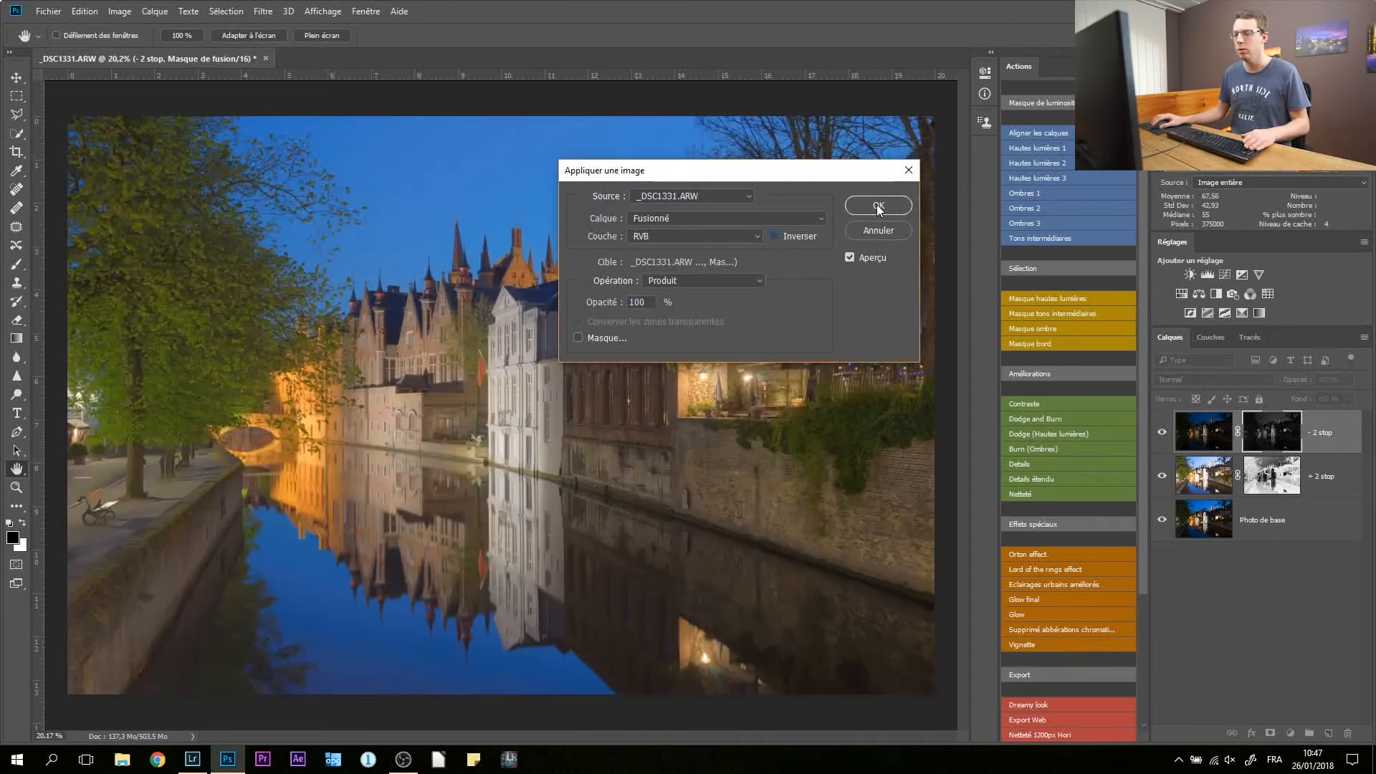
{"action": "left_click", "coordinate": [879, 207]}
{"action": "key", "text": "b"}
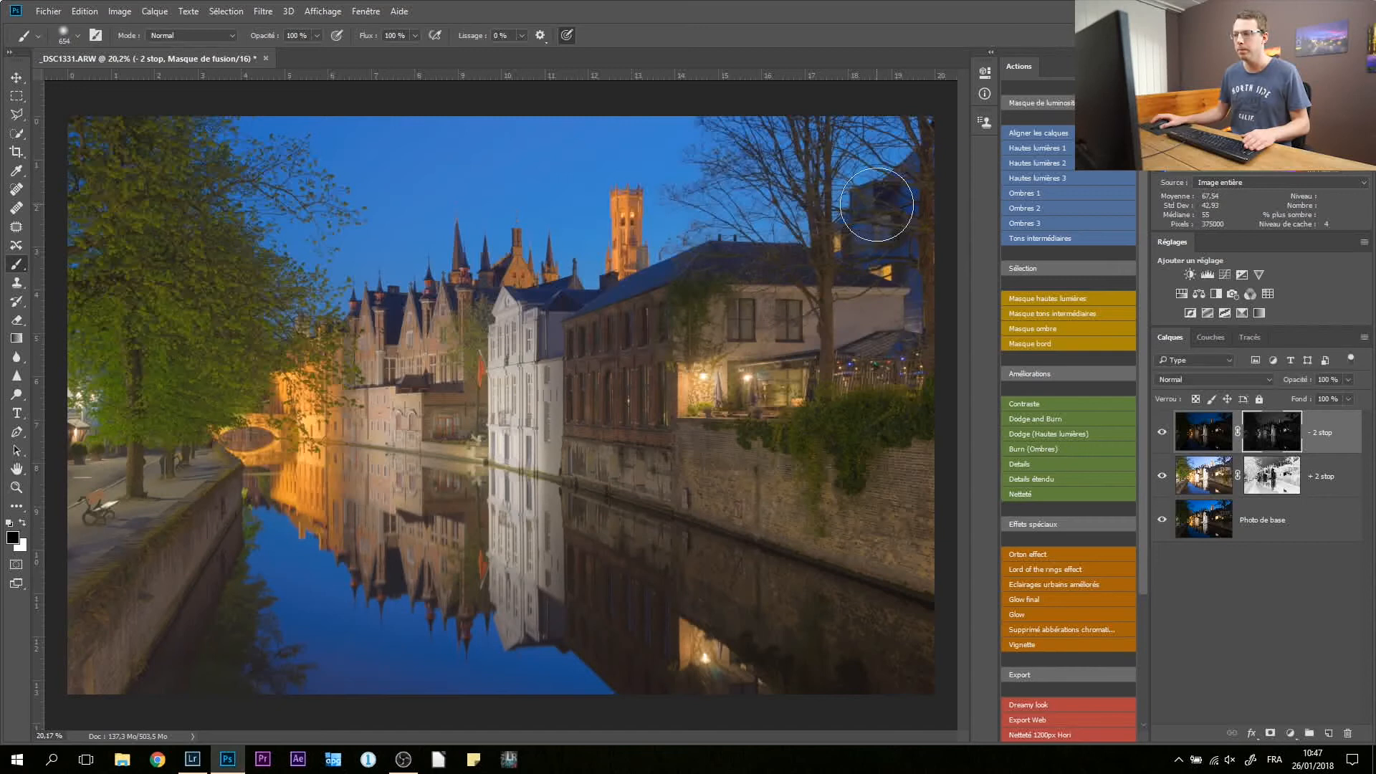
Examine the "- 2 stop" mask on its own and compare the image with and without that layer
{"action": "left_click", "coordinate": [1272, 439], "text": "alt"}
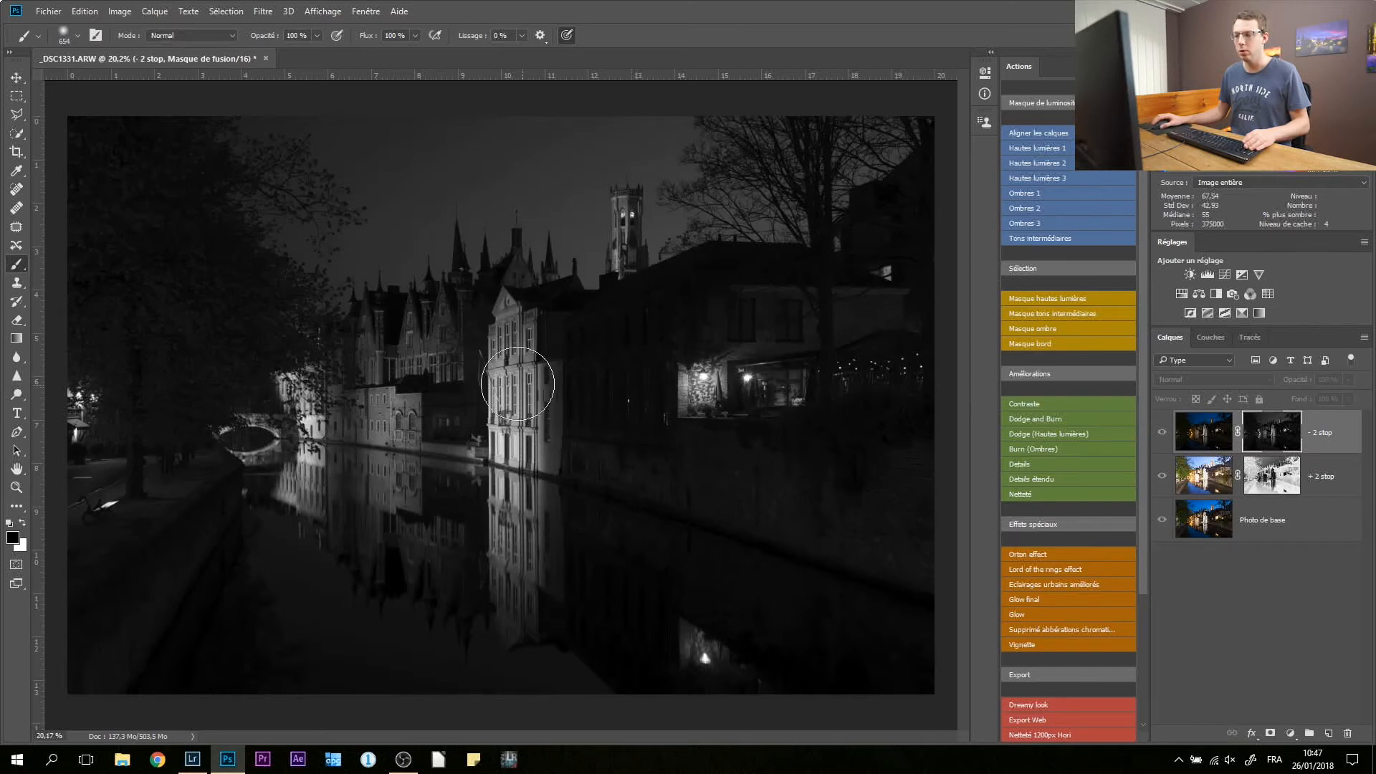
{"action": "left_click", "coordinate": [1164, 434]}
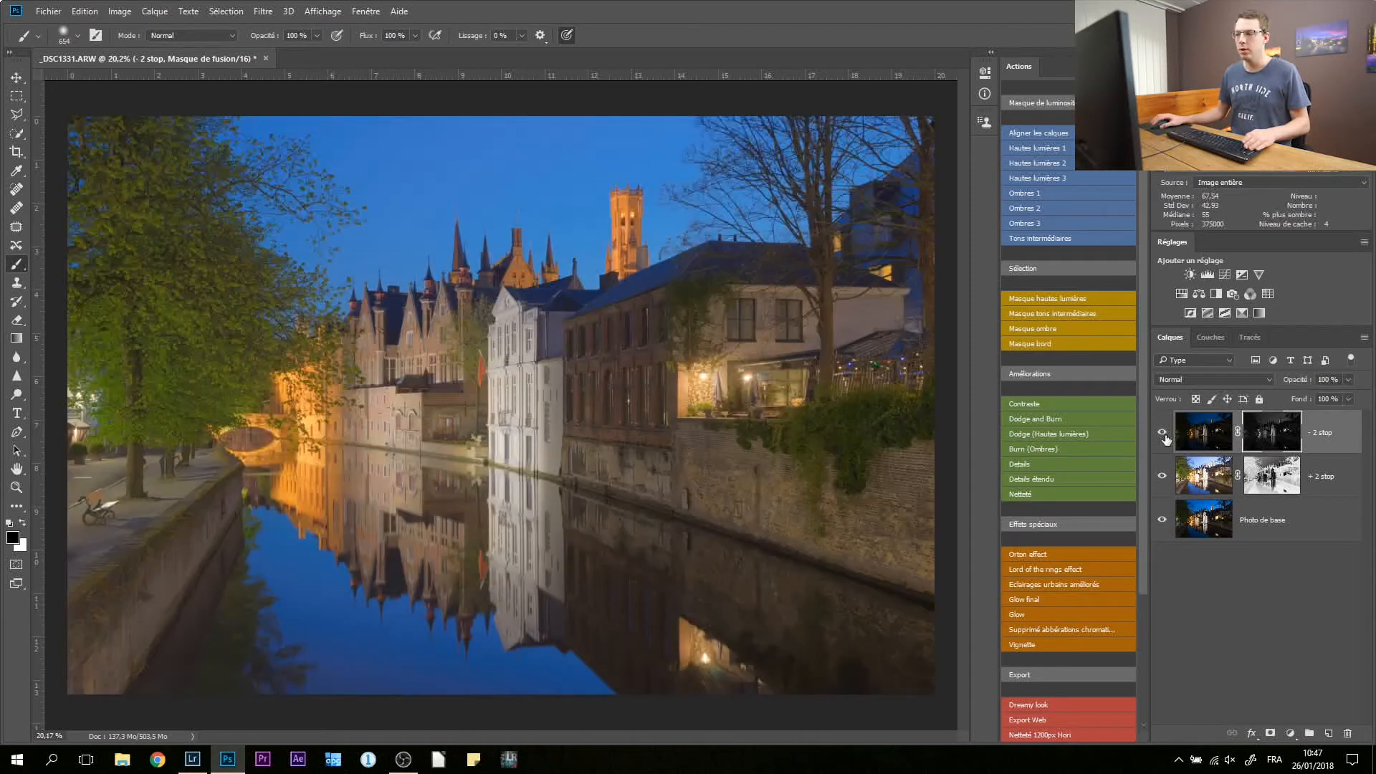
{"action": "left_click", "coordinate": [1162, 434]}
{"action": "left_click", "coordinate": [1163, 434]}
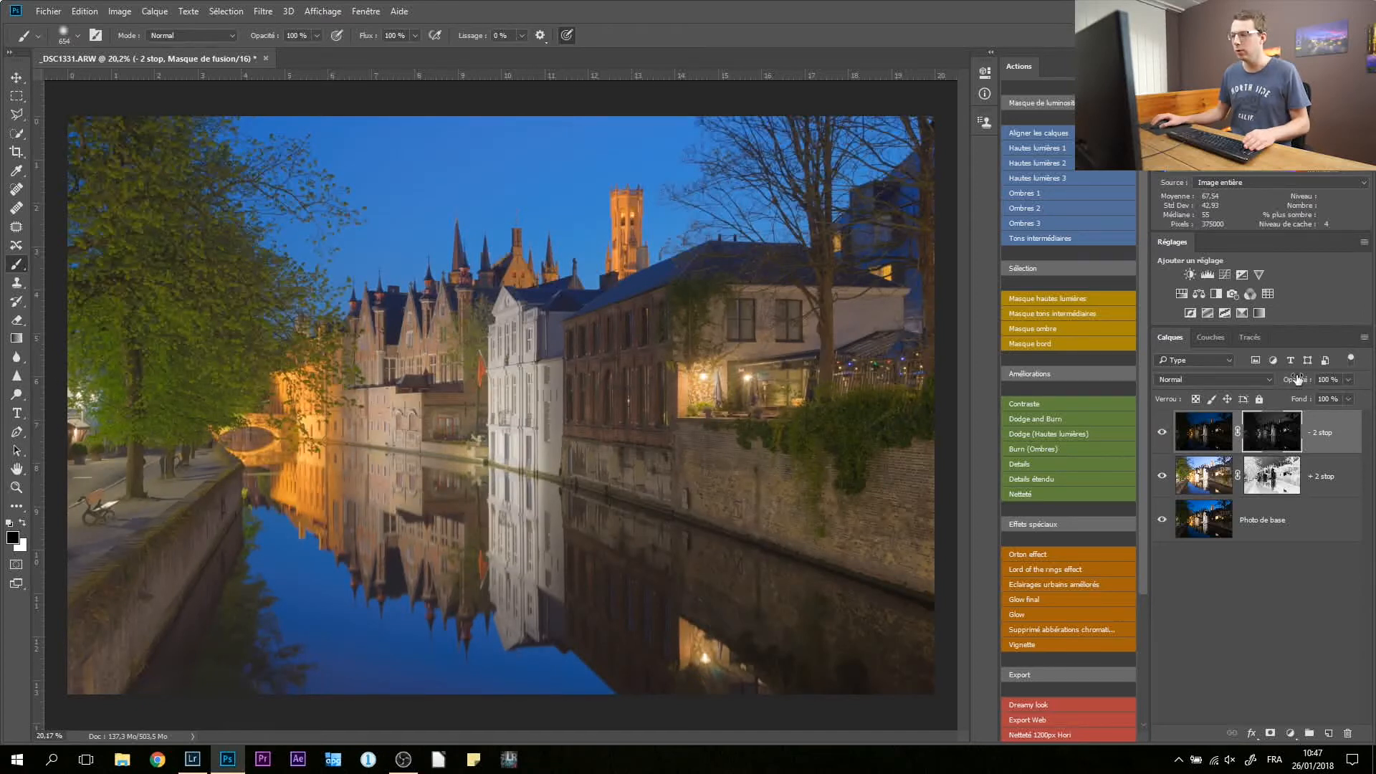
{"action": "left_click_drag", "start_coordinate": [1288, 386], "coordinate": [1327, 376]}
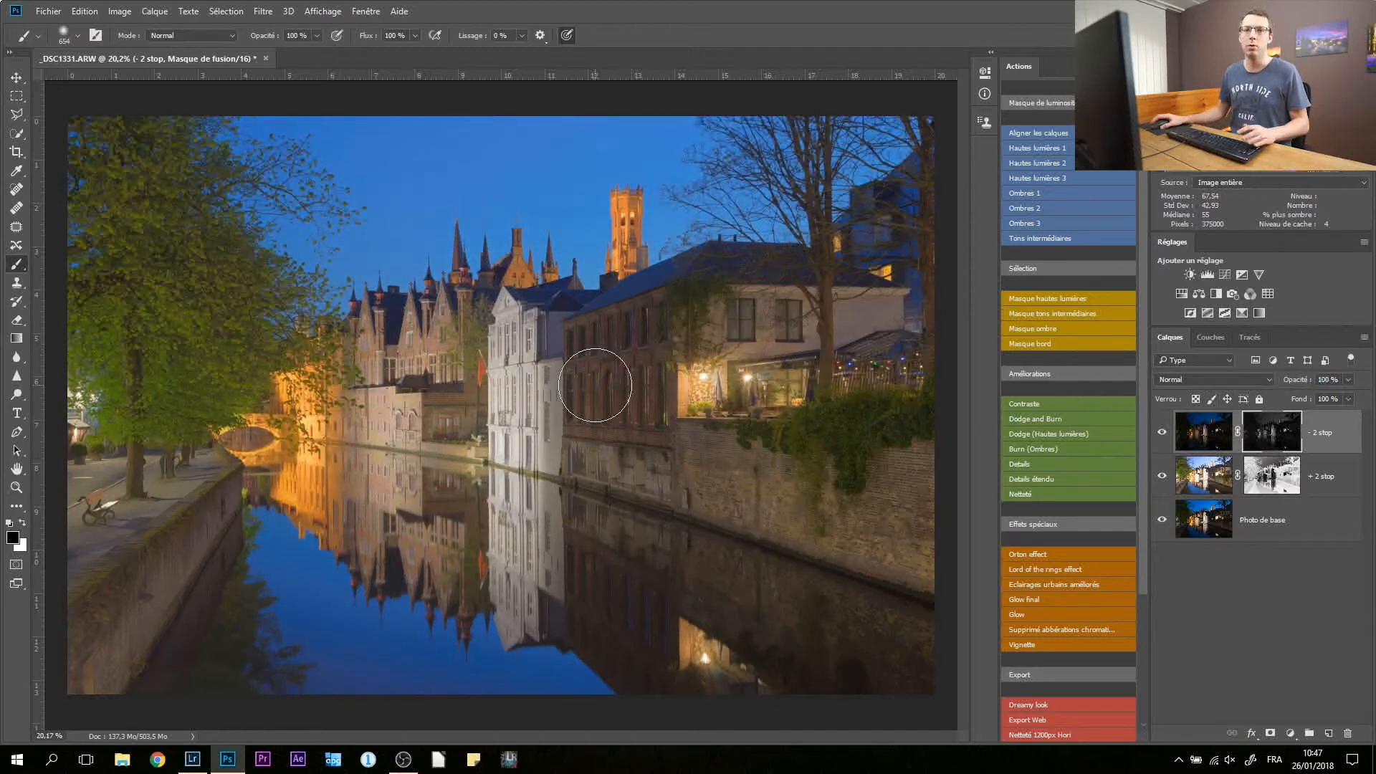
Put the "- 2 stop" layer into a group and give the group a black mask that hides its effect
{"action": "left_click", "coordinate": [1189, 439]}
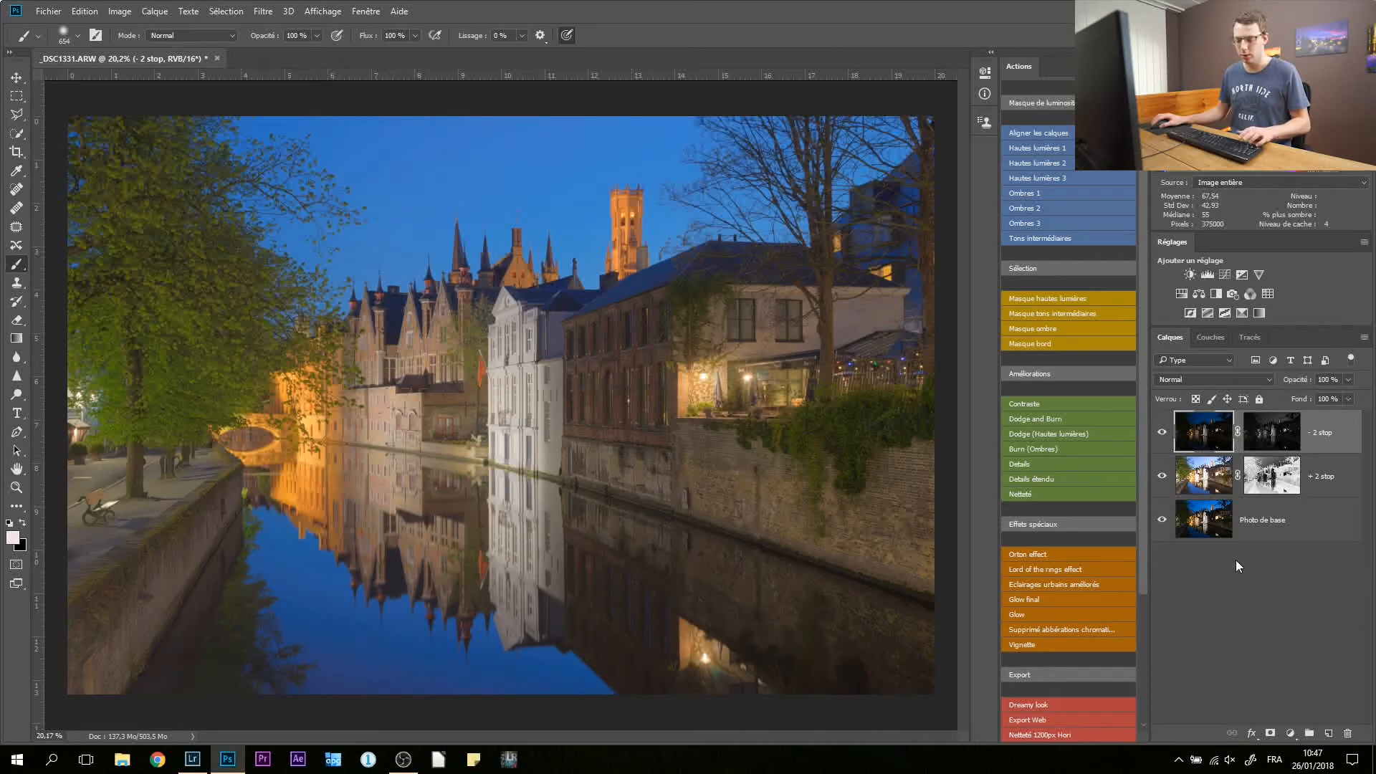
{"action": "key", "text": "ctrl+g"}
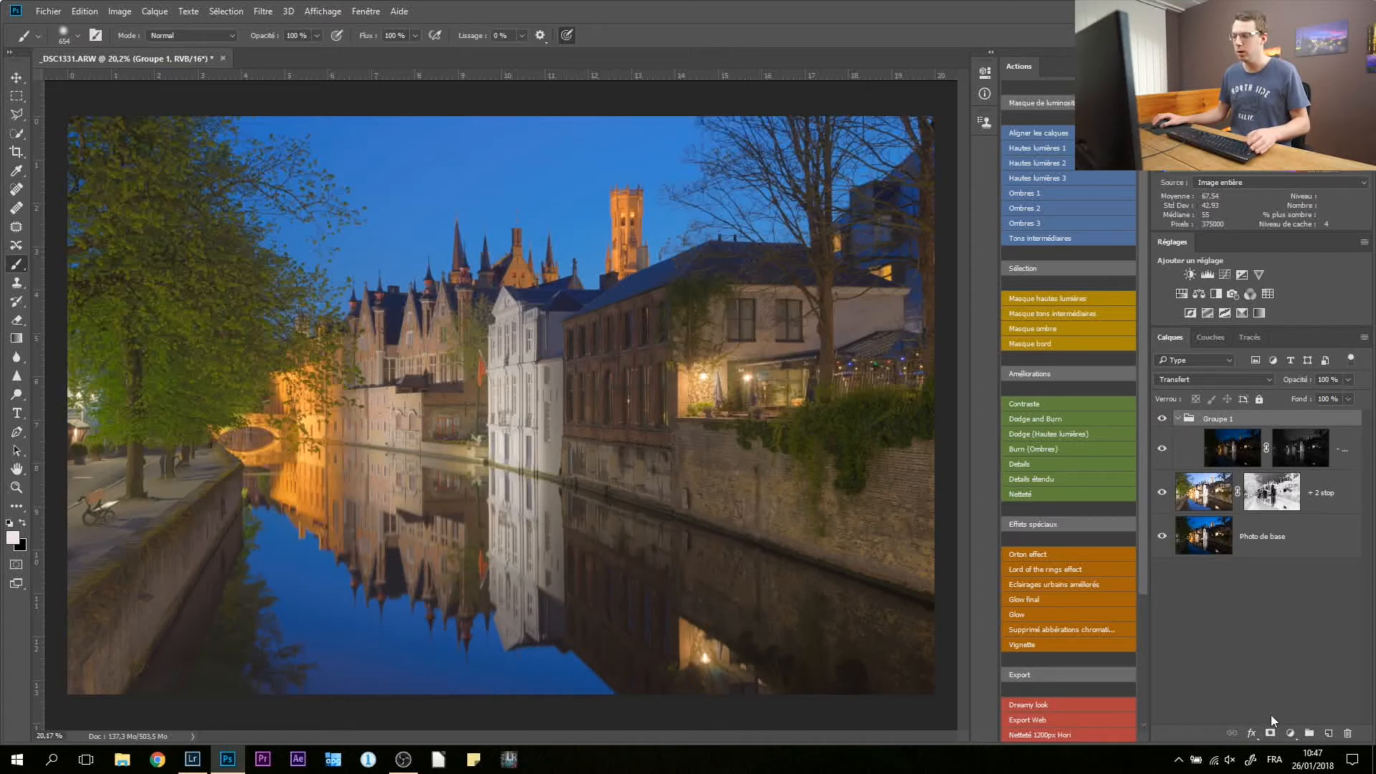
{"action": "left_click", "coordinate": [1270, 734], "text": "alt"}
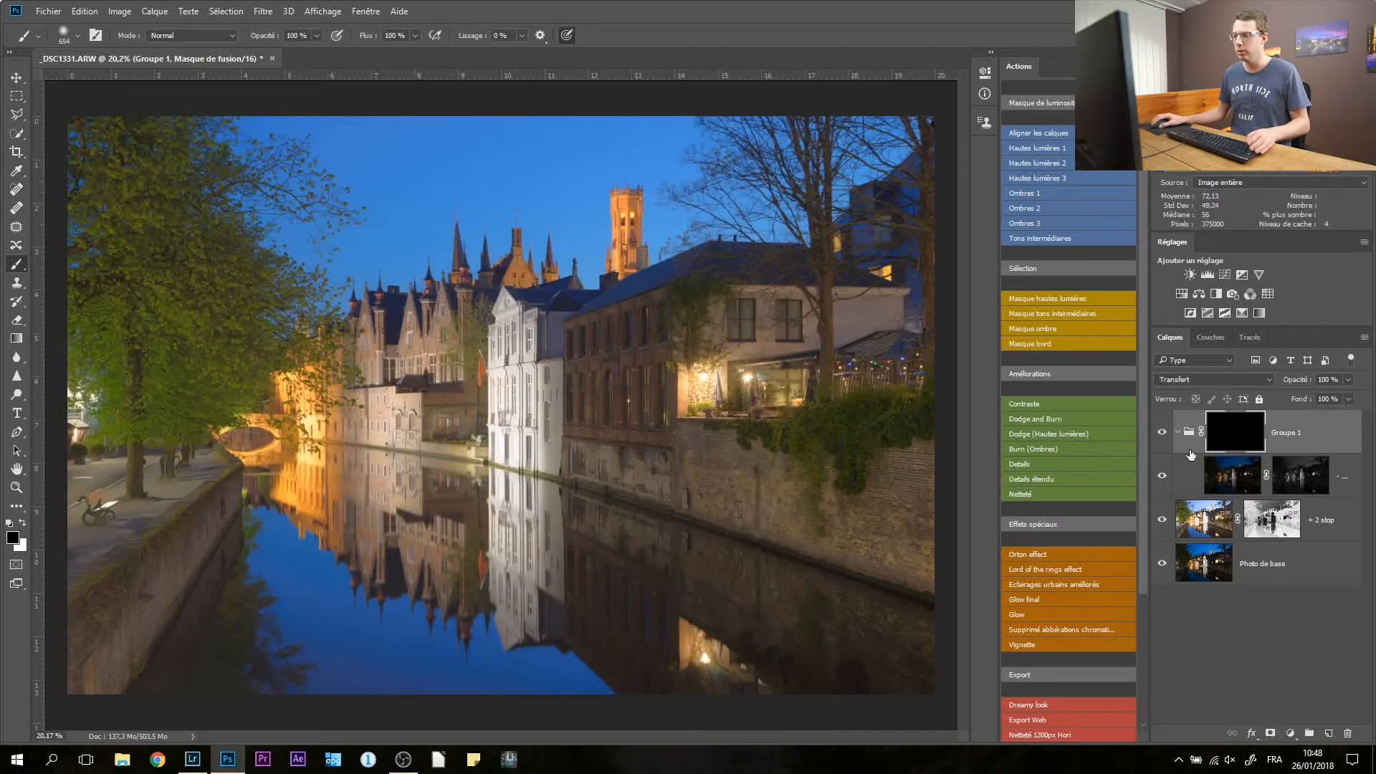
Paint white at 19 % flow with a 271 px brush on the Groupe 1 mask over the bright terrace lamp and lit wall
{"action": "left_click", "coordinate": [1231, 474]}
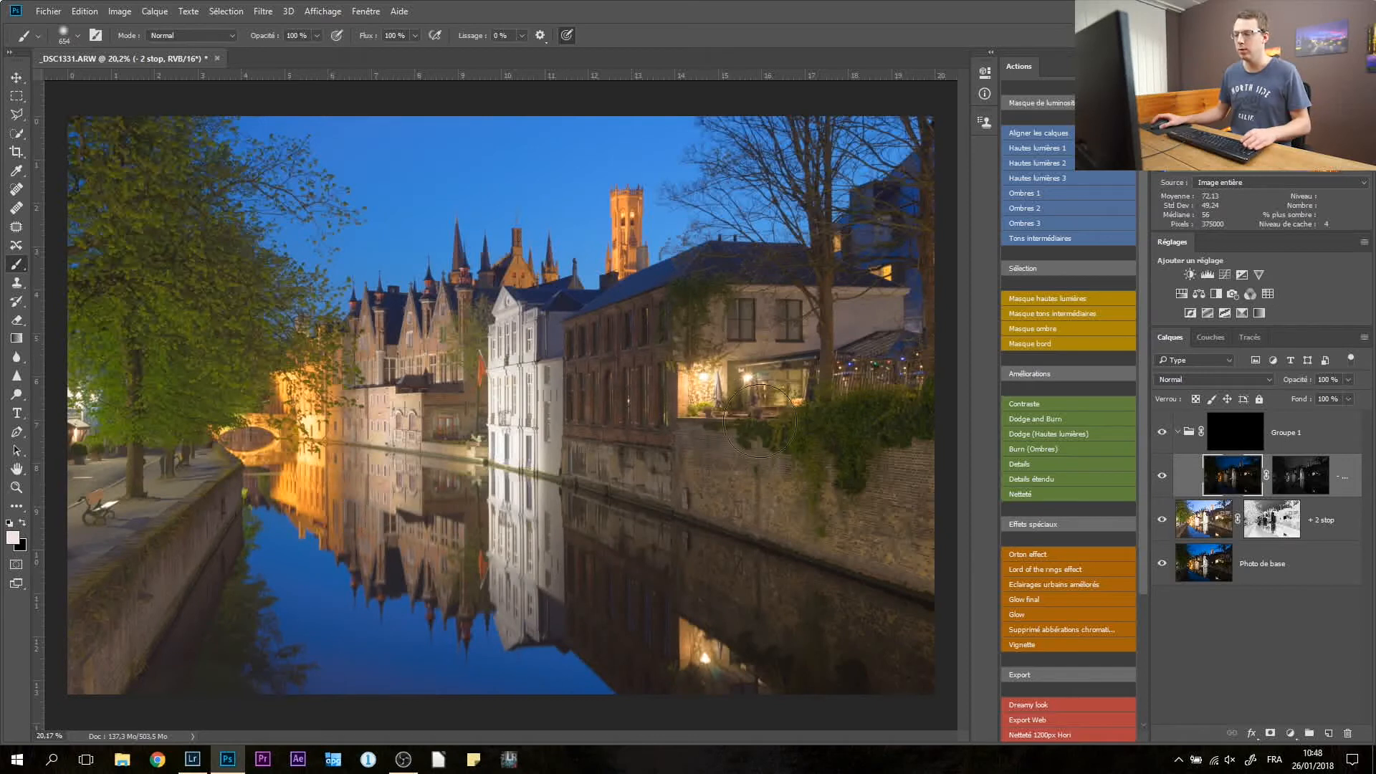
{"action": "left_click", "coordinate": [1238, 442]}
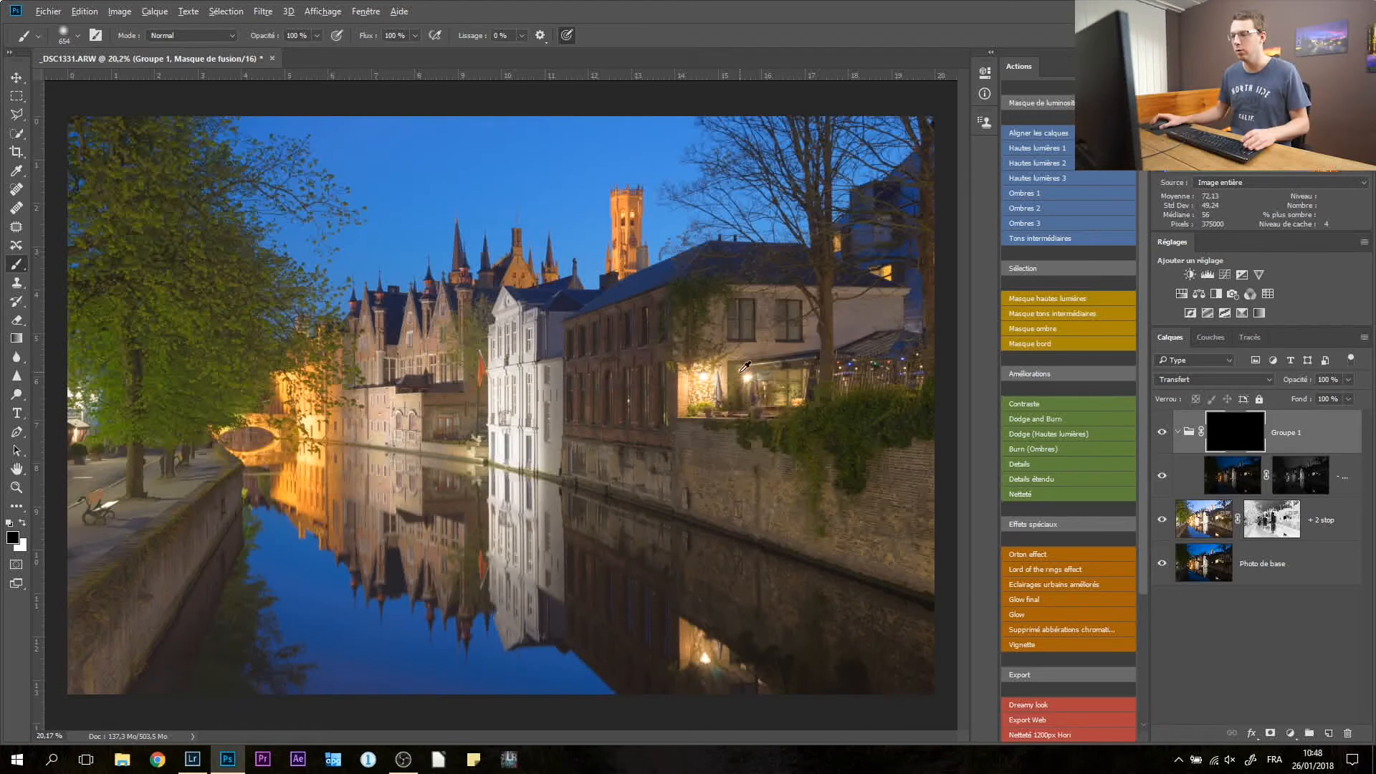
{"action": "scroll", "coordinate": [724, 408], "scroll_direction": "up", "scroll_amount": 4}
{"action": "scroll", "coordinate": [729, 398], "scroll_direction": "up", "scroll_amount": 2}
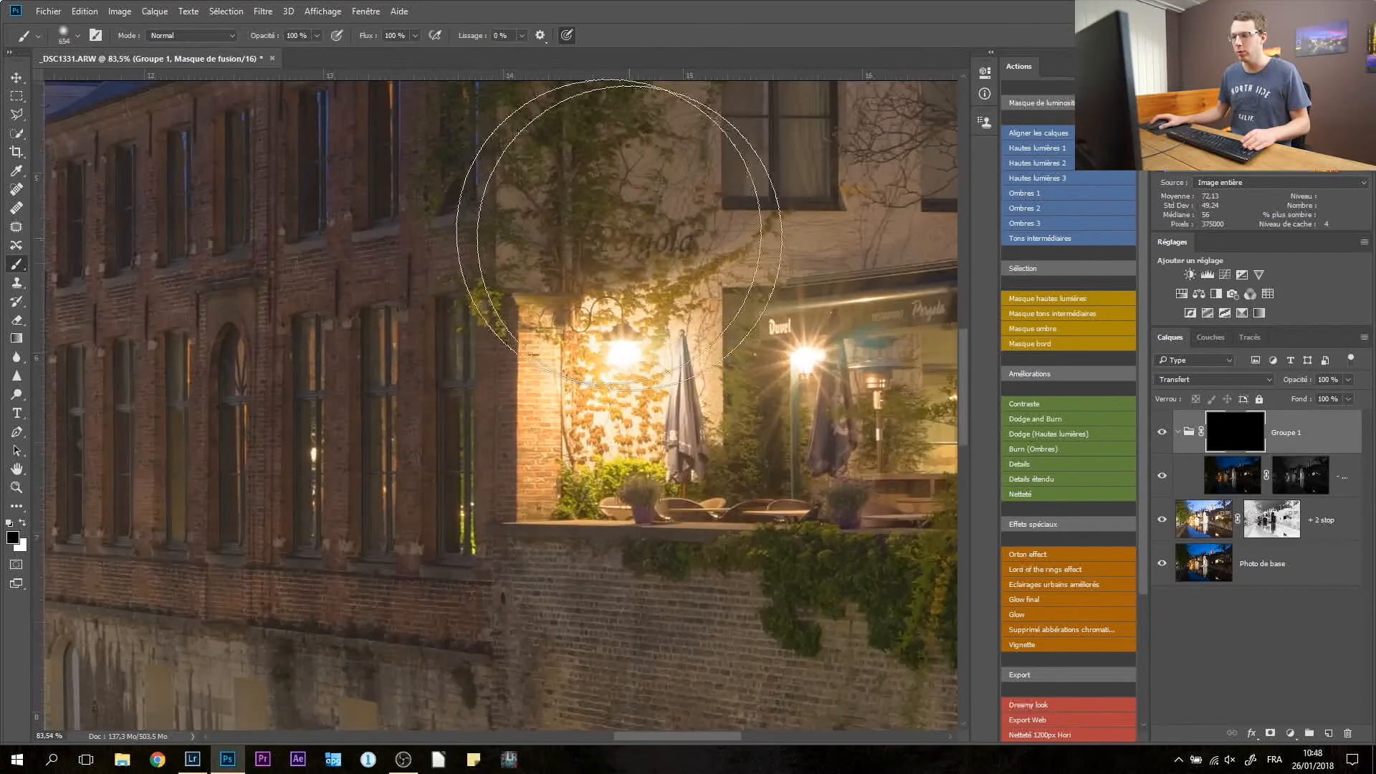
{"action": "right_click", "coordinate": [624, 367], "text": "alt"}
{"action": "left_click_drag", "start_coordinate": [622, 369], "coordinate": [524, 368]}
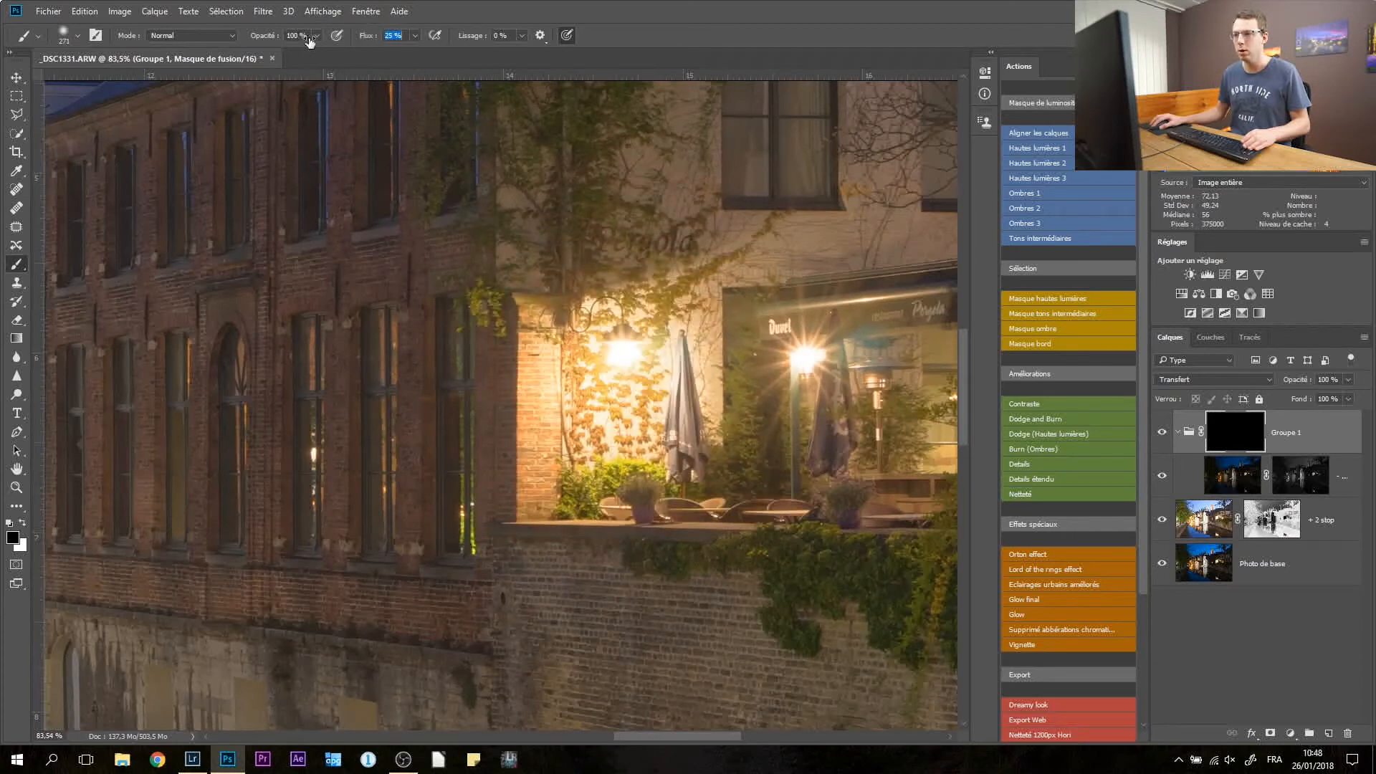
{"action": "left_click_drag", "start_coordinate": [308, 42], "coordinate": [308, 41]}
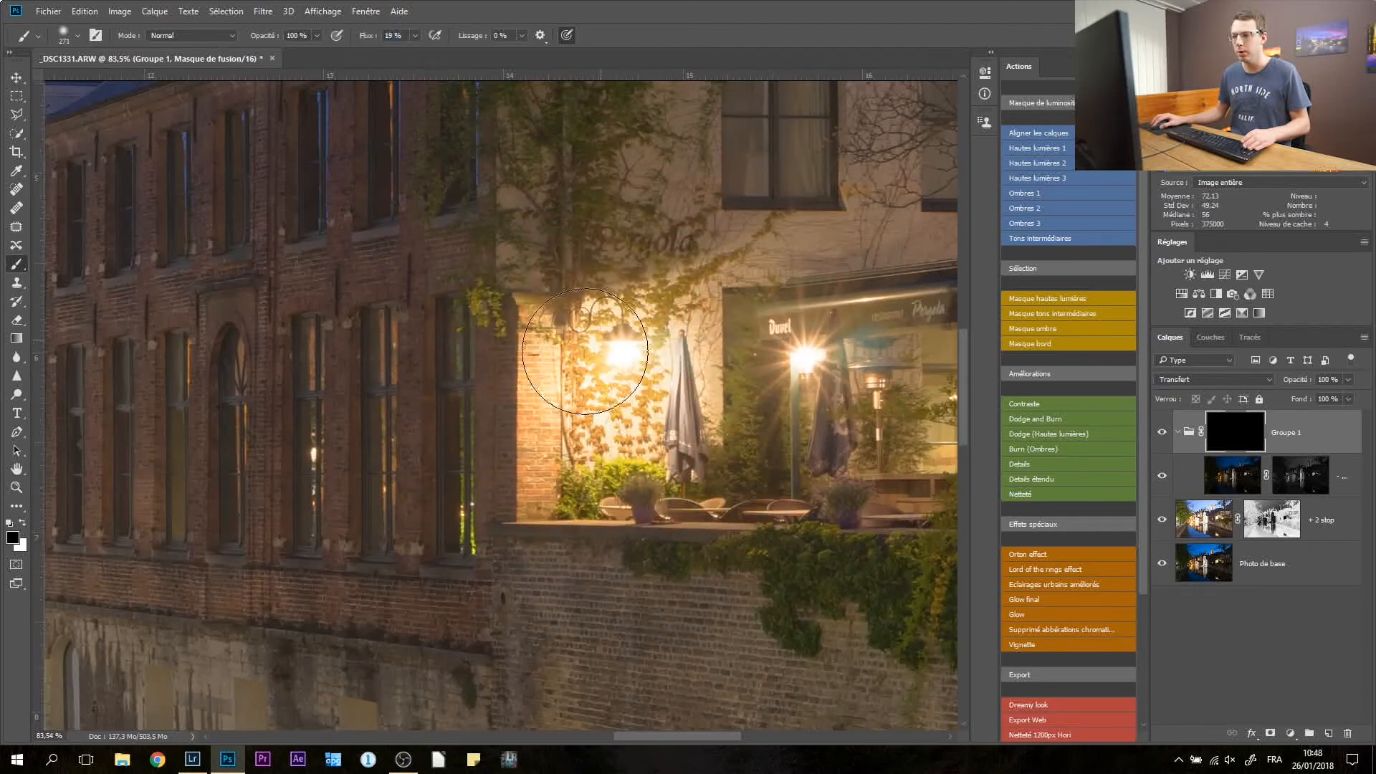
{"action": "key", "text": "x"}
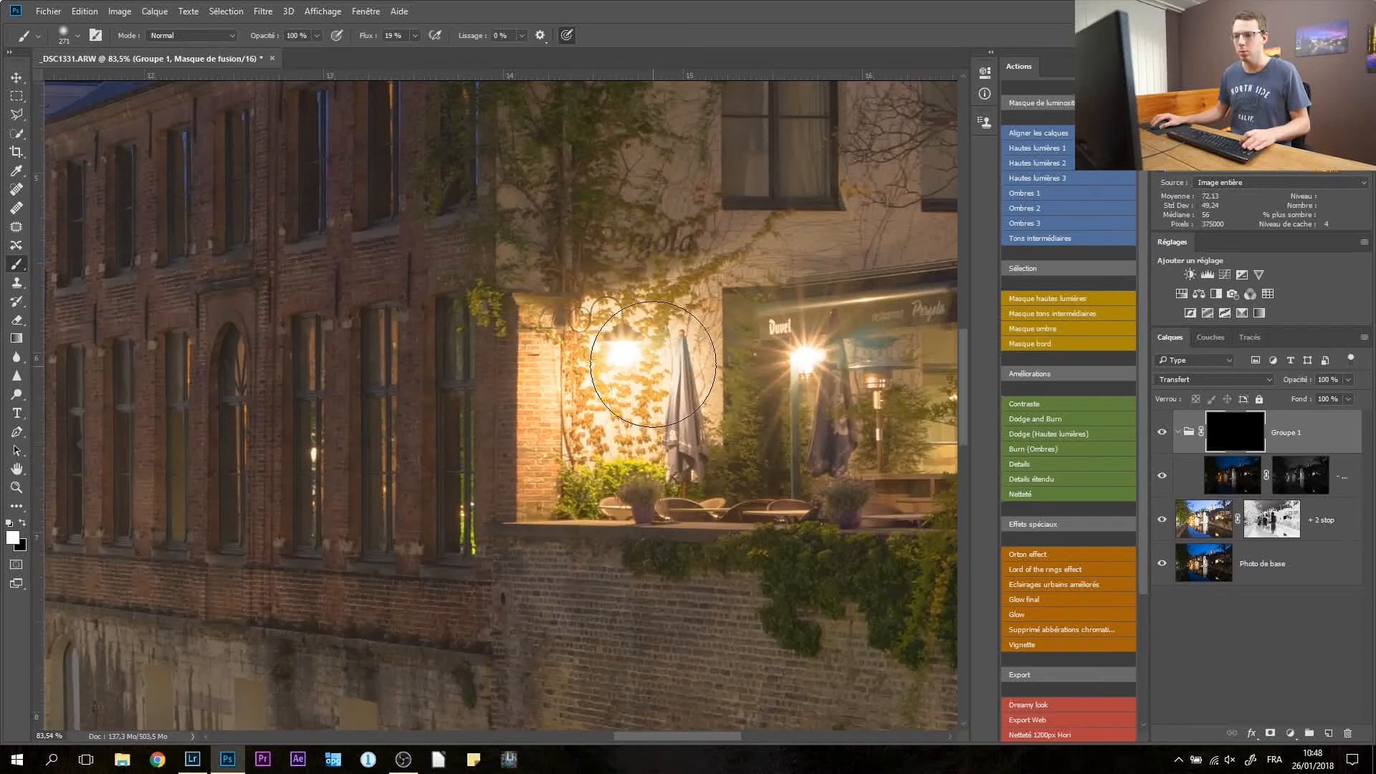
{"action": "mouse_move", "coordinate": [634, 352]}
{"action": "left_mouse_down"}
{"action": "mouse_move", "coordinate": [660, 381]}
{"action": "mouse_move", "coordinate": [808, 367]}
{"action": "mouse_move", "coordinate": [668, 381]}
{"action": "mouse_move", "coordinate": [624, 423]}
{"action": "mouse_move", "coordinate": [579, 351]}
{"action": "mouse_move", "coordinate": [657, 293]}
{"action": "mouse_move", "coordinate": [582, 286]}
{"action": "mouse_move", "coordinate": [593, 431]}
{"action": "mouse_move", "coordinate": [667, 395]}
{"action": "left_mouse_up"}
Paint white at 8 % flow with a 460 px brush on the group mask over the white façade, comparing with and without the group
{"action": "mouse_move", "coordinate": [322, 432]}
{"action": "left_mouse_down"}
{"action": "mouse_move", "coordinate": [572, 308]}
{"action": "mouse_move", "coordinate": [519, 332]}
{"action": "mouse_move", "coordinate": [538, 335]}
{"action": "left_mouse_up"}
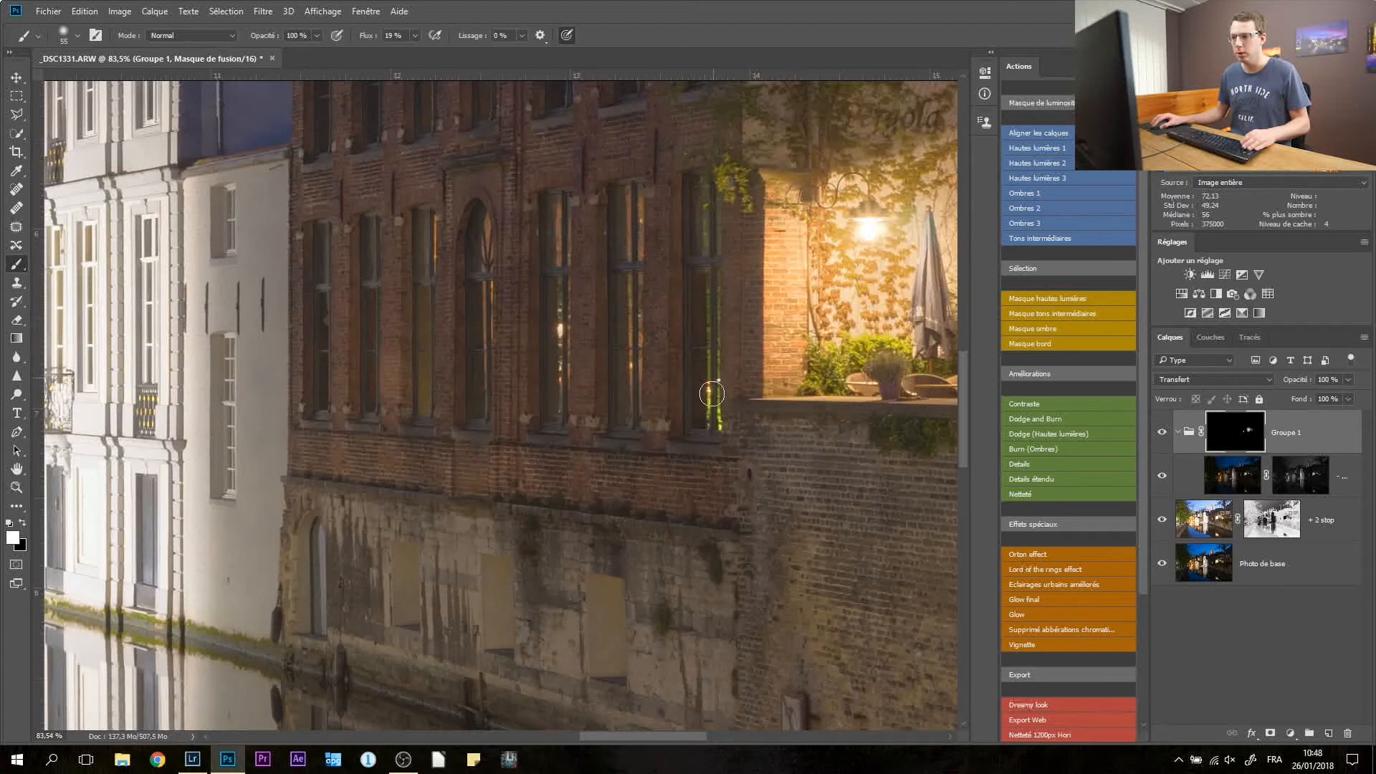
{"action": "left_click_drag", "start_coordinate": [394, 424], "coordinate": [806, 244]}
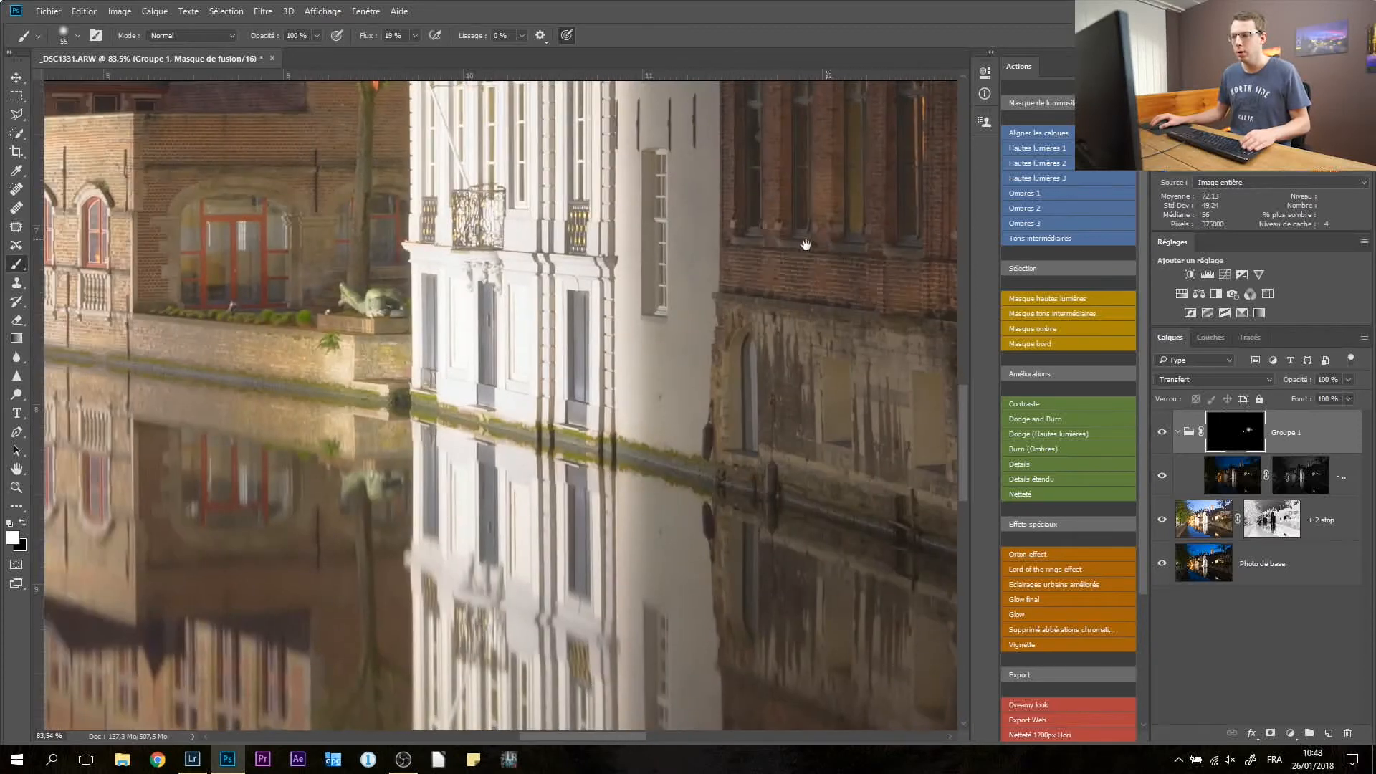
{"action": "mouse_move", "coordinate": [574, 161]}
{"action": "left_mouse_down"}
{"action": "mouse_move", "coordinate": [588, 251]}
{"action": "mouse_move", "coordinate": [640, 256]}
{"action": "left_mouse_up"}
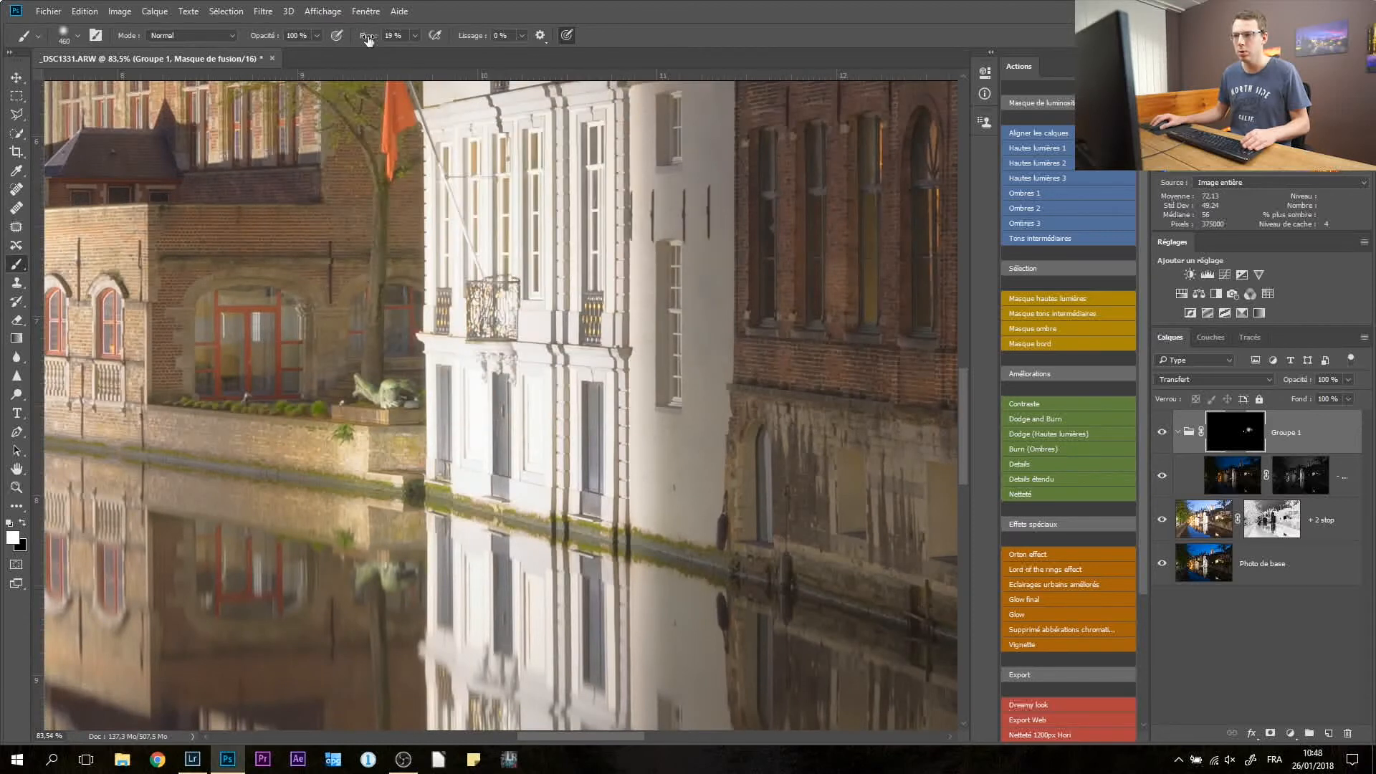
{"action": "mouse_move", "coordinate": [523, 197]}
{"action": "left_mouse_down"}
{"action": "mouse_move", "coordinate": [486, 222]}
{"action": "mouse_move", "coordinate": [484, 376]}
{"action": "mouse_move", "coordinate": [490, 449]}
{"action": "mouse_move", "coordinate": [575, 498]}
{"action": "mouse_move", "coordinate": [556, 656]}
{"action": "mouse_move", "coordinate": [521, 647]}
{"action": "mouse_move", "coordinate": [650, 630]}
{"action": "mouse_move", "coordinate": [596, 380]}
{"action": "mouse_move", "coordinate": [638, 208]}
{"action": "left_mouse_up"}
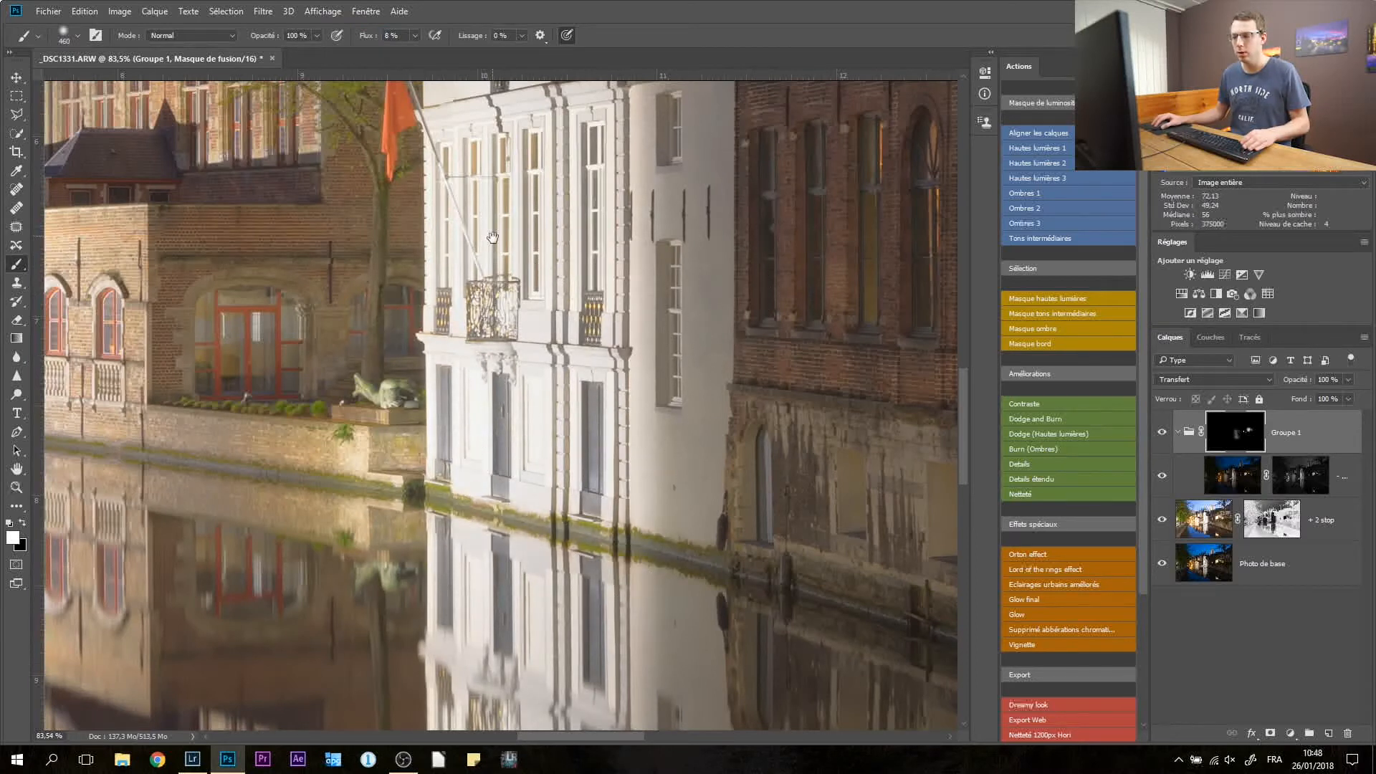
{"action": "left_click_drag", "start_coordinate": [492, 236], "coordinate": [615, 245]}
{"action": "left_click", "coordinate": [1162, 433]}
{"action": "left_click", "coordinate": [1162, 434]}
{"action": "left_click", "coordinate": [1163, 433]}
{"action": "left_click", "coordinate": [1163, 434]}
Paint white at 8 % flow with a 180 px brush on the group mask over the golden façade by the bridge, and compare the result
{"action": "left_click_drag", "start_coordinate": [172, 316], "coordinate": [657, 353]}
{"action": "left_click_drag", "start_coordinate": [283, 327], "coordinate": [441, 330]}
{"action": "scroll", "coordinate": [394, 417], "scroll_direction": "up", "scroll_amount": 4}
{"action": "scroll", "coordinate": [444, 419], "scroll_direction": "up", "scroll_amount": 2}
{"action": "left_click_drag", "start_coordinate": [529, 366], "coordinate": [375, 367]}
{"action": "mouse_move", "coordinate": [467, 341]}
{"action": "left_mouse_down"}
{"action": "mouse_move", "coordinate": [481, 351]}
{"action": "mouse_move", "coordinate": [453, 345]}
{"action": "left_mouse_up"}
{"action": "mouse_move", "coordinate": [475, 577]}
{"action": "left_mouse_down"}
{"action": "mouse_move", "coordinate": [444, 592]}
{"action": "mouse_move", "coordinate": [483, 623]}
{"action": "left_mouse_up"}
{"action": "scroll", "coordinate": [604, 358], "scroll_direction": "down", "scroll_amount": 12}
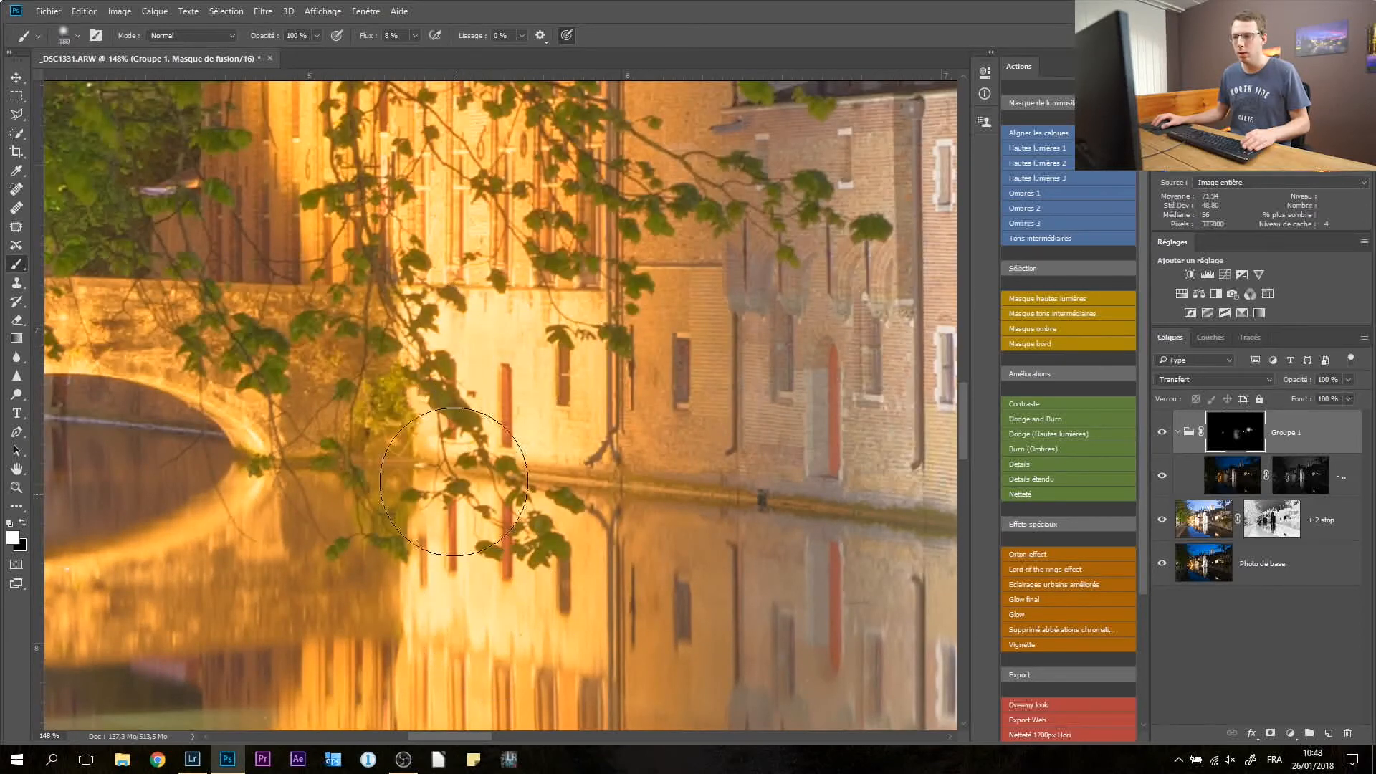
{"action": "scroll", "coordinate": [601, 349], "scroll_direction": "down", "scroll_amount": 8}
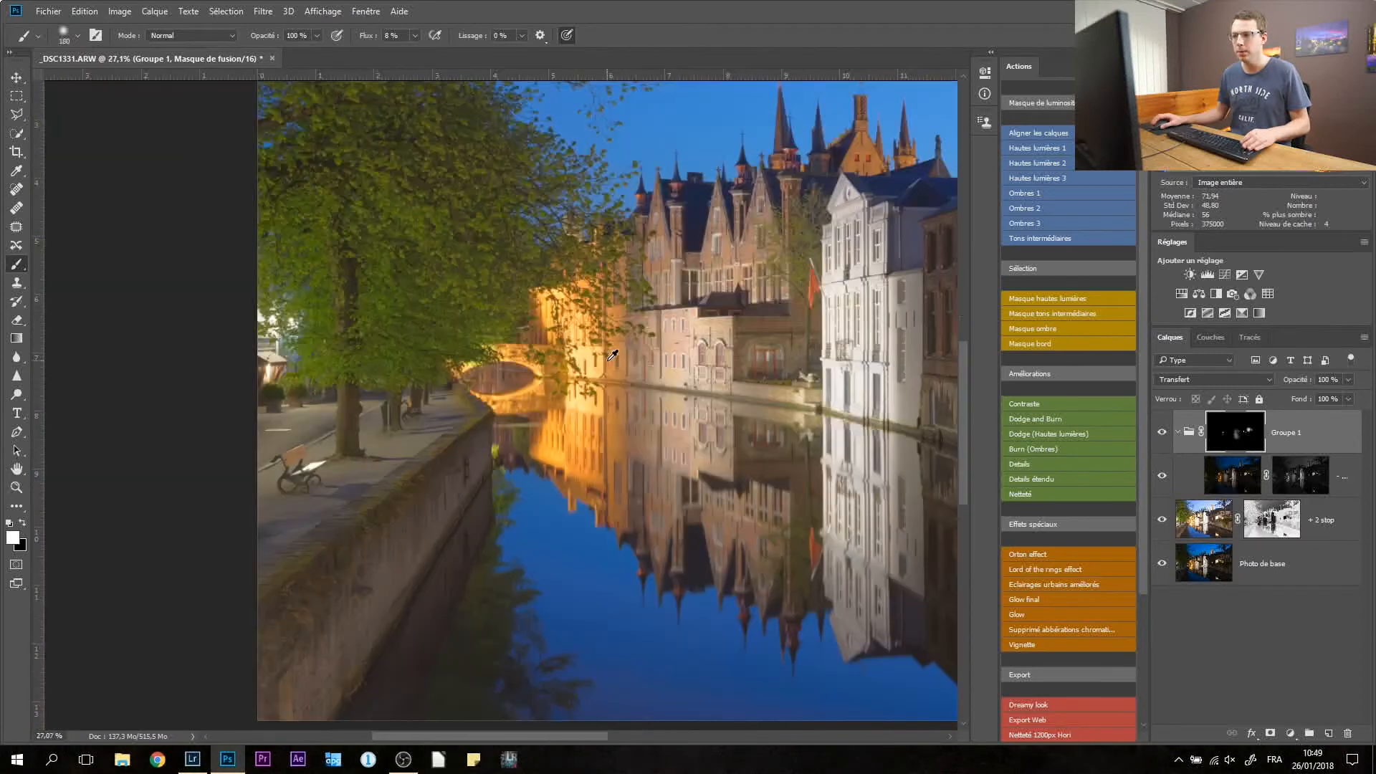
{"action": "scroll", "coordinate": [592, 356], "scroll_direction": "up", "scroll_amount": 2}
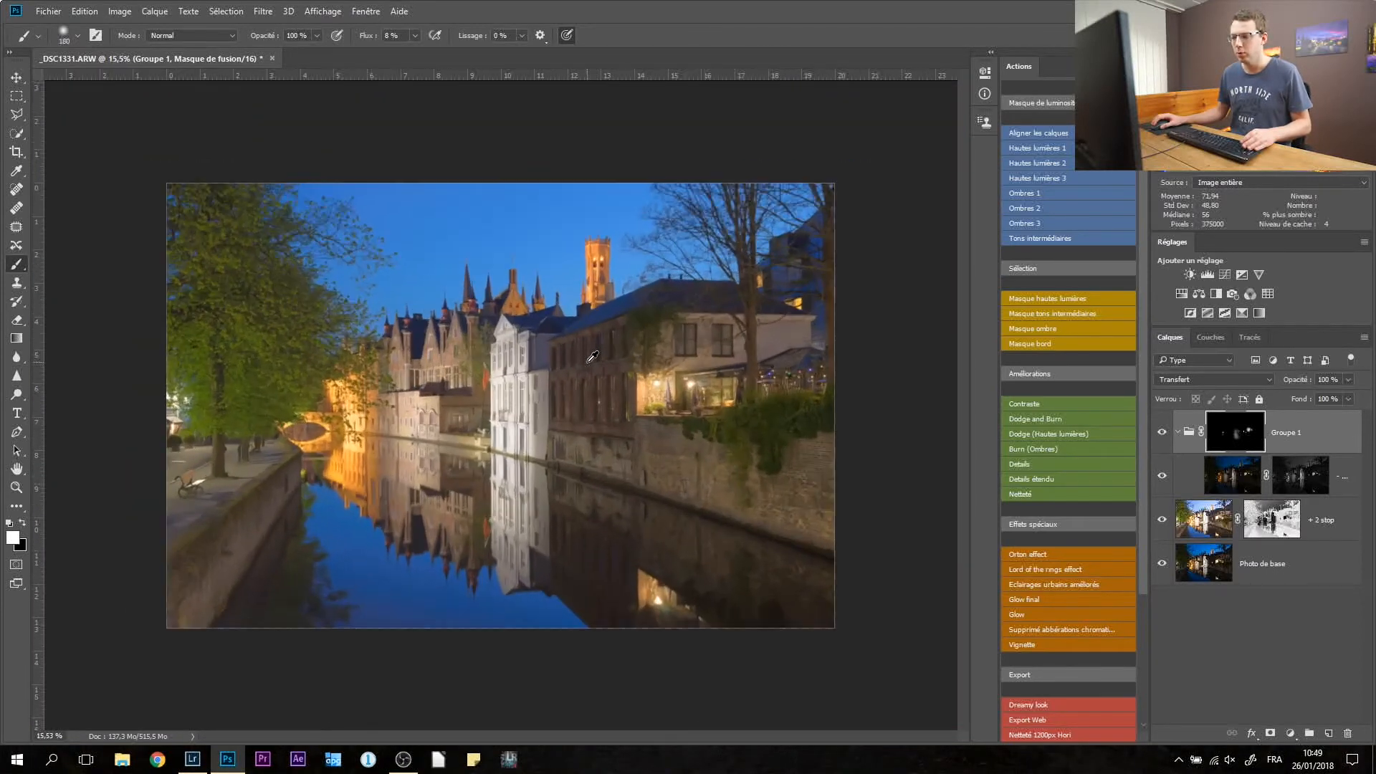
{"action": "left_click", "coordinate": [1158, 432]}
{"action": "left_click", "coordinate": [1158, 433]}
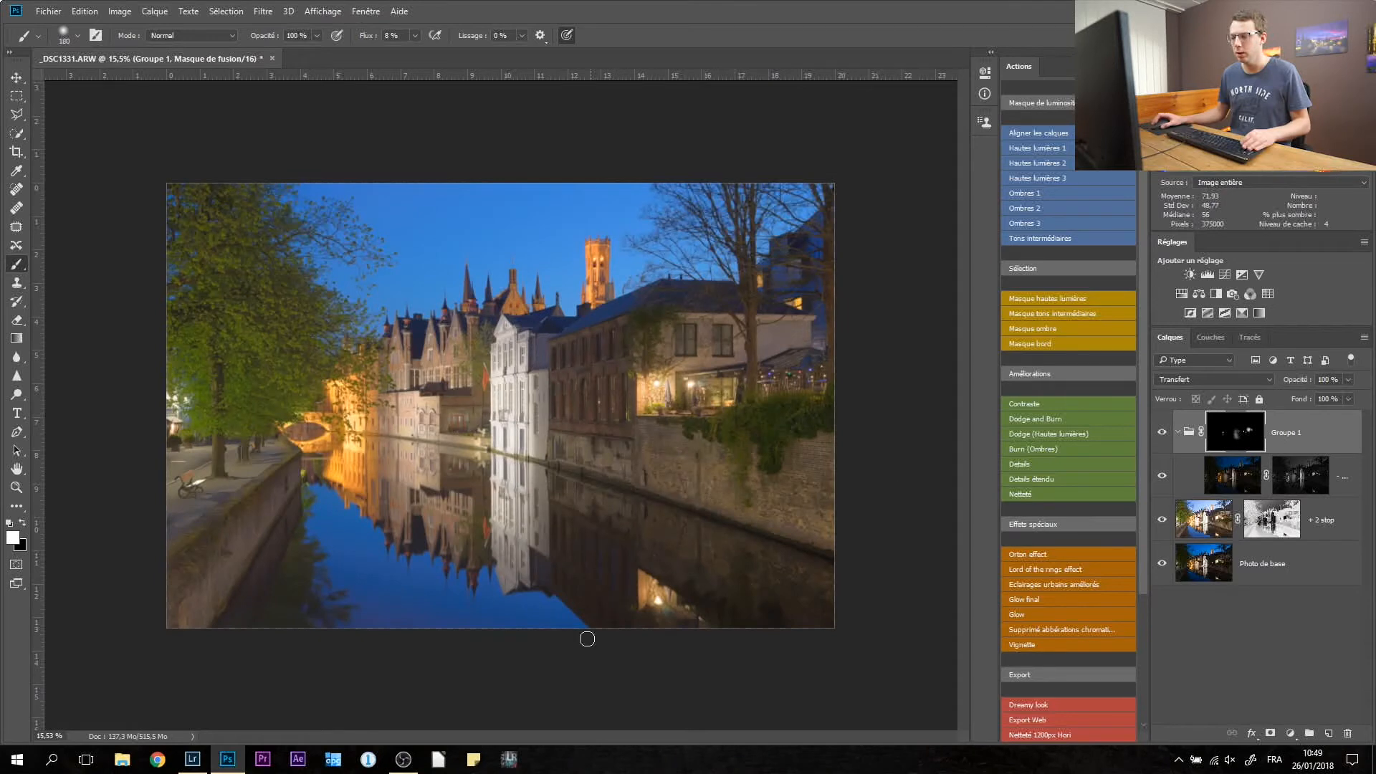
Examine the terrace lamp's reflection in the canal up close with and without the group
{"action": "scroll", "coordinate": [698, 602], "scroll_direction": "up", "scroll_amount": 17}
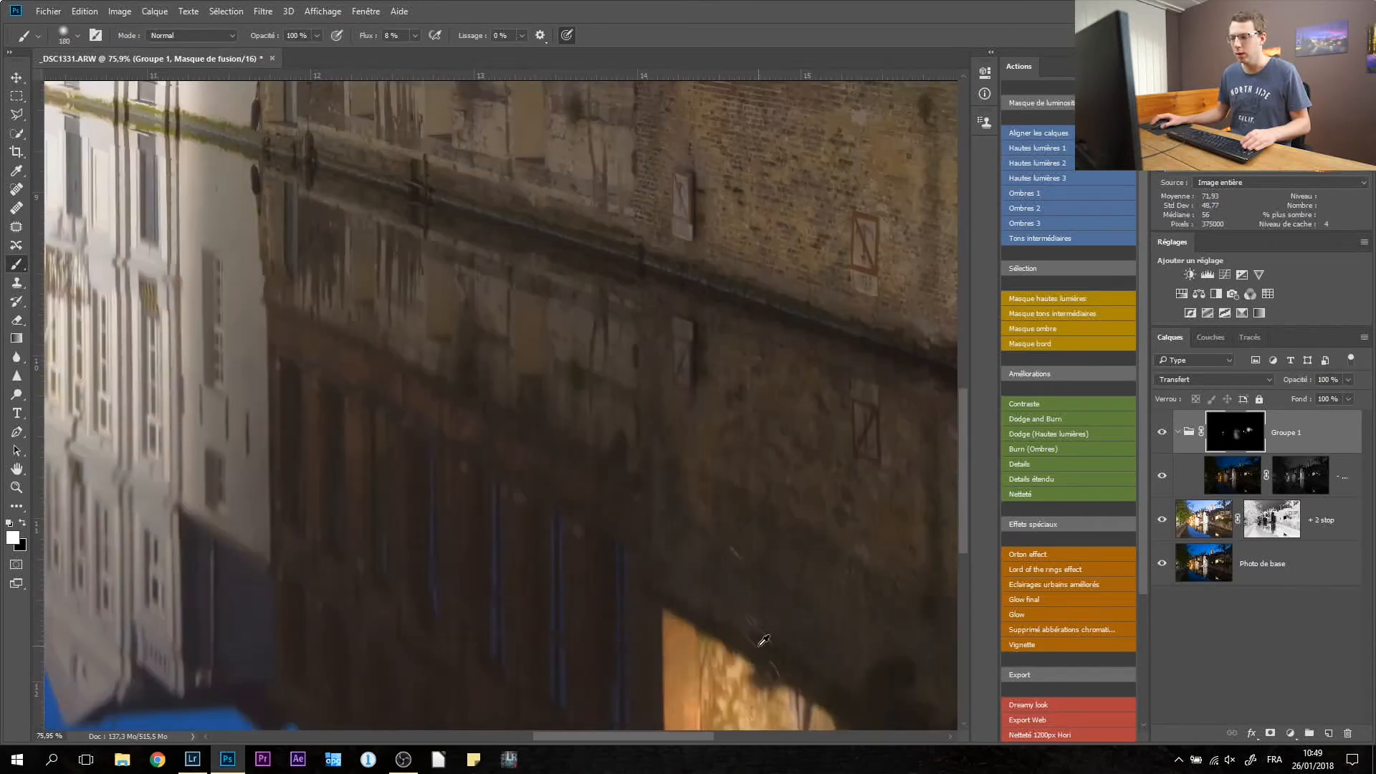
{"action": "scroll", "coordinate": [623, 446], "scroll_direction": "up", "scroll_amount": 5}
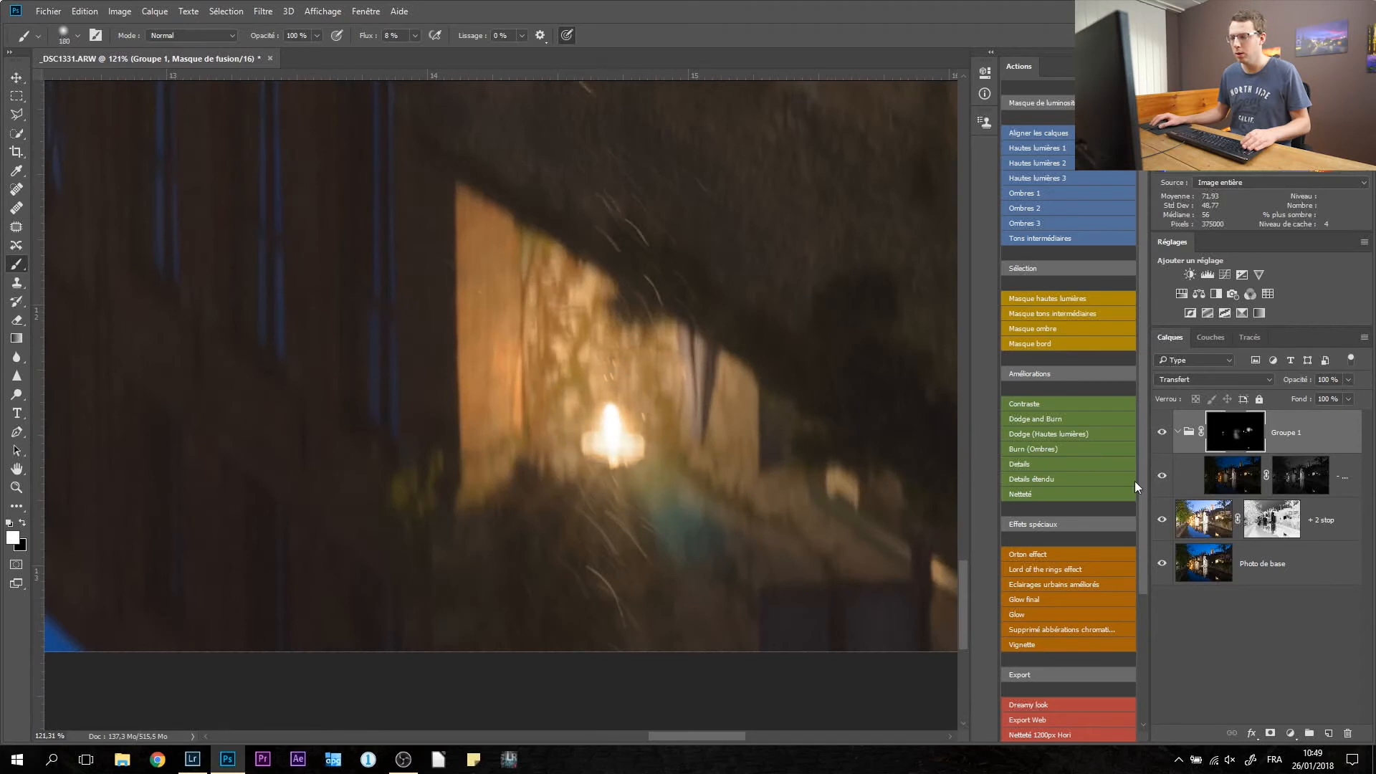
{"action": "left_click", "coordinate": [1160, 433]}
{"action": "left_click", "coordinate": [1159, 433]}
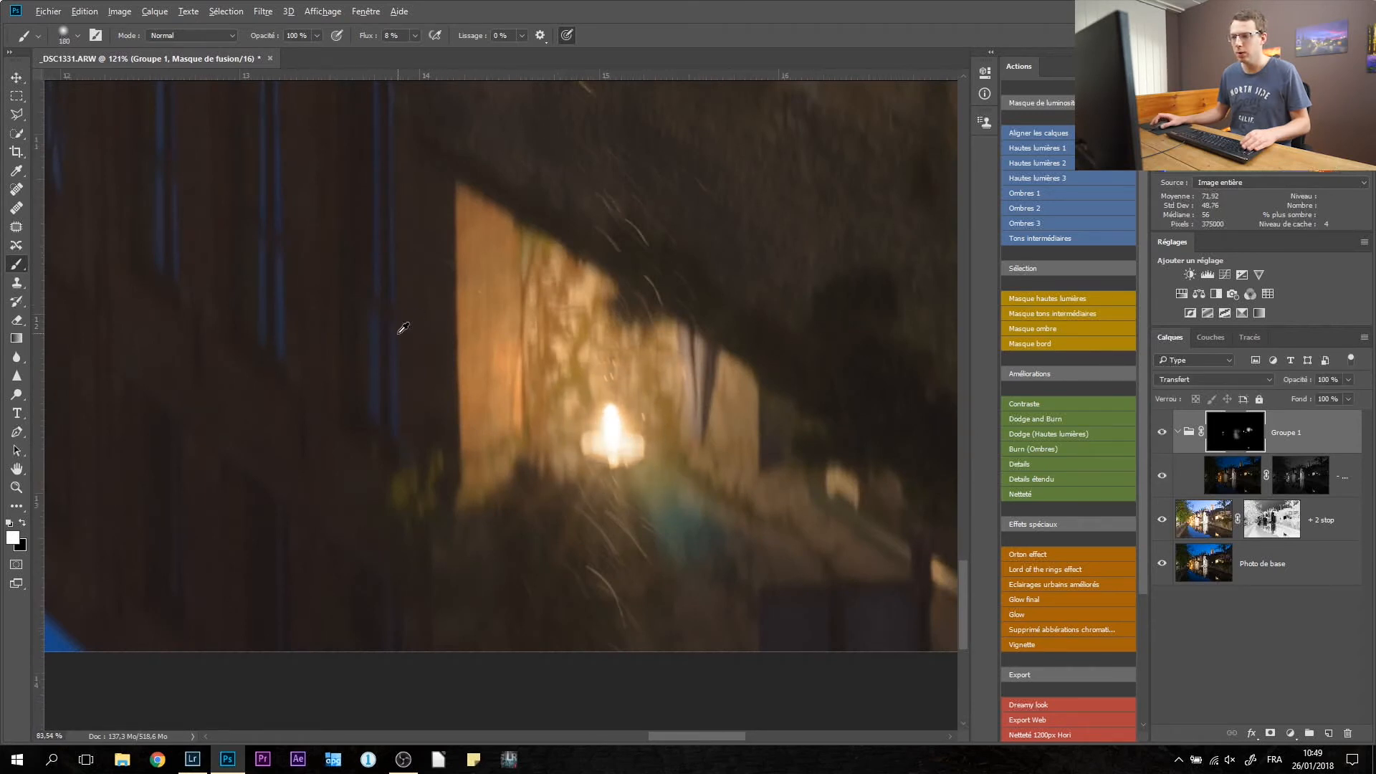
{"action": "scroll", "coordinate": [406, 348], "scroll_direction": "down", "scroll_amount": 13}
{"action": "scroll", "coordinate": [406, 351], "scroll_direction": "down", "scroll_amount": 5}
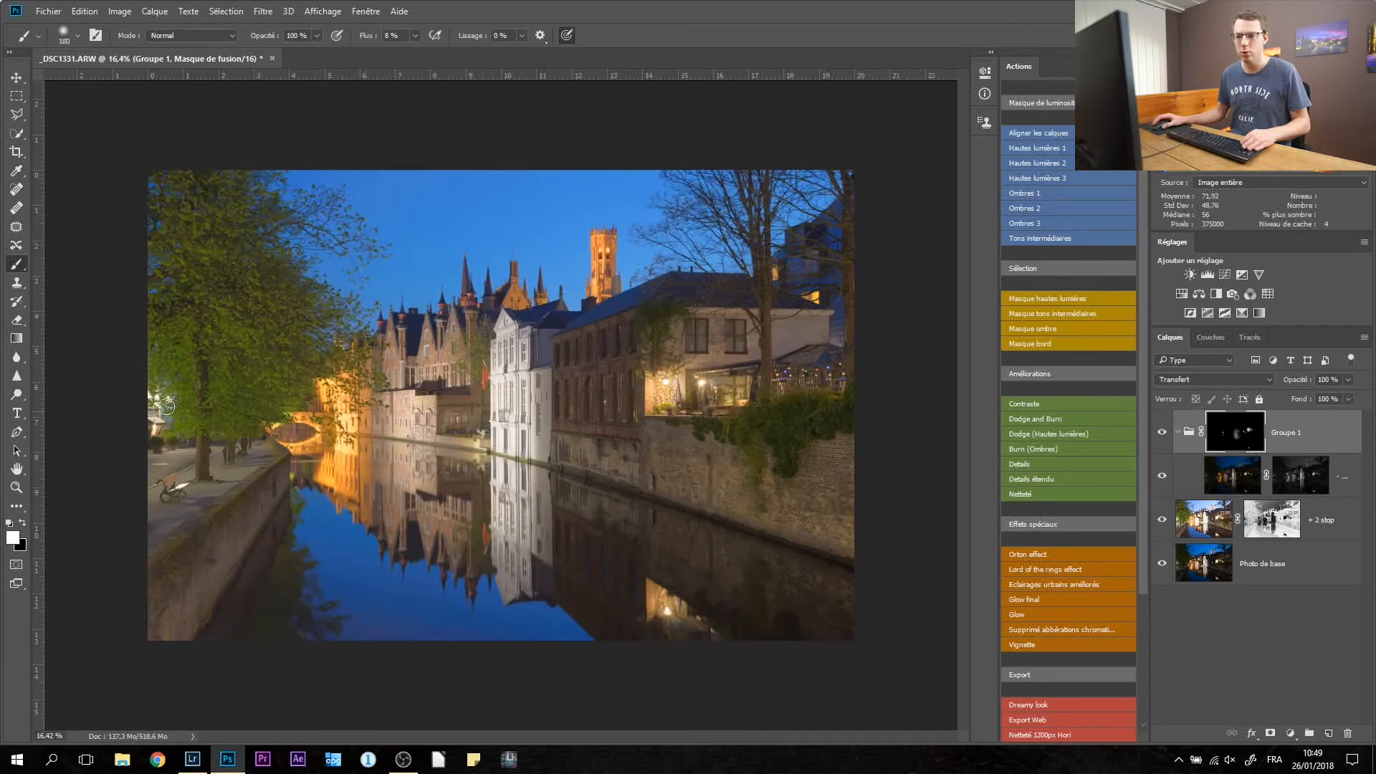
Paint white at 35 % flow on the group mask over the street lights and awning, and with a 115 px brush over the bright bench
{"action": "scroll", "coordinate": [134, 422], "scroll_direction": "up", "scroll_amount": 13}
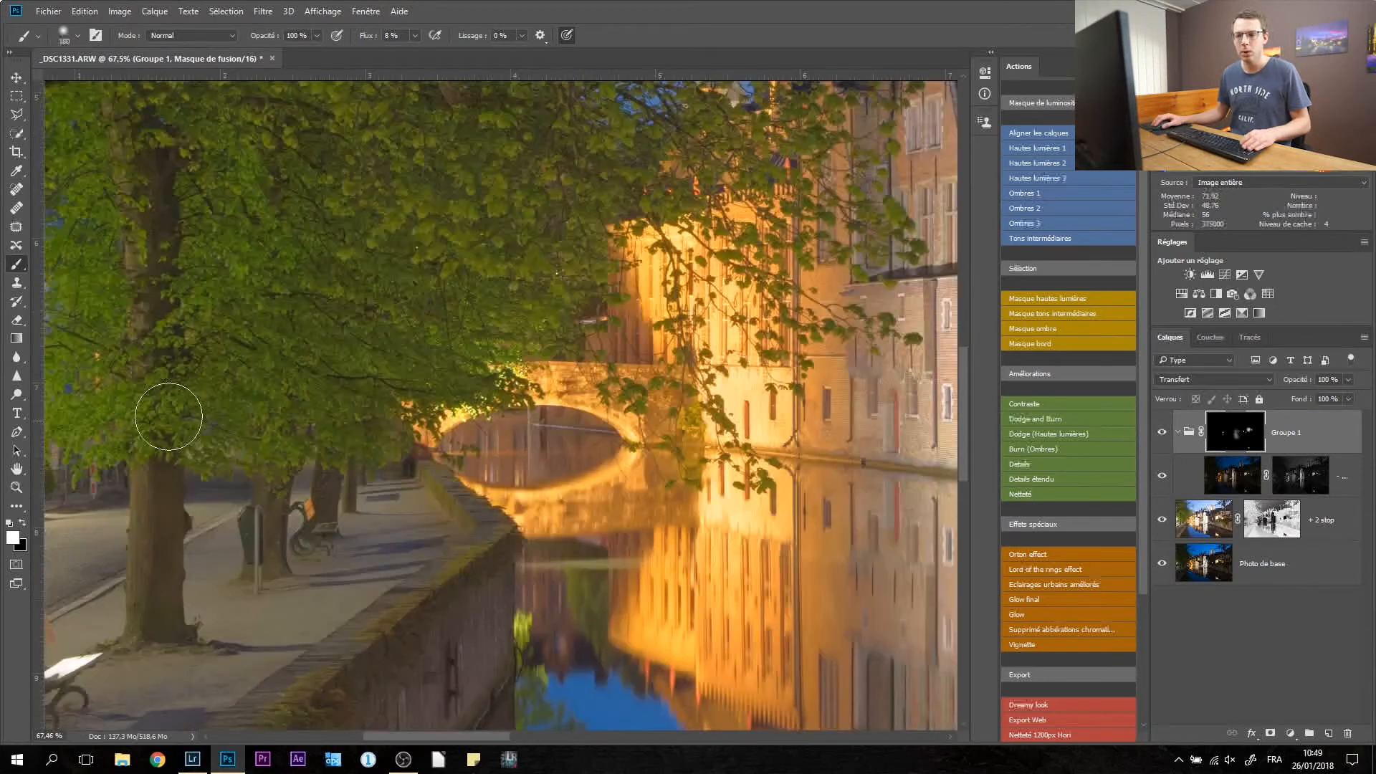
{"action": "left_click_drag", "start_coordinate": [169, 409], "coordinate": [622, 311]}
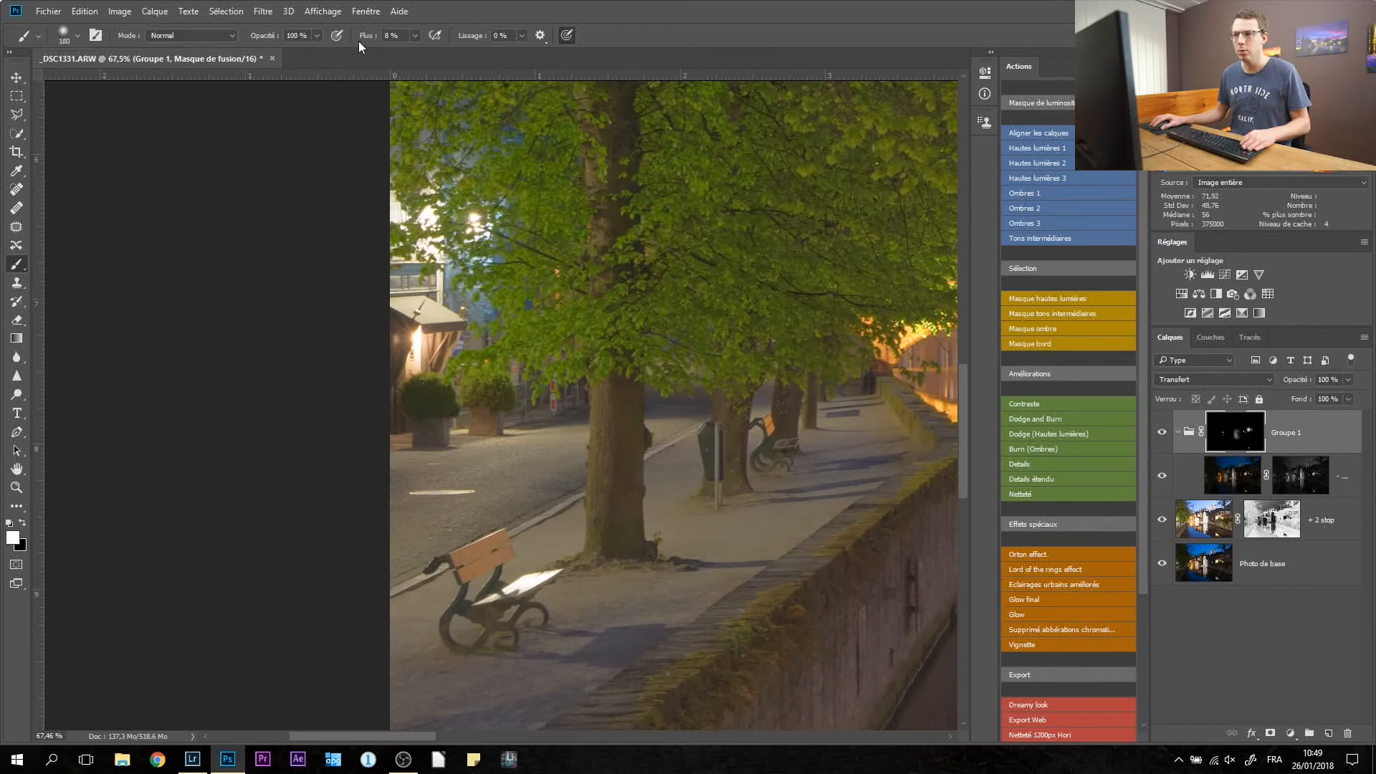
{"action": "left_click_drag", "start_coordinate": [441, 286], "coordinate": [472, 286]}
{"action": "left_click_drag", "start_coordinate": [450, 222], "coordinate": [432, 212]}
{"action": "left_click_drag", "start_coordinate": [452, 318], "coordinate": [406, 352]}
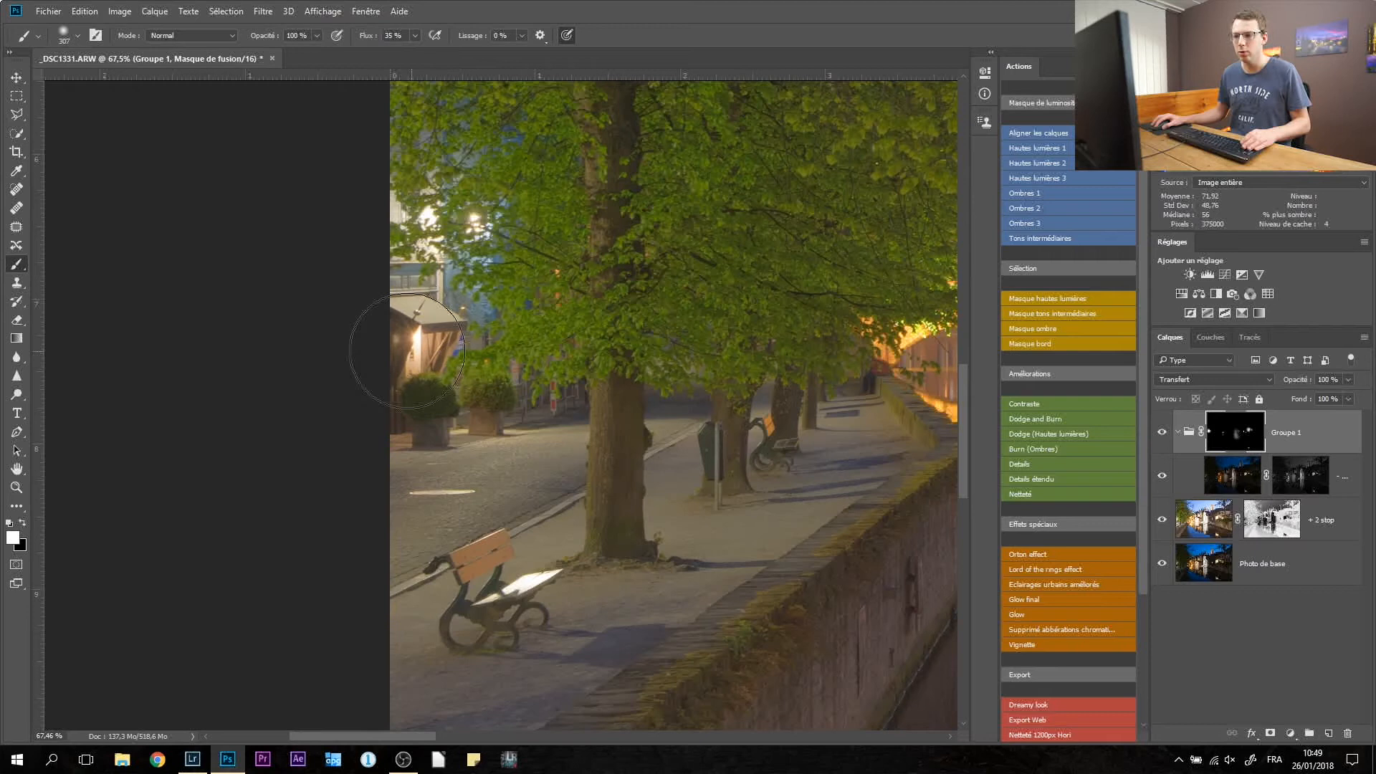
{"action": "mouse_move", "coordinate": [541, 583]}
{"action": "left_mouse_down"}
{"action": "mouse_move", "coordinate": [494, 582]}
{"action": "mouse_move", "coordinate": [541, 581]}
{"action": "mouse_move", "coordinate": [480, 601]}
{"action": "left_mouse_up"}
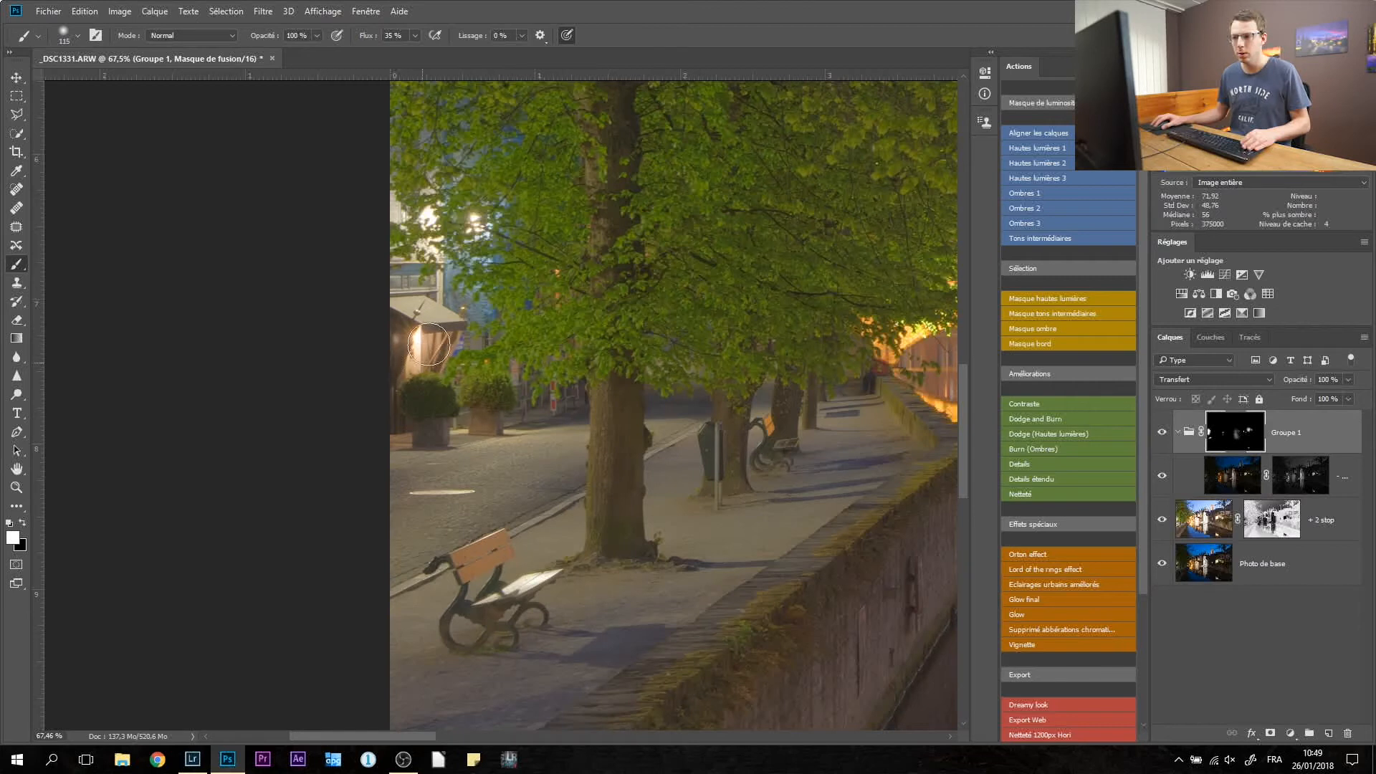
Paint white at 35 % flow with a 55 px brush on the group mask over the two brightly lit belfry openings
{"action": "scroll", "coordinate": [589, 290], "scroll_direction": "down", "scroll_amount": 1}
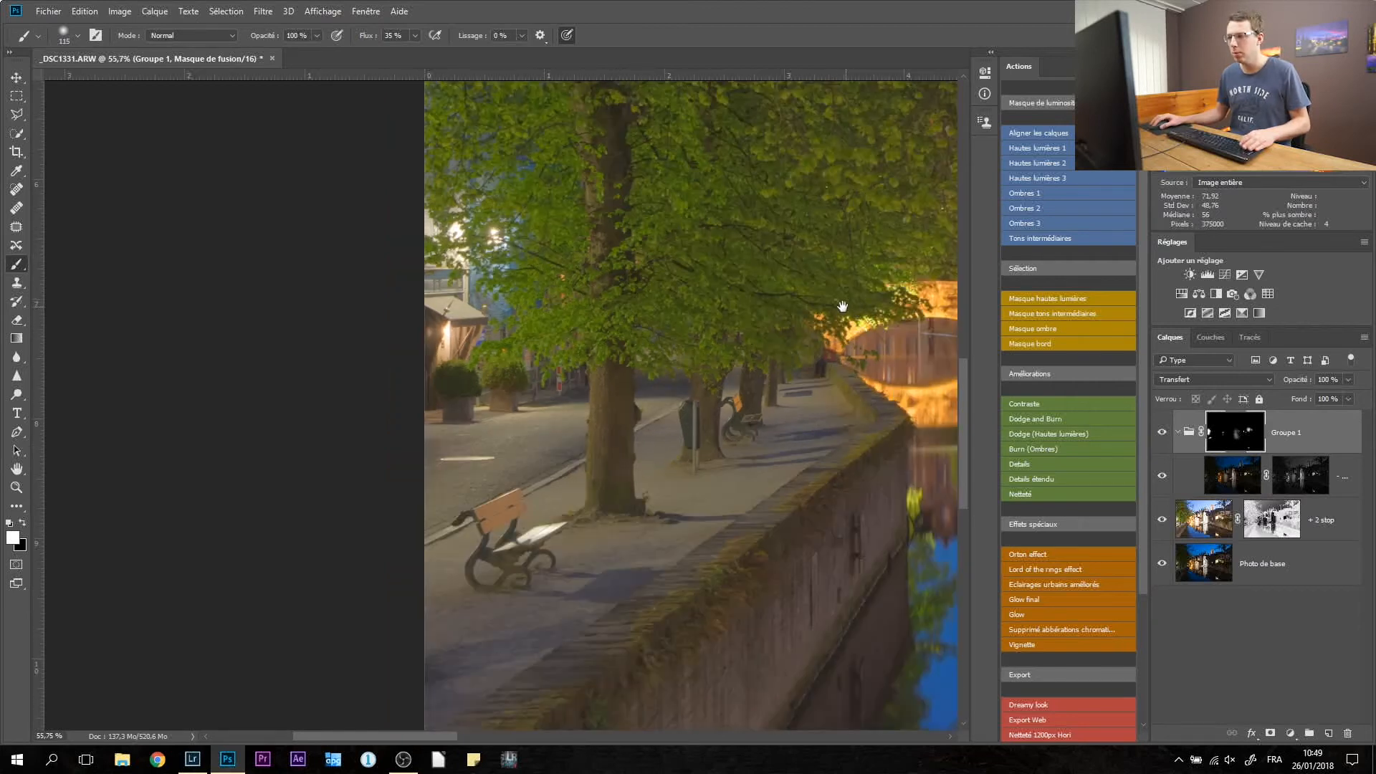
{"action": "left_click_drag", "start_coordinate": [841, 325], "coordinate": [596, 275]}
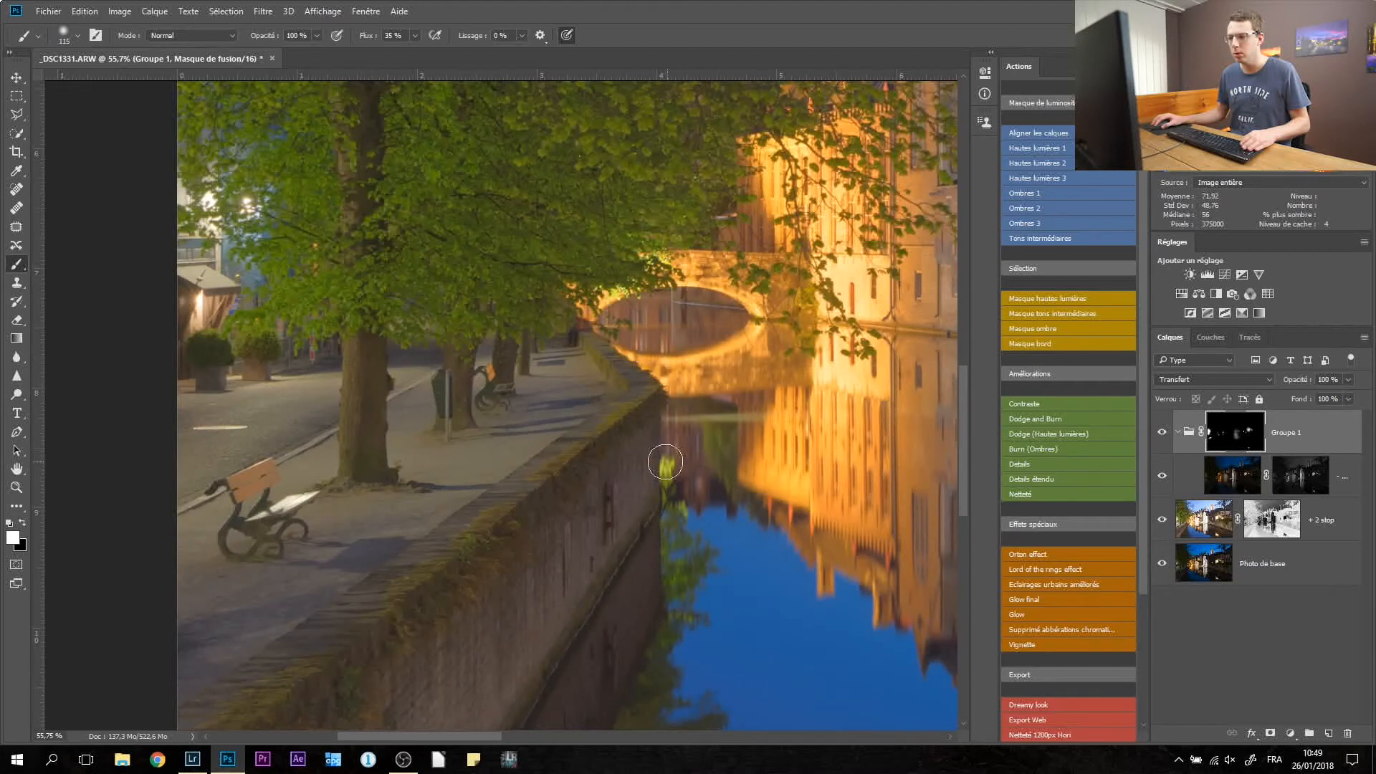
{"action": "scroll", "coordinate": [687, 270], "scroll_direction": "down", "scroll_amount": 5}
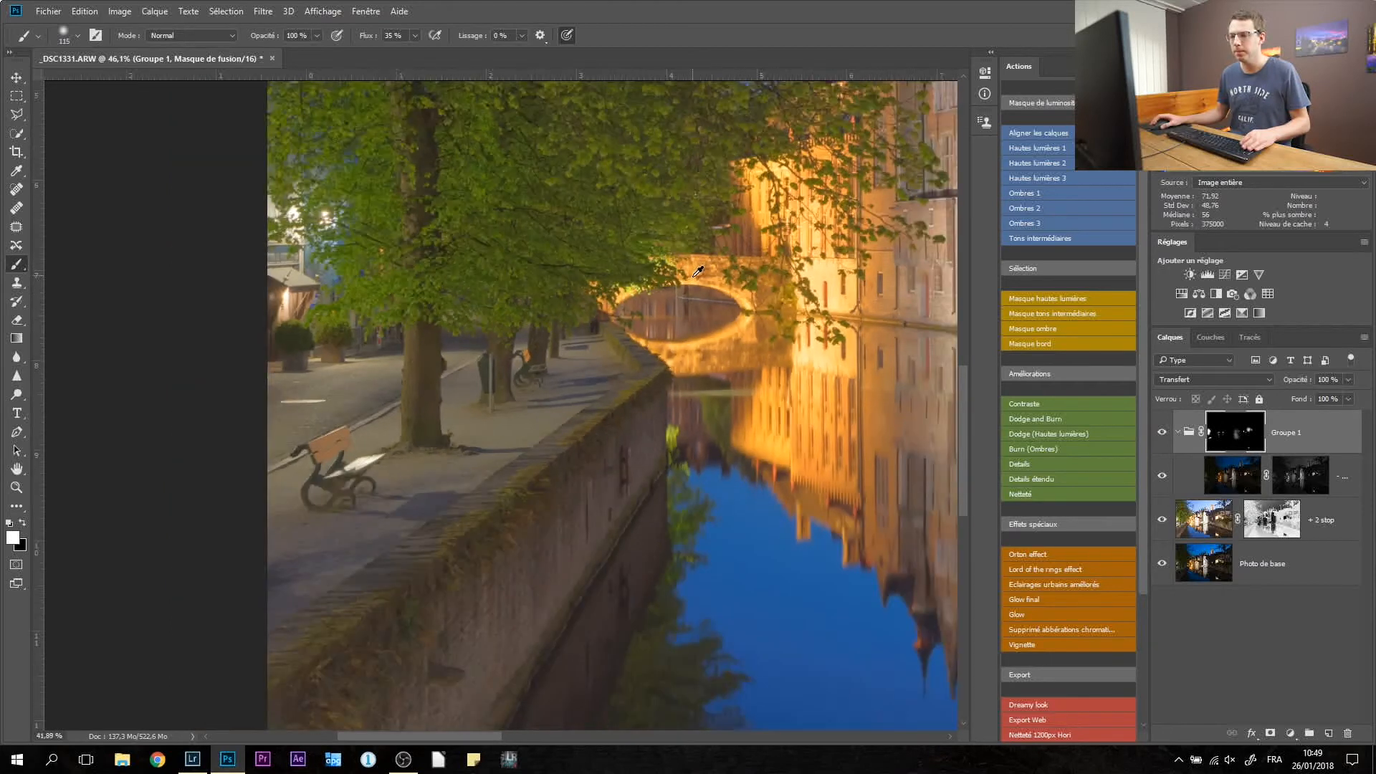
{"action": "scroll", "coordinate": [614, 200], "scroll_direction": "up", "scroll_amount": 10}
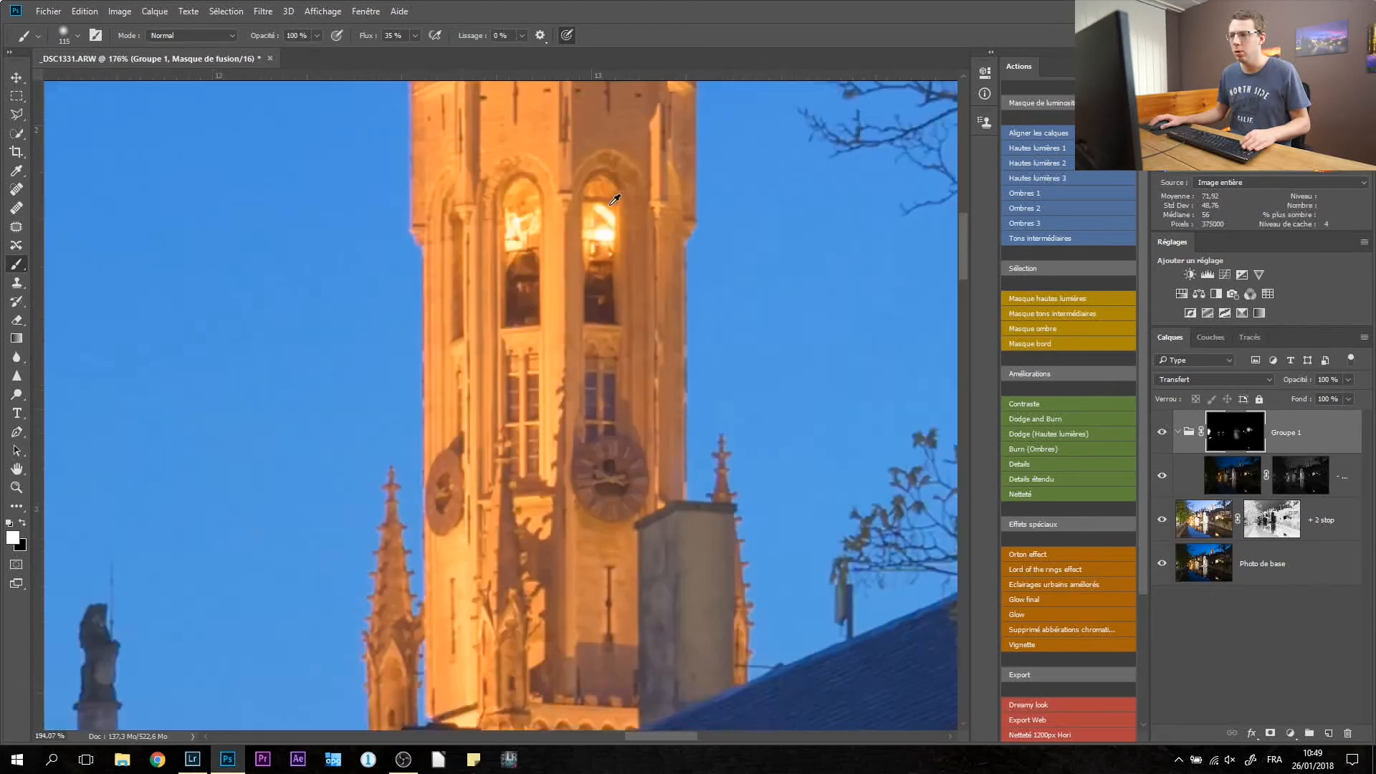
{"action": "scroll", "coordinate": [611, 205], "scroll_direction": "up", "scroll_amount": 3}
{"action": "left_click_drag", "start_coordinate": [615, 240], "coordinate": [531, 243]}
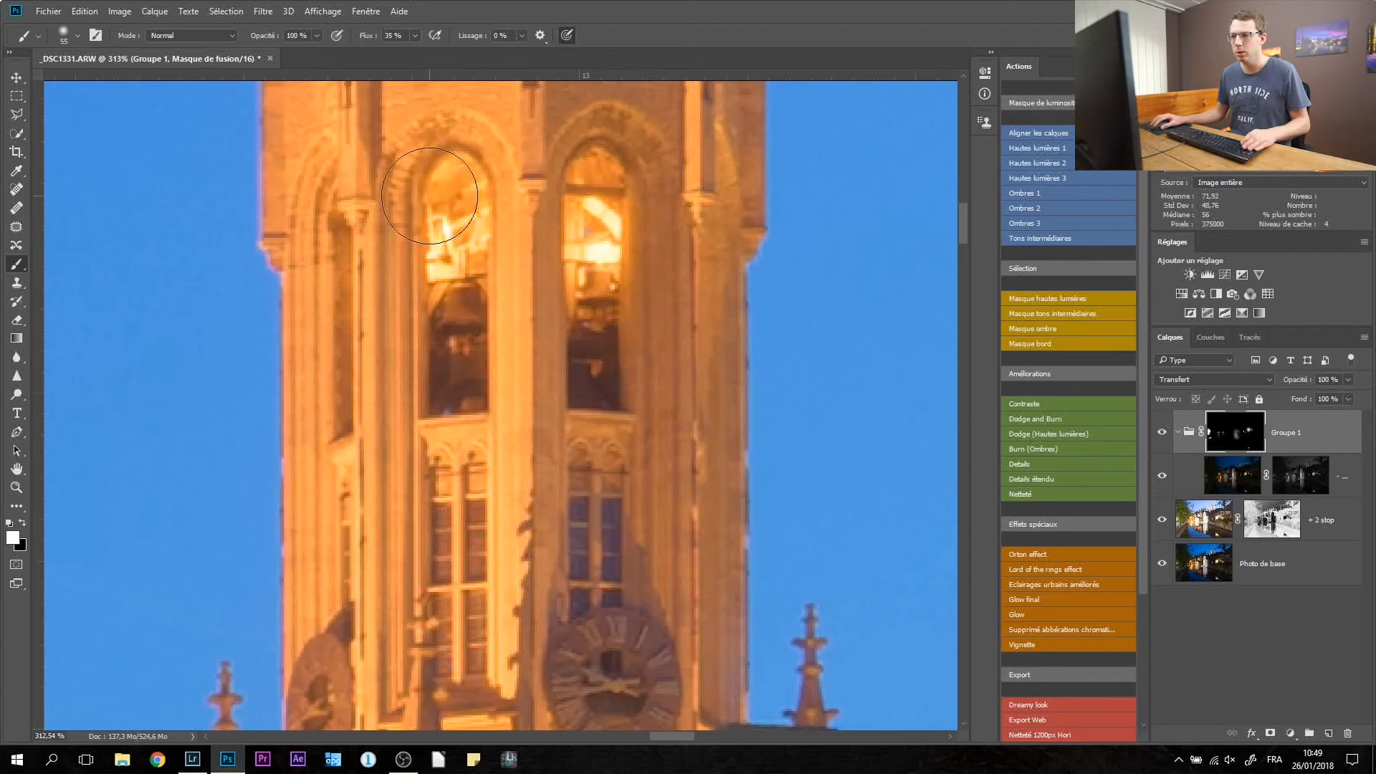
Compare the whole image with and without Groupe 1 to judge the overall highlight recovery
{"action": "scroll", "coordinate": [358, 308], "scroll_direction": "down", "scroll_amount": 5}
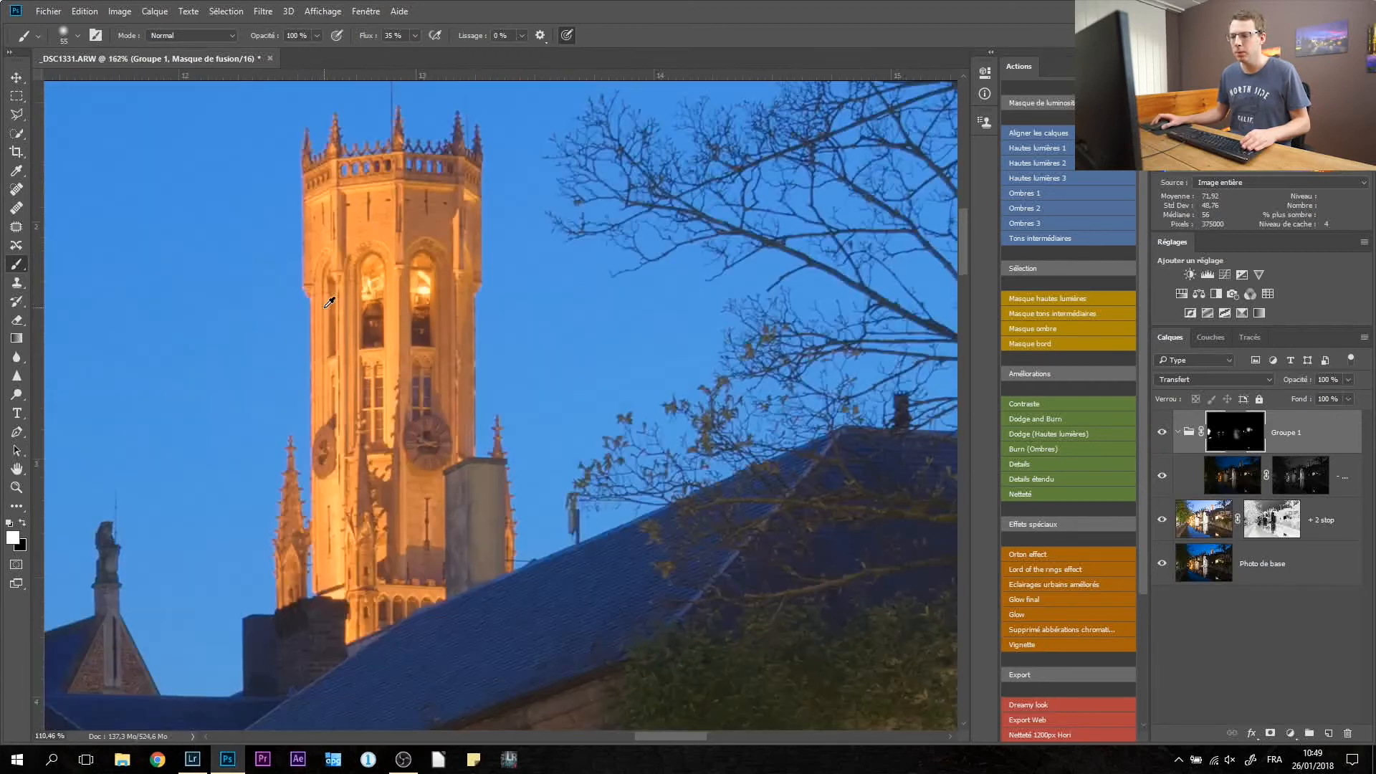
{"action": "scroll", "coordinate": [359, 308], "scroll_direction": "down", "scroll_amount": 2}
{"action": "scroll", "coordinate": [362, 309], "scroll_direction": "down", "scroll_amount": 1}
{"action": "scroll", "coordinate": [362, 309], "scroll_direction": "up", "scroll_amount": 1}
{"action": "scroll", "coordinate": [362, 311], "scroll_direction": "down", "scroll_amount": 1}
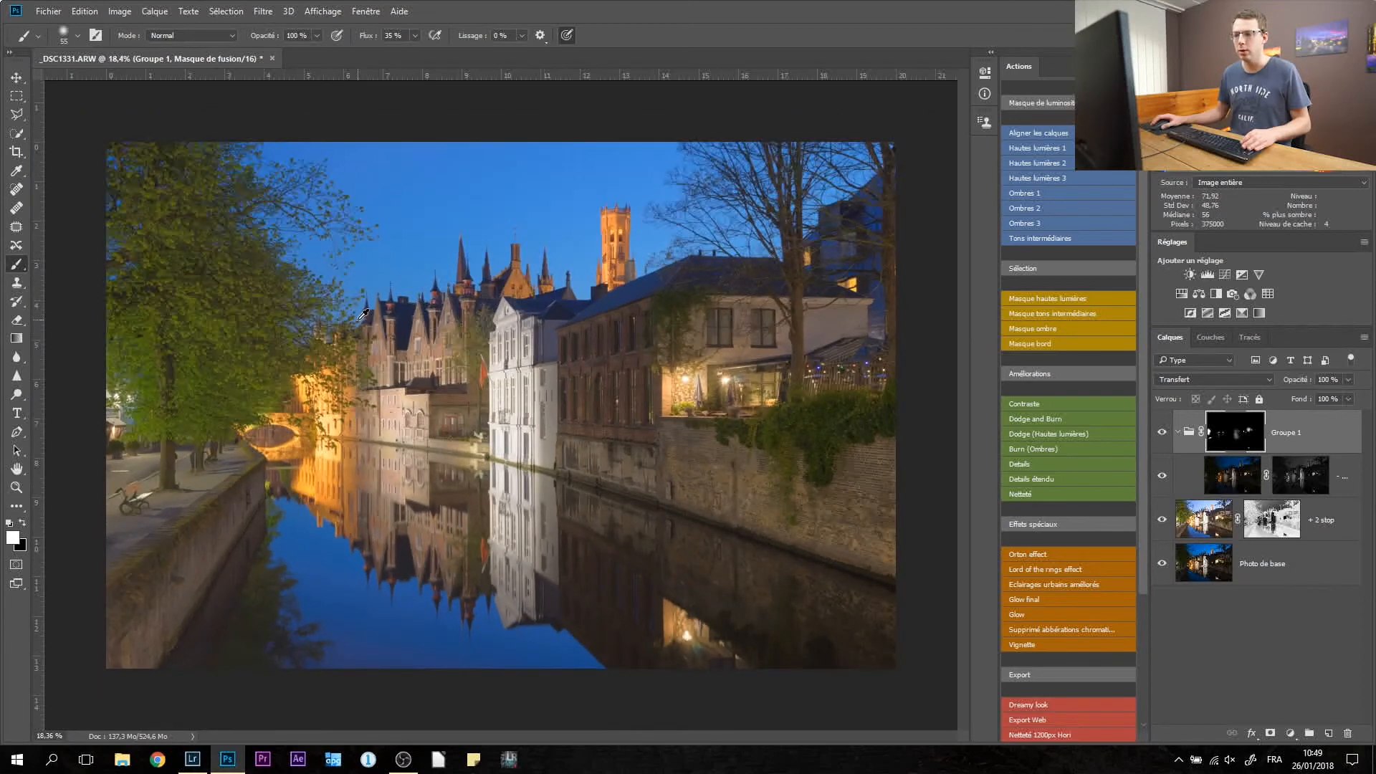
{"action": "left_click", "coordinate": [1159, 432]}
{"action": "left_click", "coordinate": [1160, 433]}
{"action": "left_click", "coordinate": [1160, 432]}
{"action": "left_click", "coordinate": [1160, 432]}
{"action": "left_click", "coordinate": [1160, 433]}
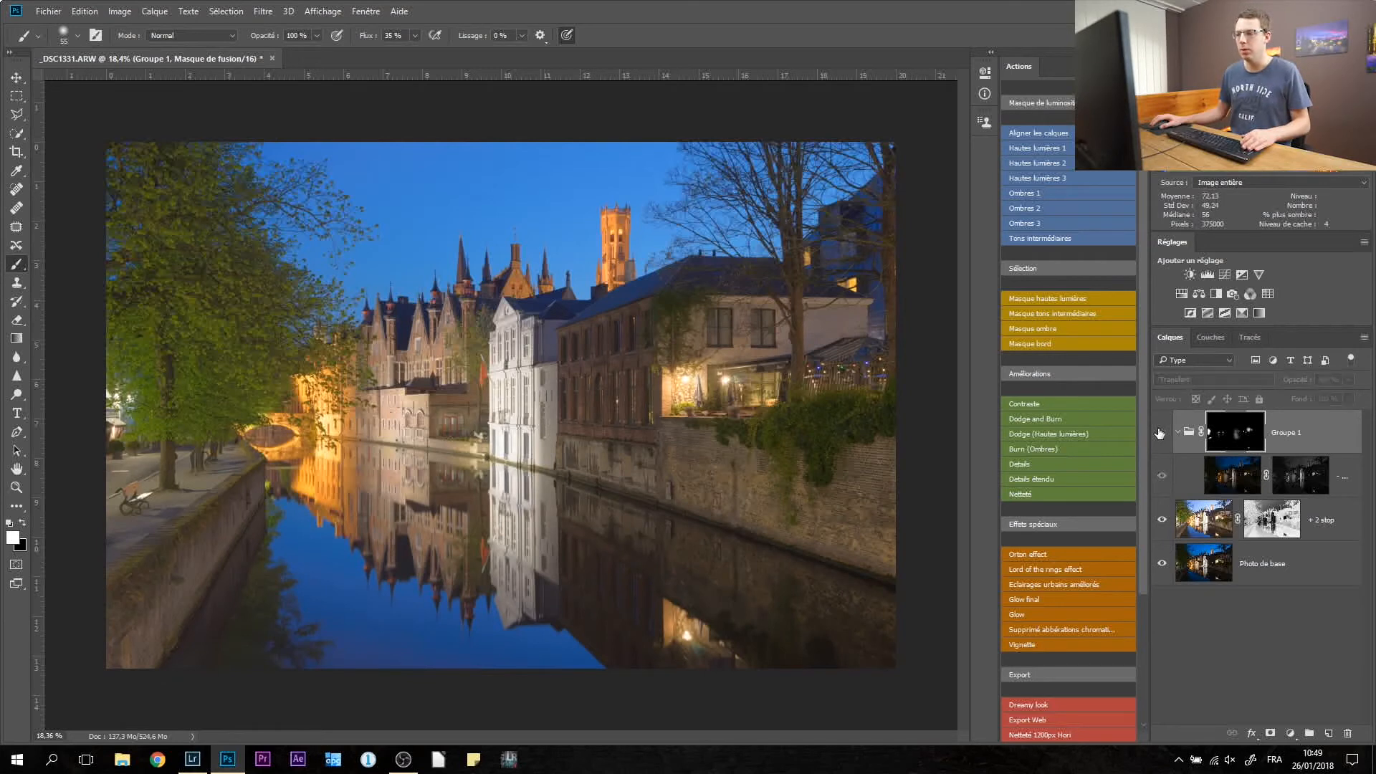
{"action": "left_click", "coordinate": [1160, 432]}
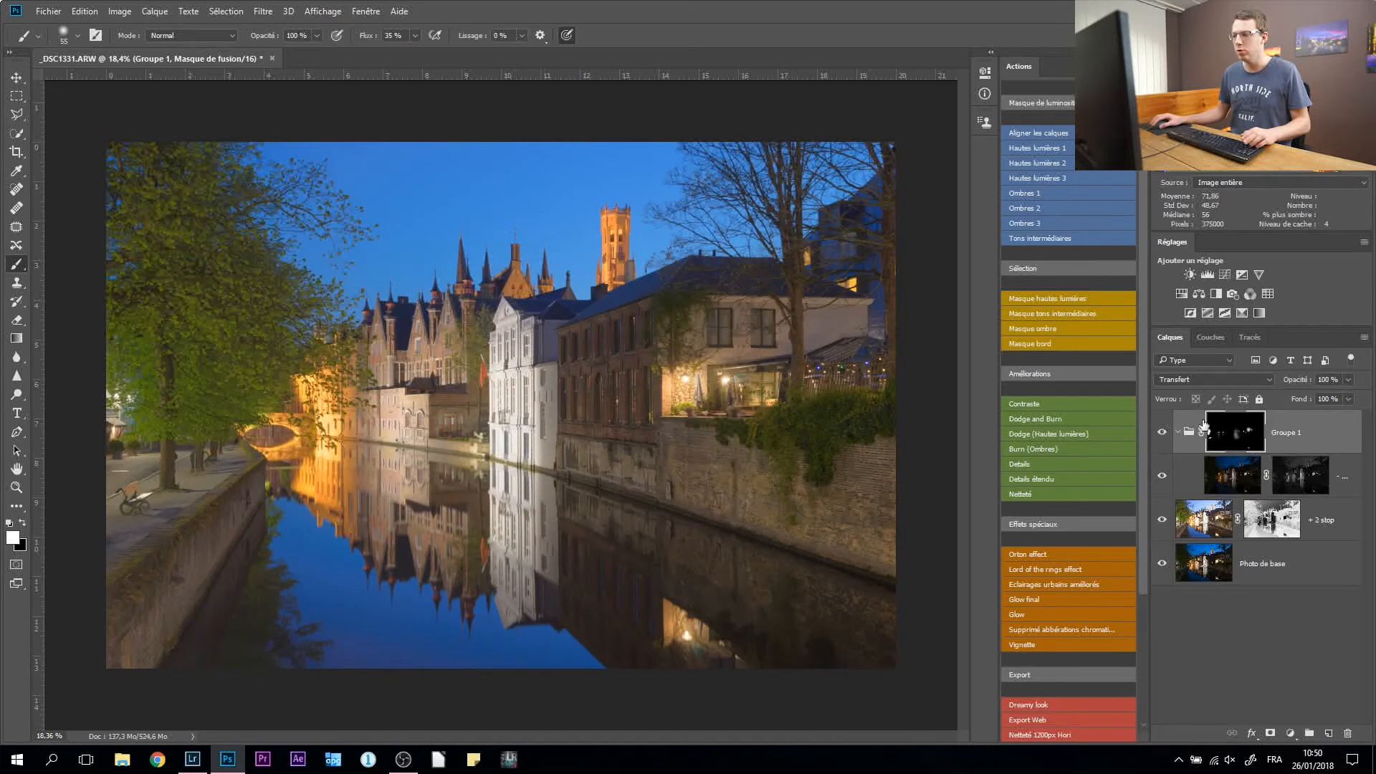
Disable the Groupe 1 mask to view the unrestricted effect of the "- 2 stop" layer, and enable it again
{"action": "left_click", "coordinate": [1238, 437], "text": "shift"}
{"action": "left_click", "coordinate": [1239, 437], "text": "shift"}
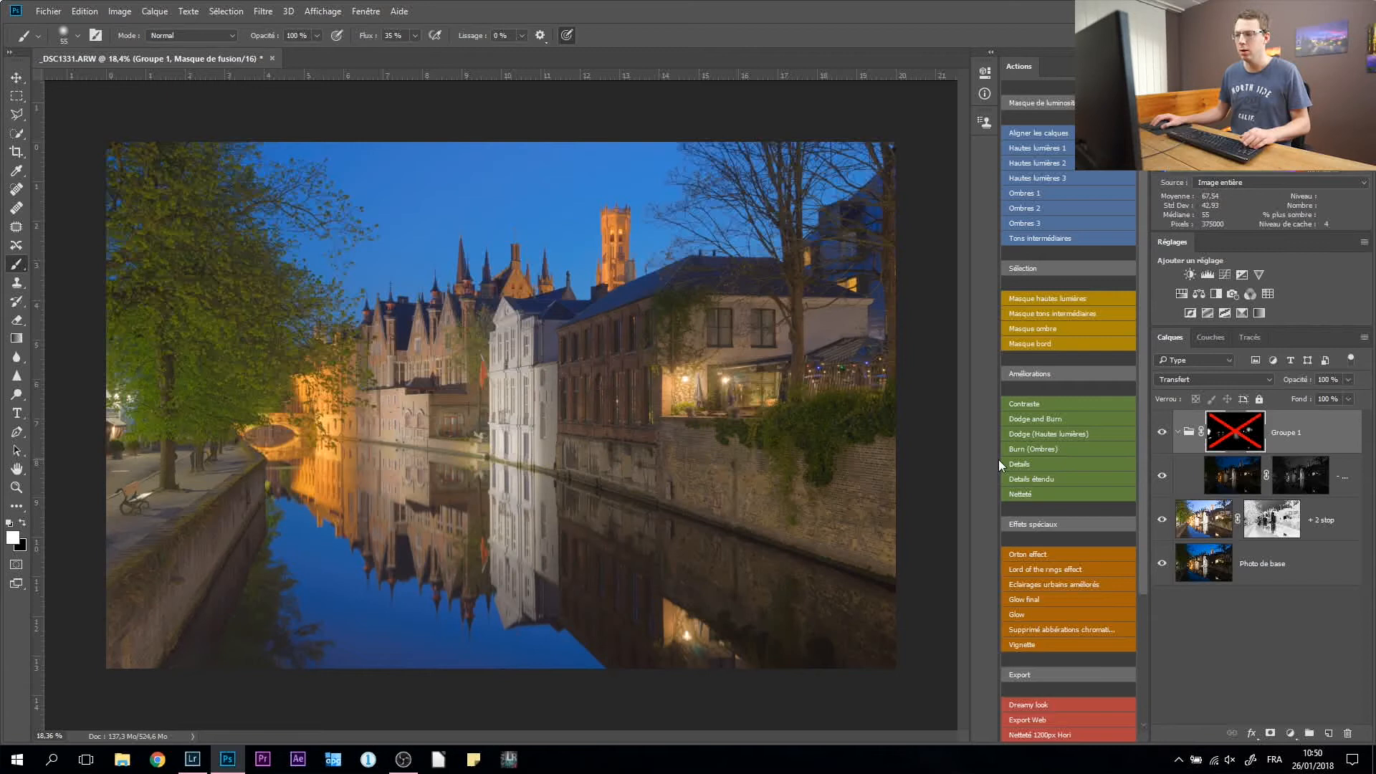
{"action": "left_click", "coordinate": [1233, 437], "text": "shift"}
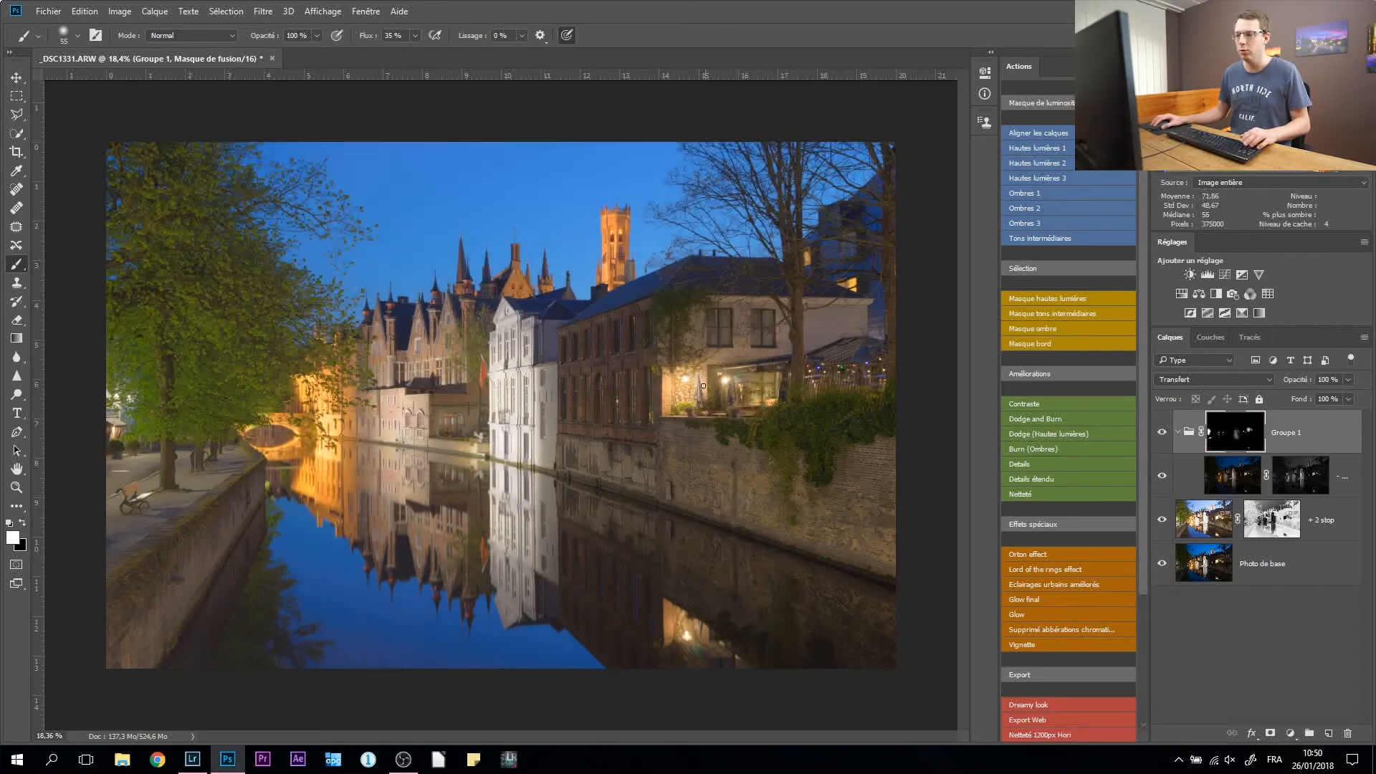
Hide Groupe 1 and the "+ 2 stop" layer to view the base photo alone
{"action": "left_click", "coordinate": [1156, 431]}
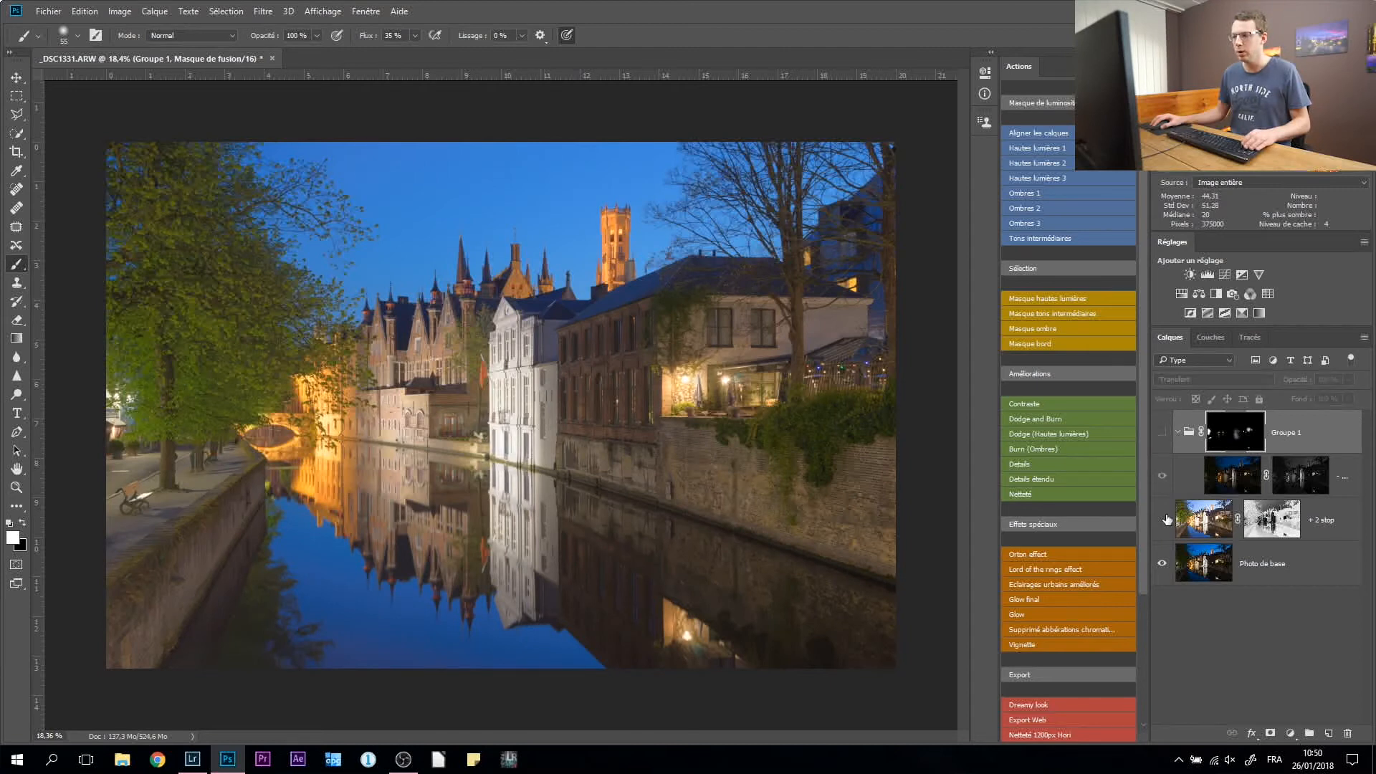
{"action": "left_click", "coordinate": [1161, 520]}
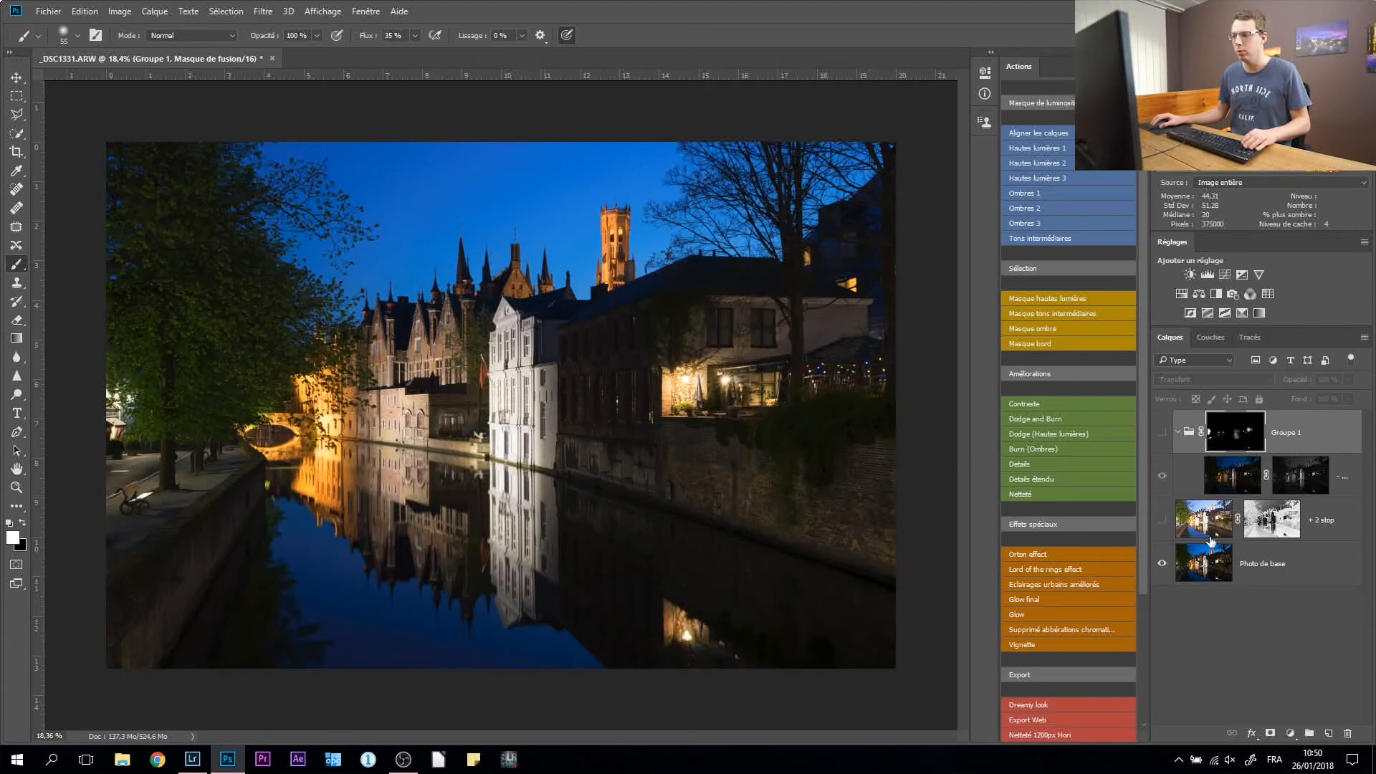
Make the "+ 2 stop" layer and Groupe 1 visible again, and collapse the selected group
{"action": "left_click", "coordinate": [1161, 520]}
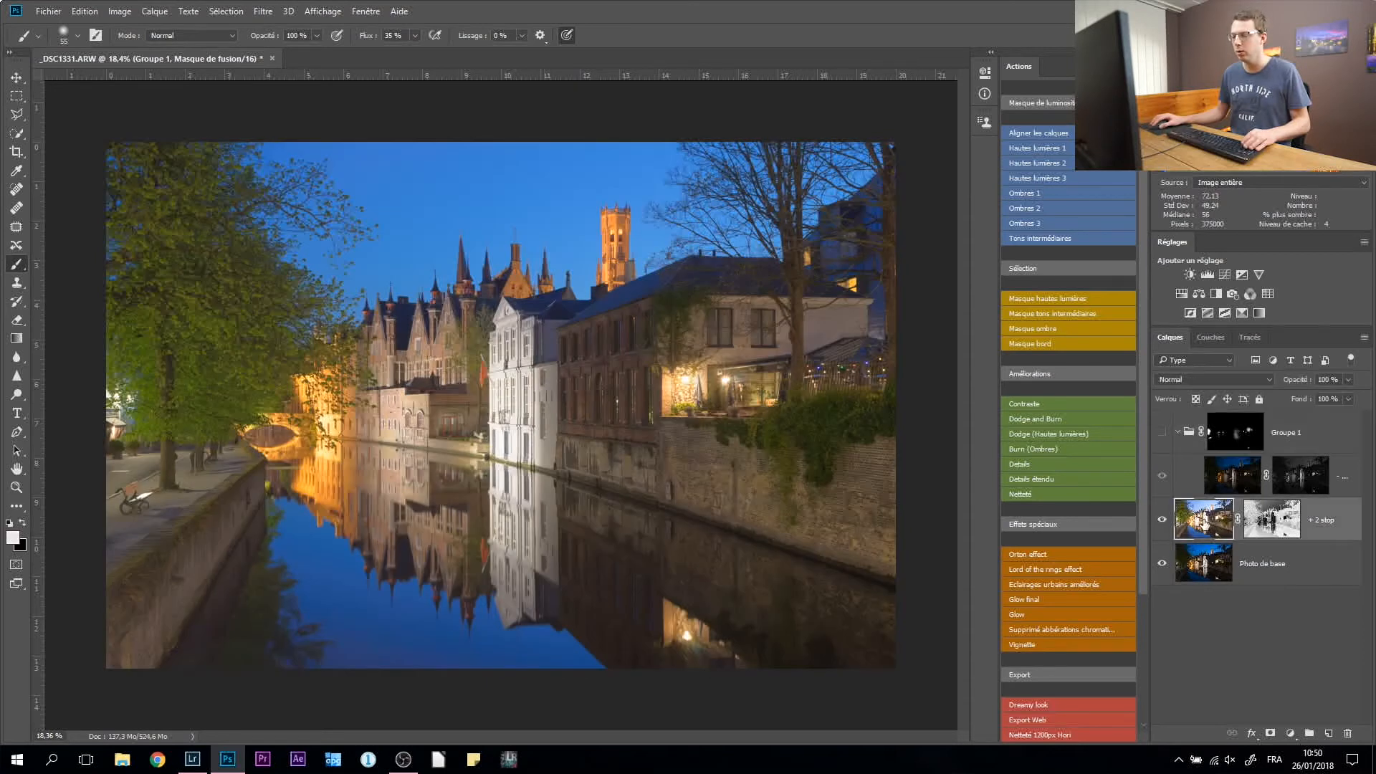
{"action": "left_click", "coordinate": [1219, 531]}
{"action": "left_click", "coordinate": [1162, 433]}
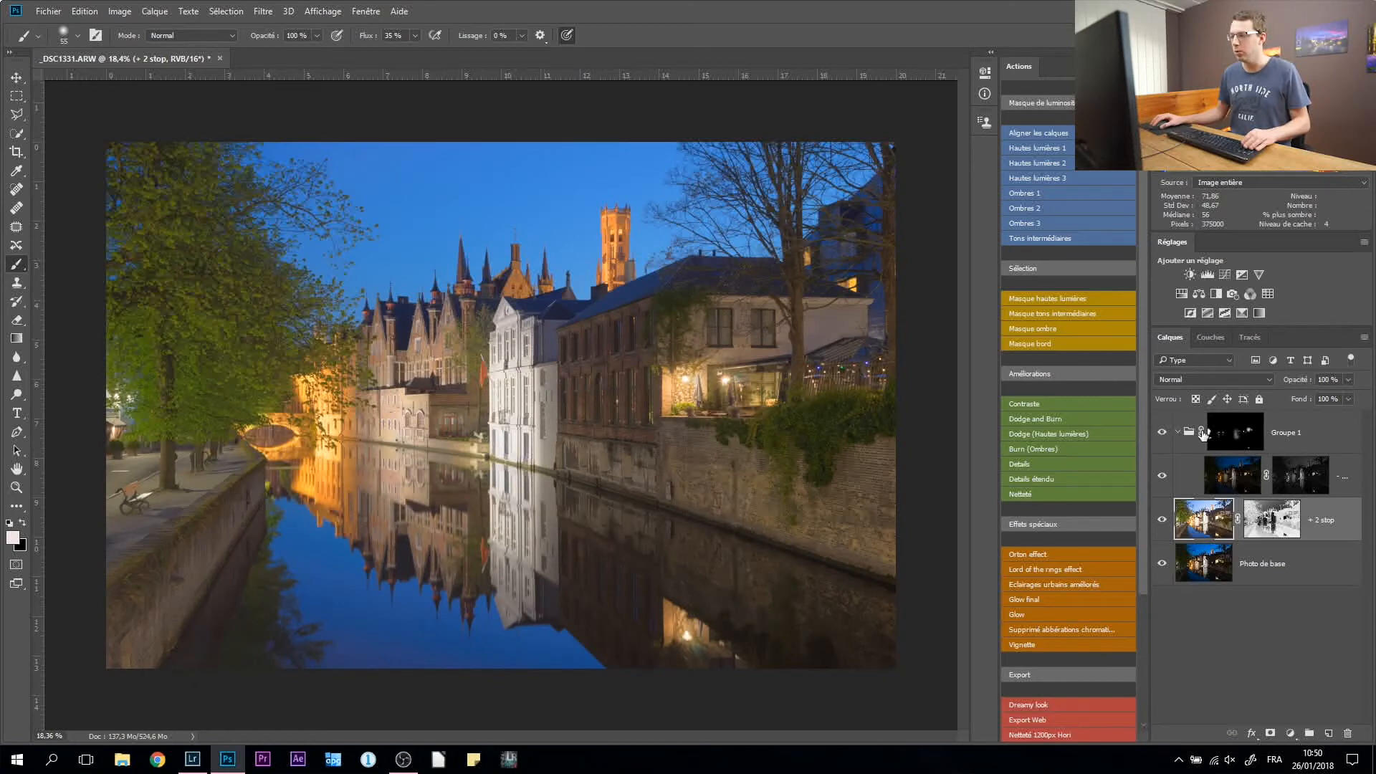
{"action": "left_click", "coordinate": [1211, 436]}
{"action": "left_click", "coordinate": [1178, 433]}
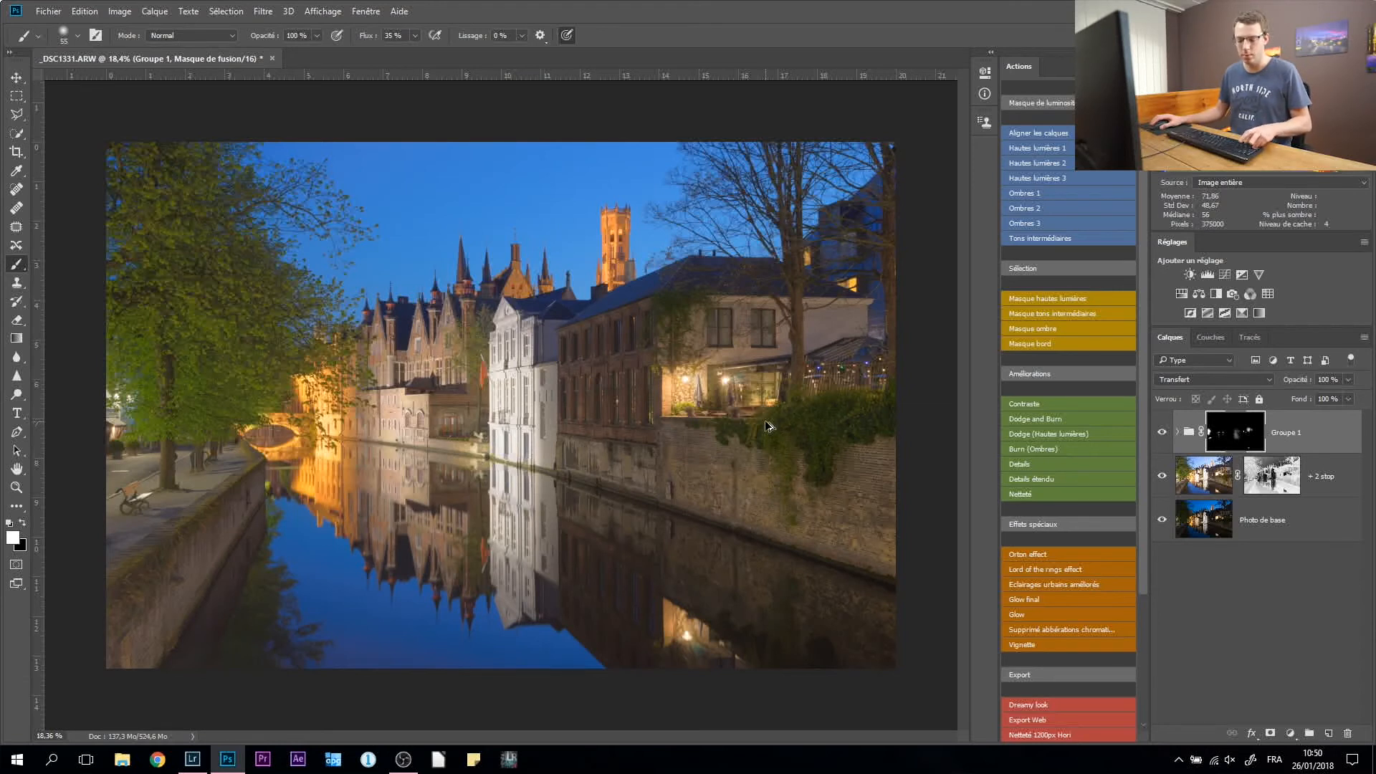
Stamp all visible layers into a new top layer and apply the Pro Contrast filter of Color Efex Pro 4 to it
{"action": "key", "text": "ctrl+shift+alt+e"}
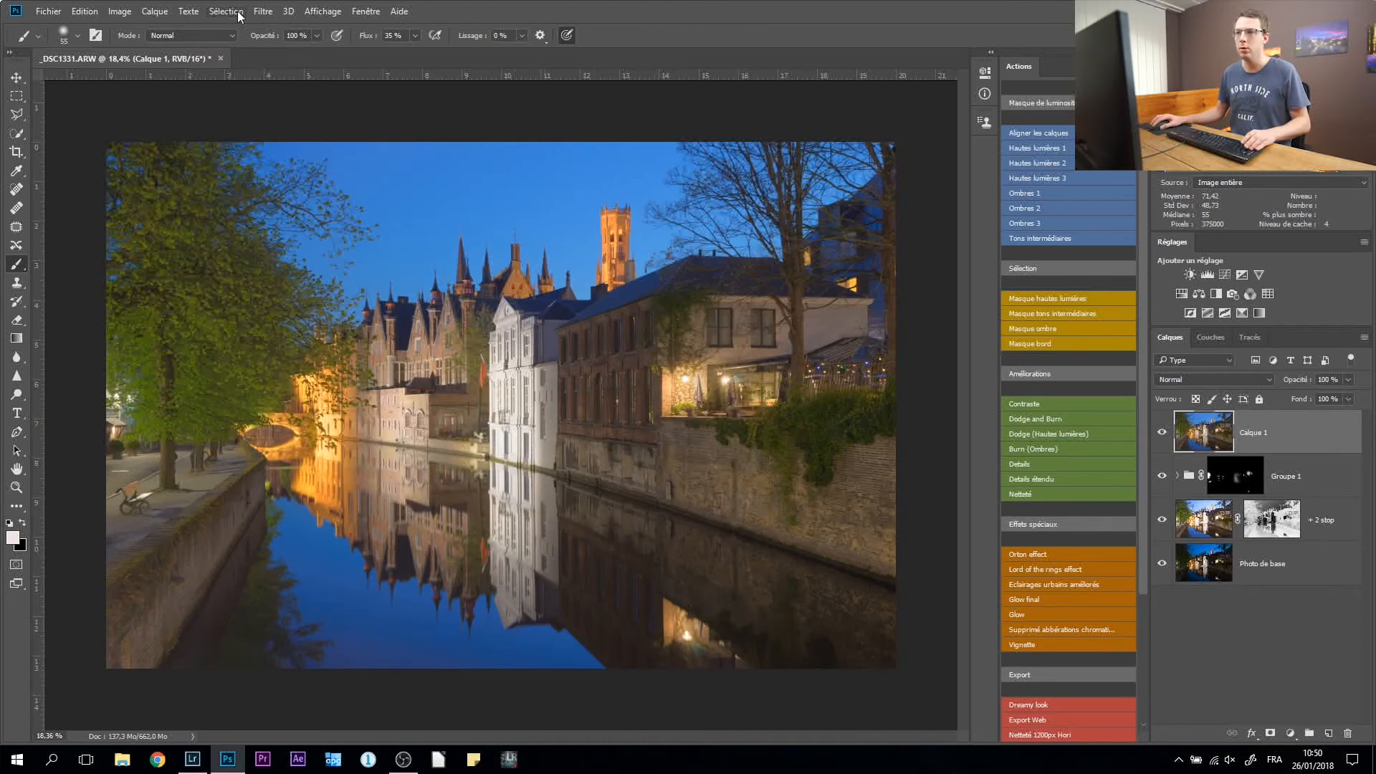
{"action": "left_click", "coordinate": [263, 11]}
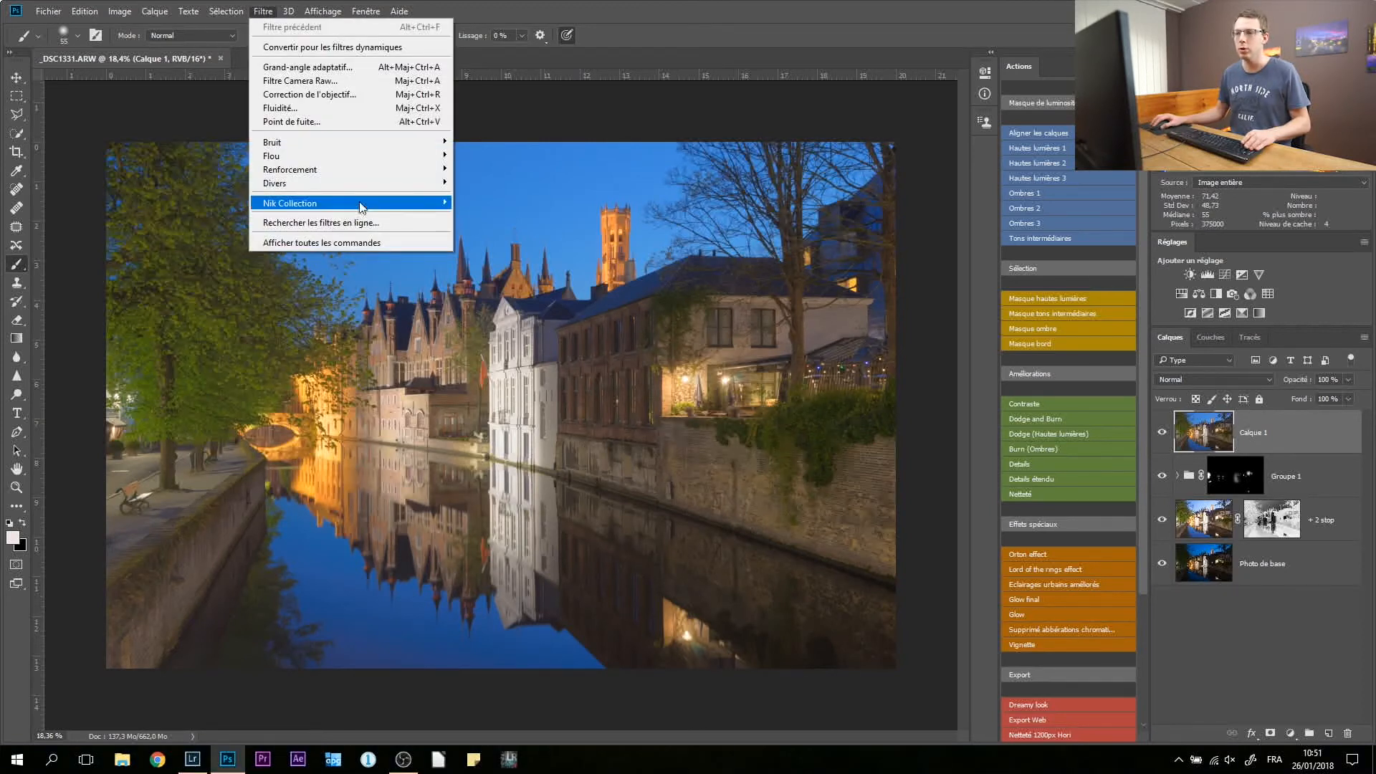
{"action": "mouse_move", "coordinate": [360, 207]}
{"action": "left_click", "coordinate": [154, 217]}
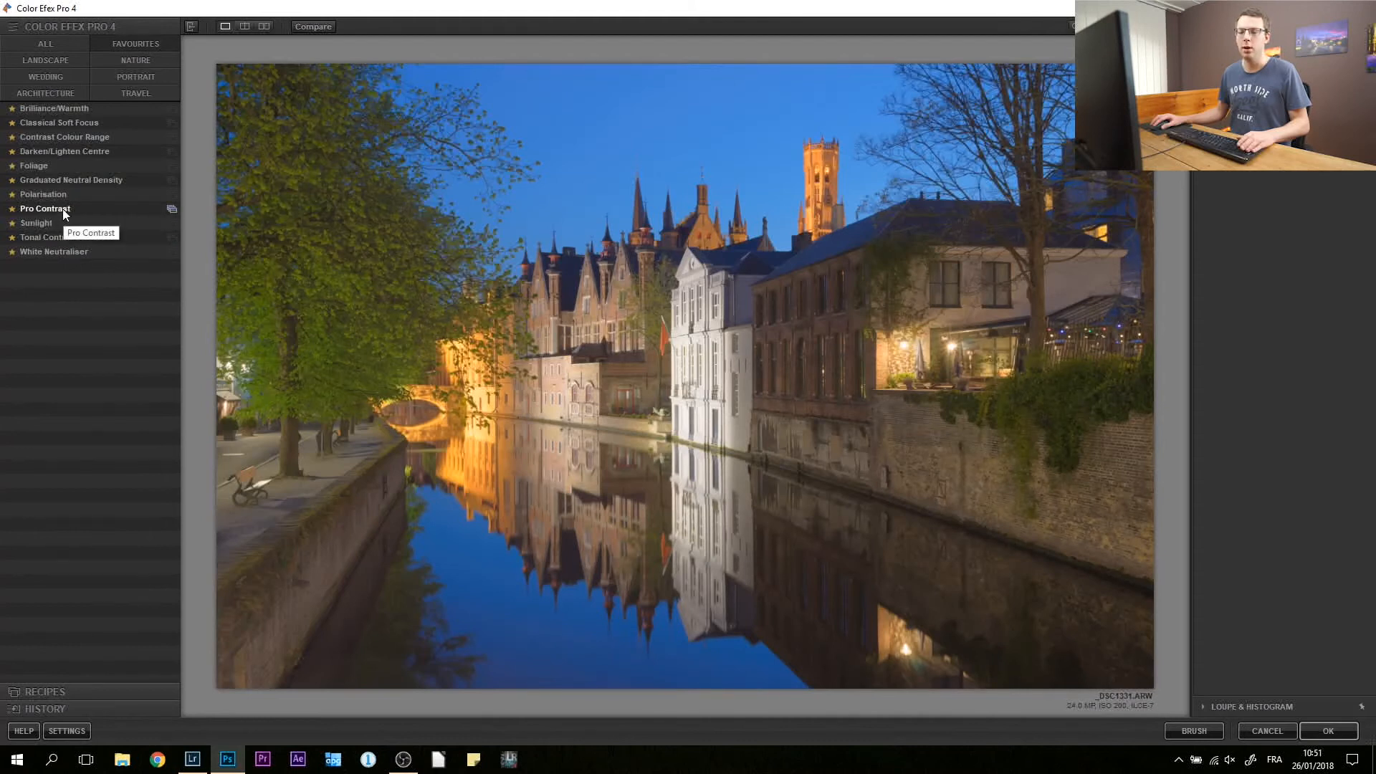
{"action": "left_click", "coordinate": [55, 209]}
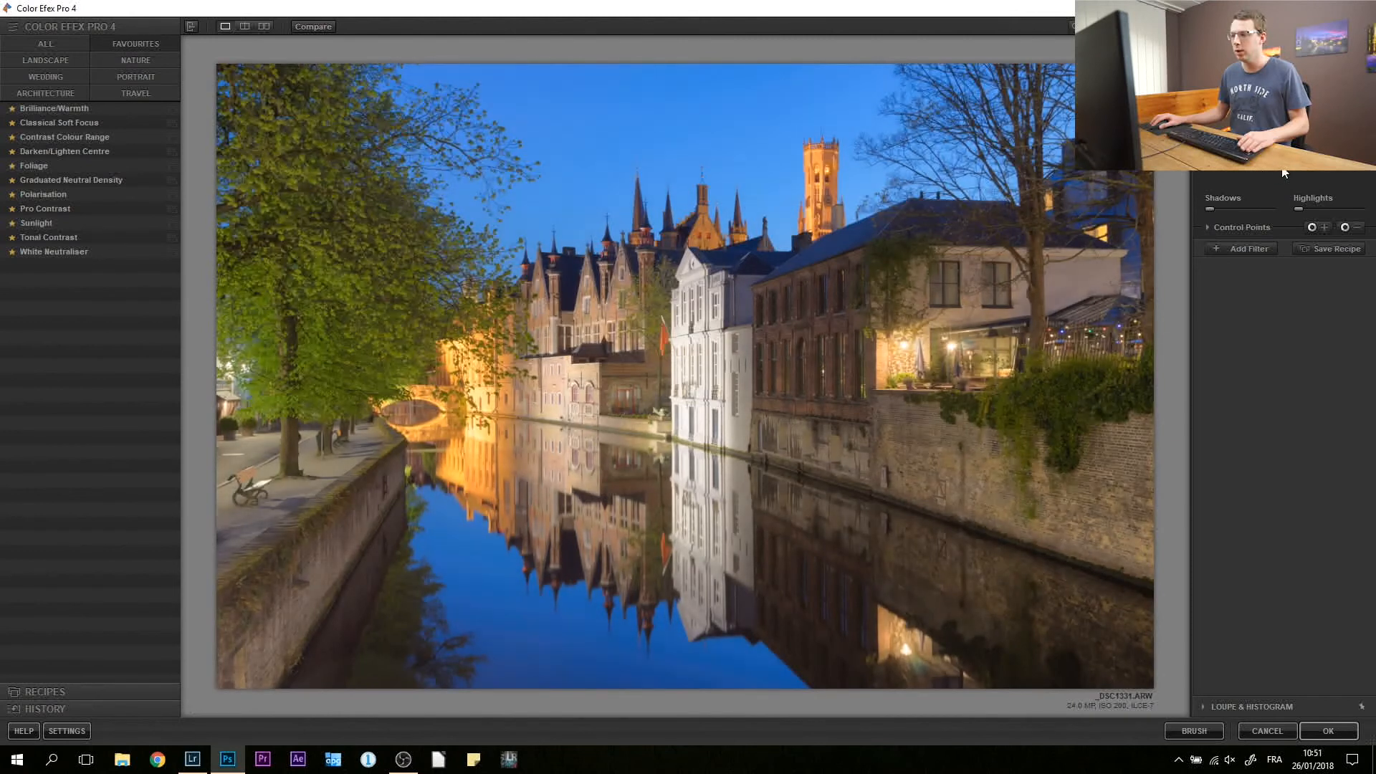
{"action": "left_click", "coordinate": [1327, 730]}
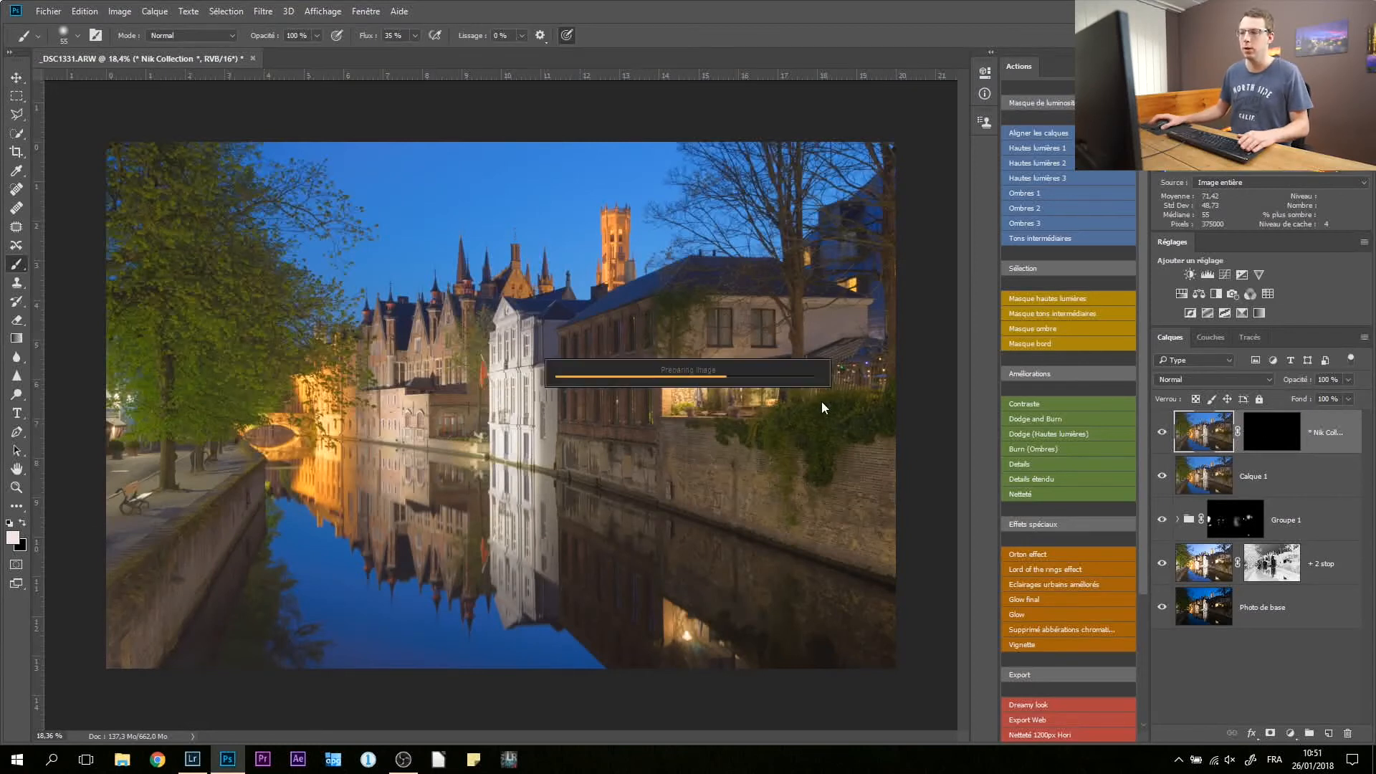
Delete the merged layer Calque 1 beneath the Pro Contrast result and select the Pro Contrast layer
{"action": "left_click", "coordinate": [1213, 474]}
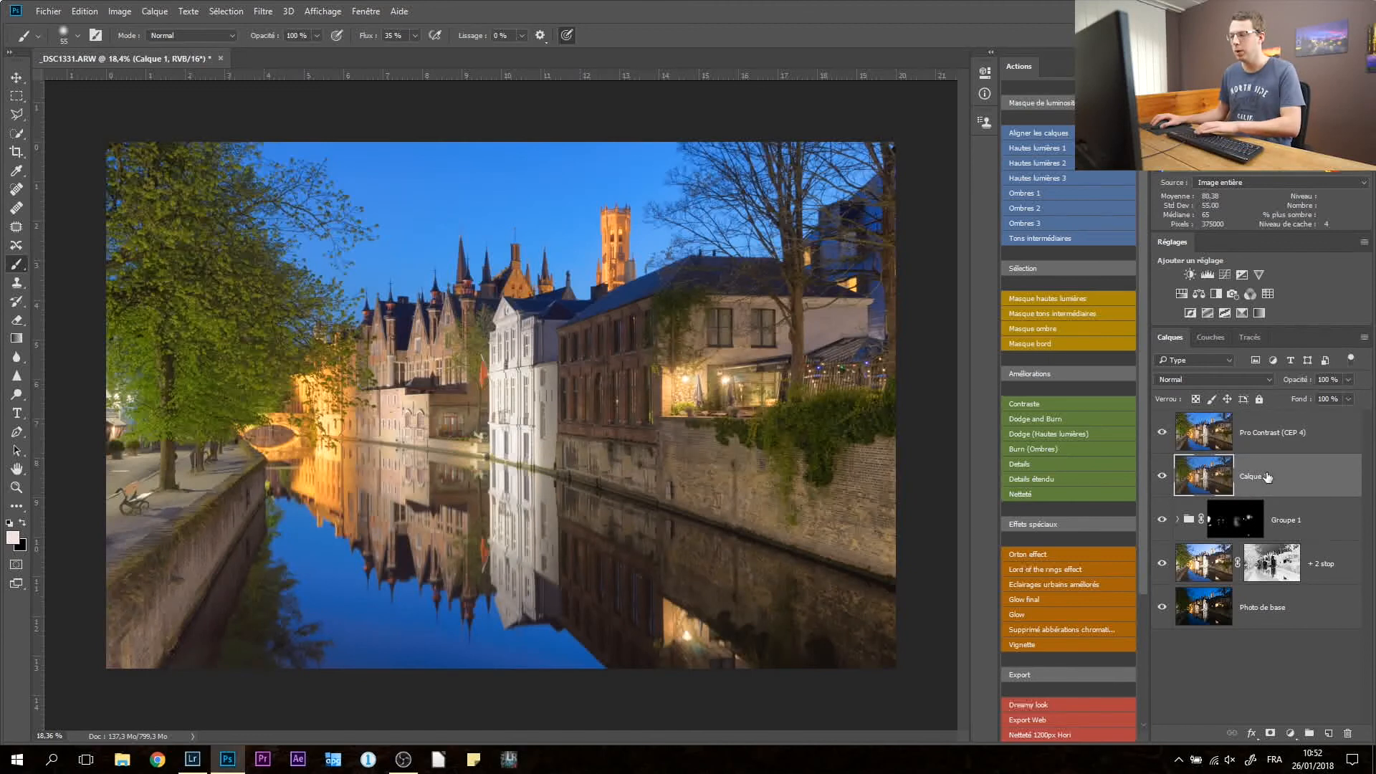
{"action": "key", "text": "Delete"}
{"action": "left_click", "coordinate": [1206, 438]}
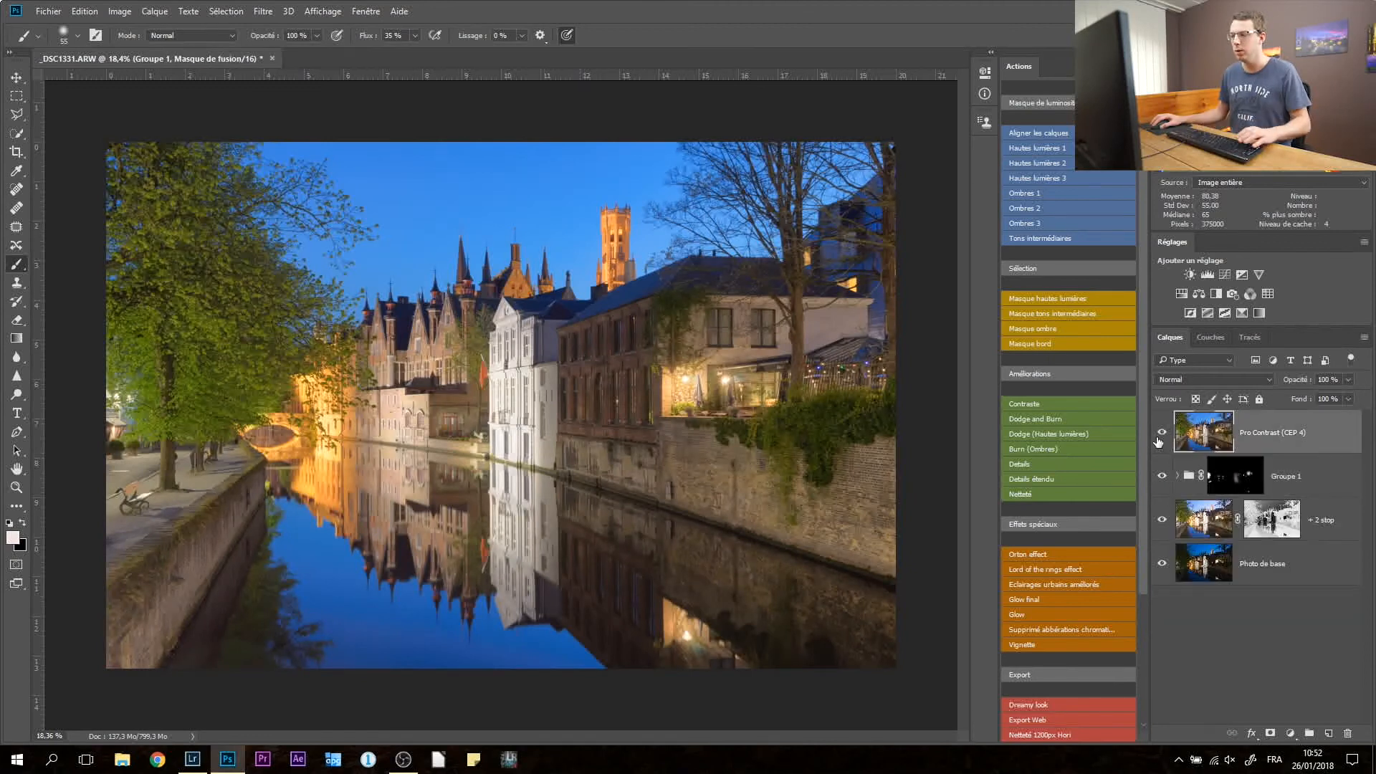
Compare the image with and without the Pro Contrast layer, and set that layer's opacity to 60 %
{"action": "left_click", "coordinate": [1162, 433]}
{"action": "left_click", "coordinate": [1162, 433]}
{"action": "left_click", "coordinate": [1162, 433]}
{"action": "left_click", "coordinate": [1162, 433]}
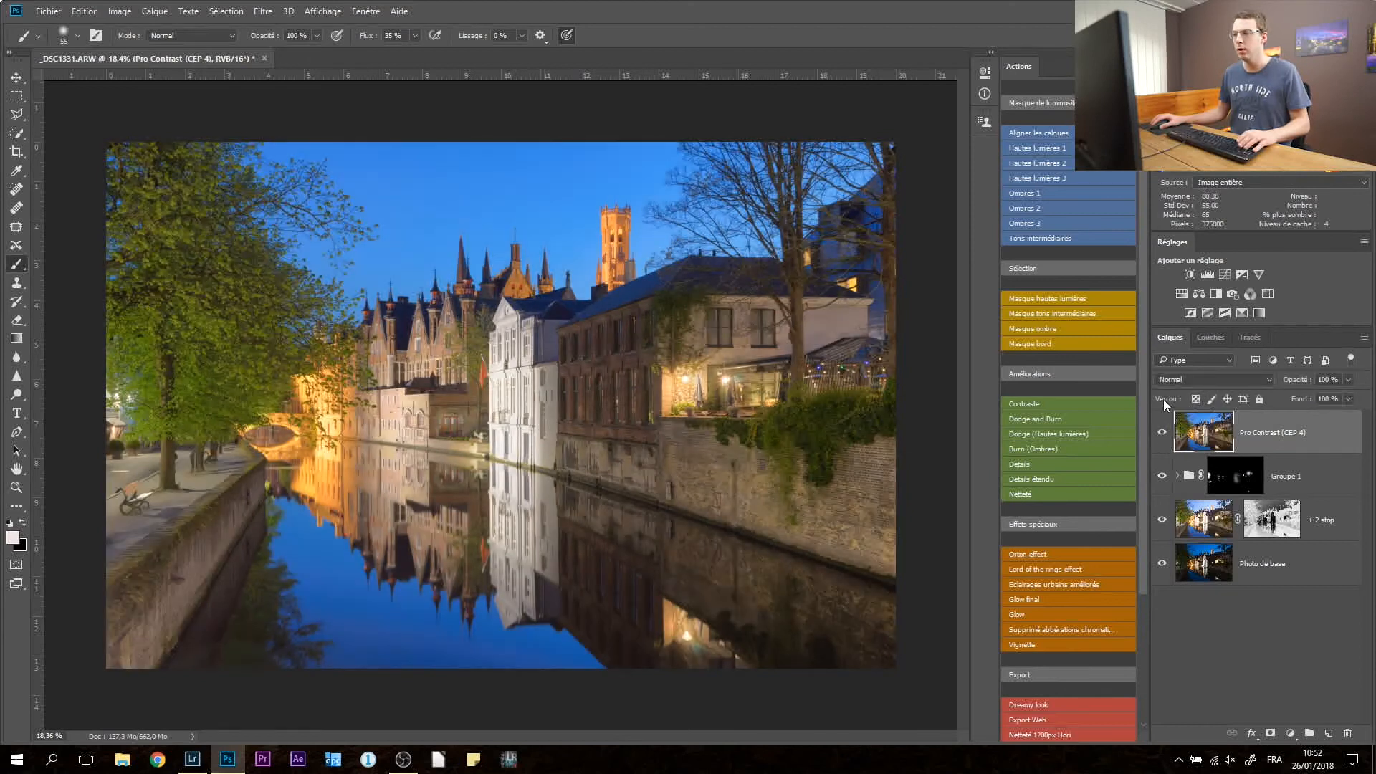
{"action": "left_click_drag", "start_coordinate": [1302, 384], "coordinate": [1219, 388]}
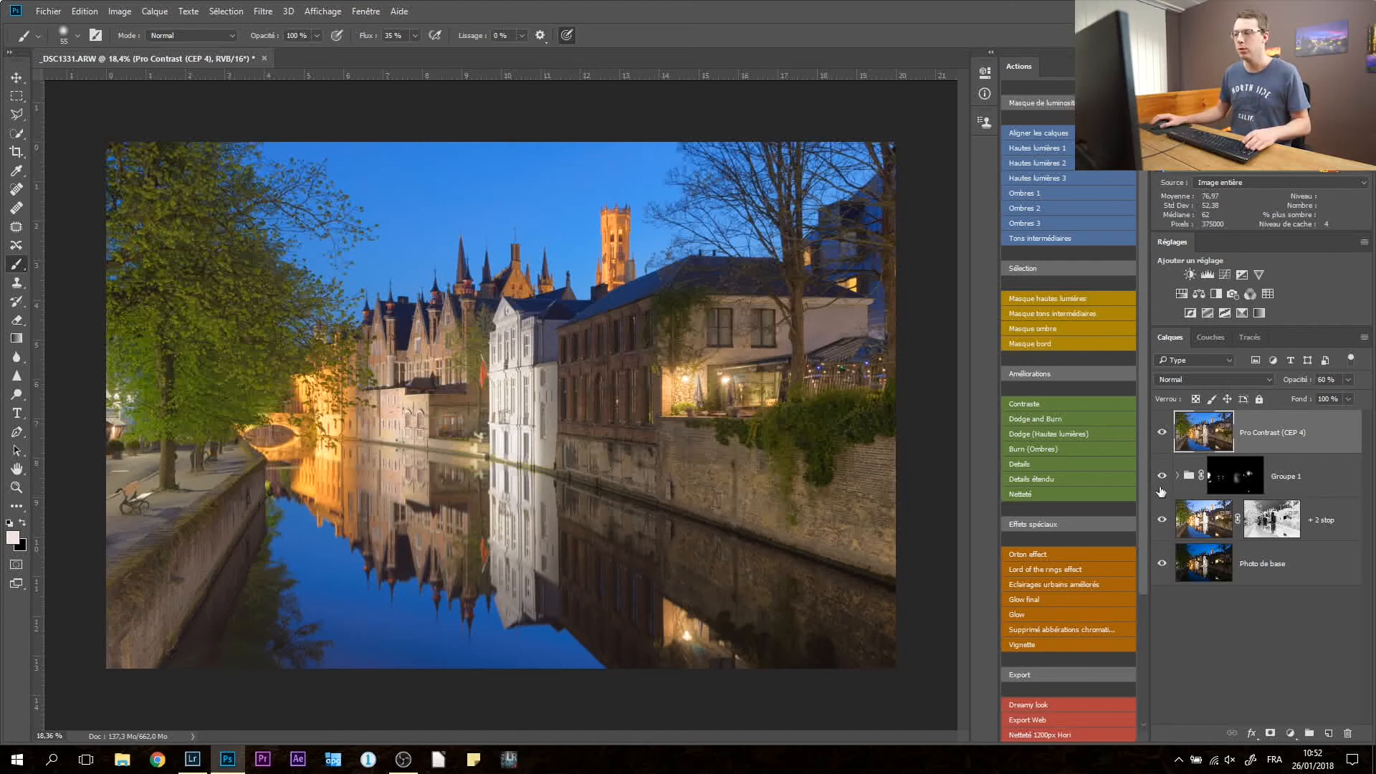
View the base photo alone, and show the "+ 2 stop" layer, Groupe 1 and the Pro Contrast layer again one by one
{"action": "left_click", "coordinate": [1163, 564], "text": "alt"}
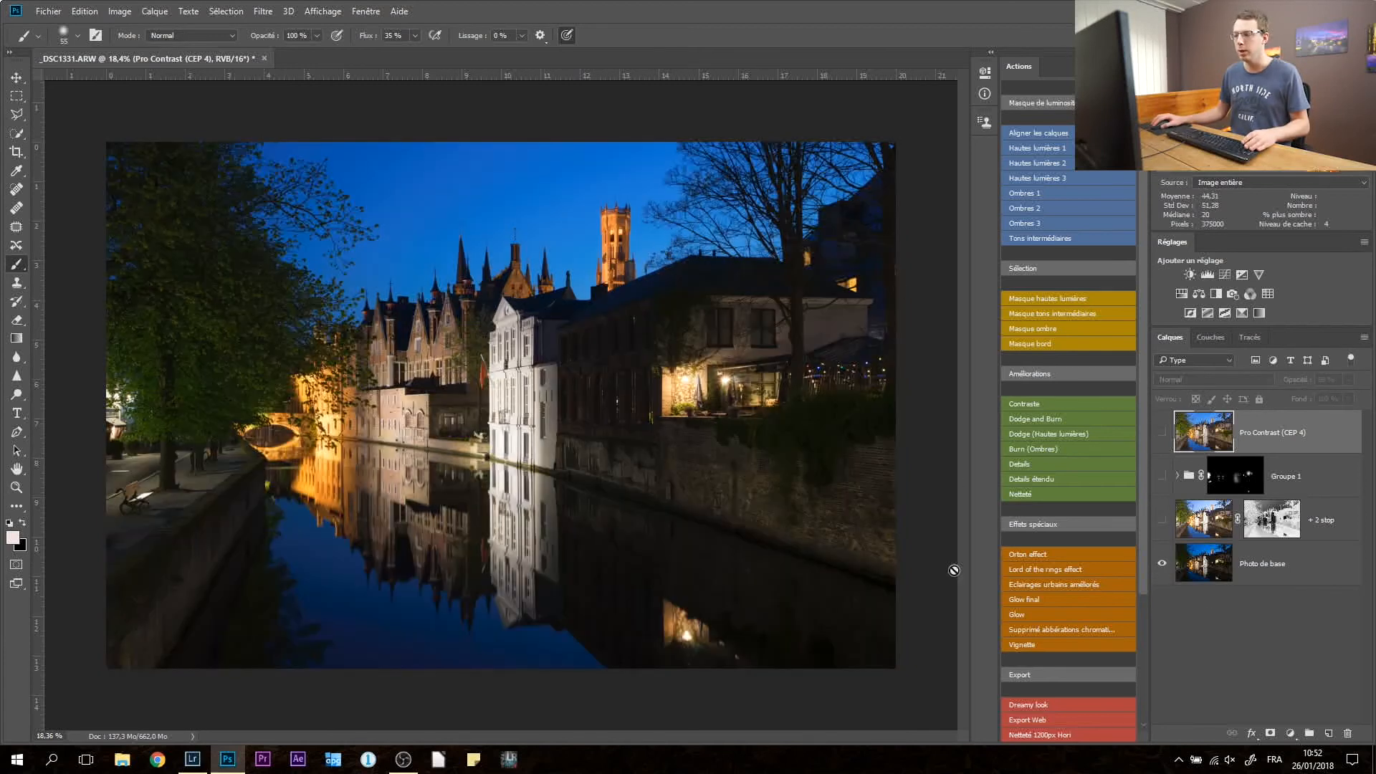
{"action": "left_click", "coordinate": [1162, 521]}
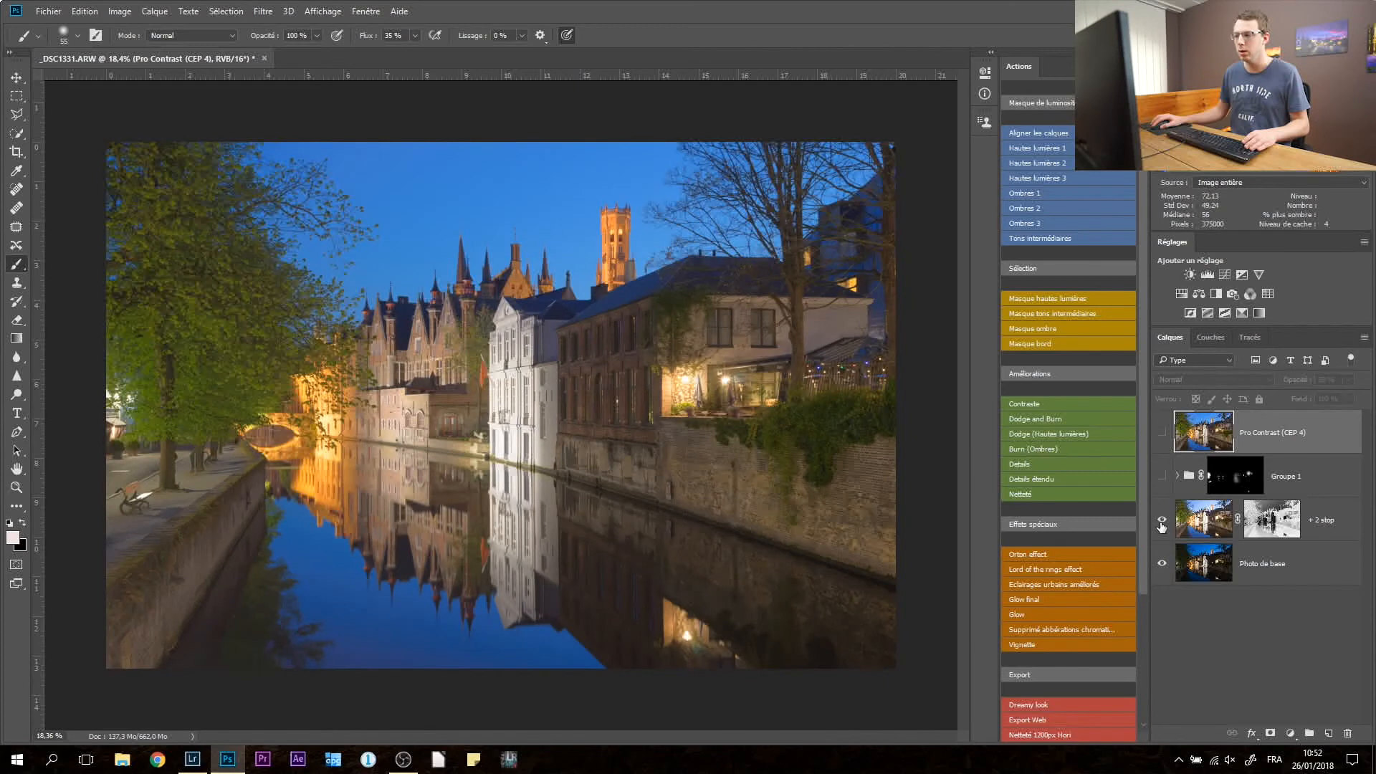
{"action": "left_click", "coordinate": [1163, 476]}
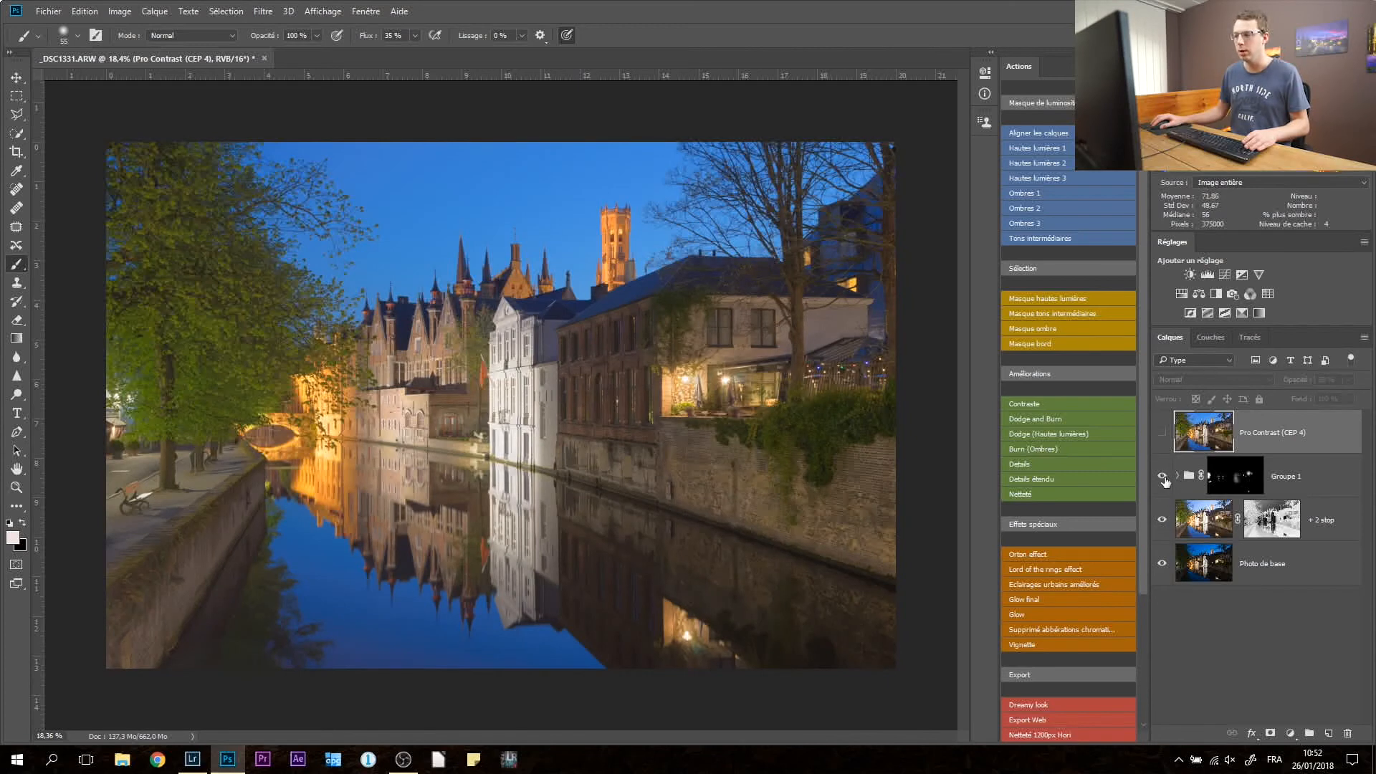
{"action": "left_click", "coordinate": [1159, 431]}
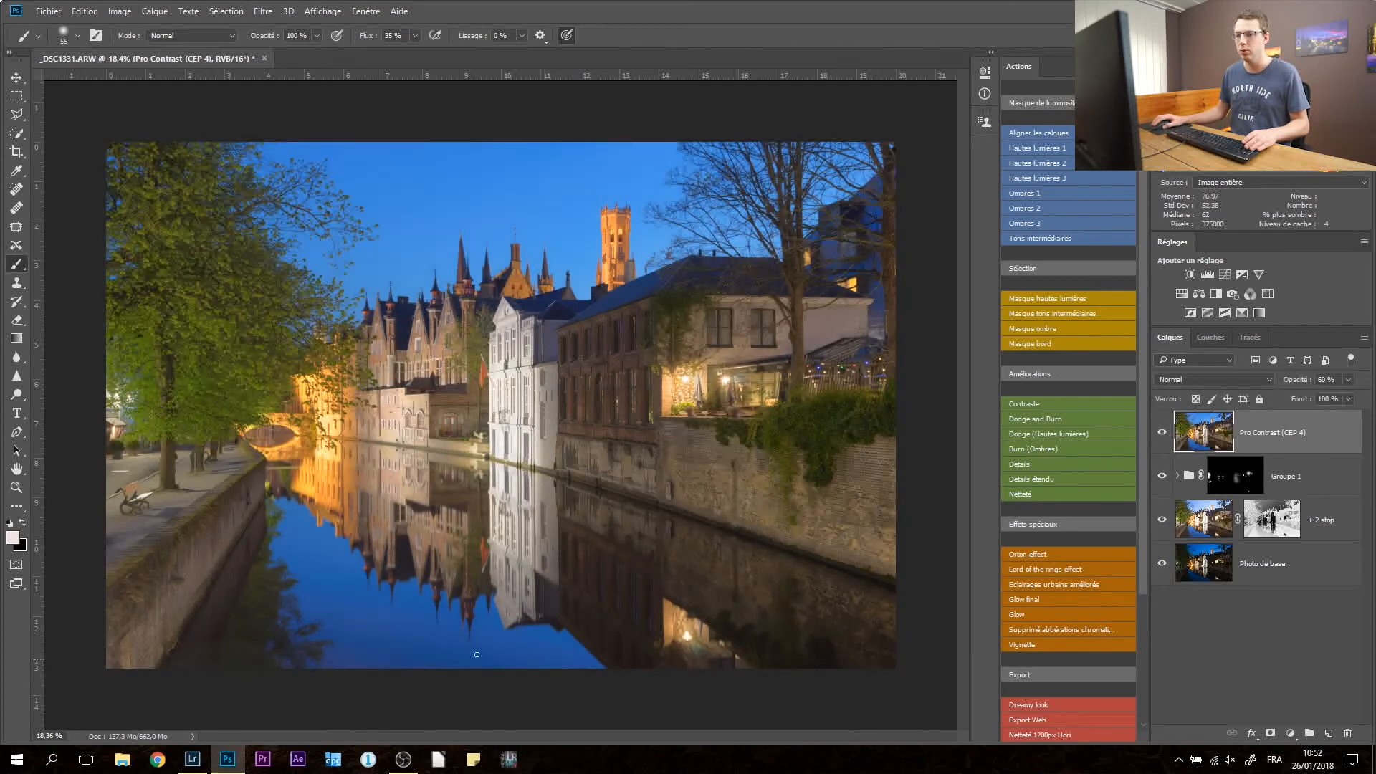